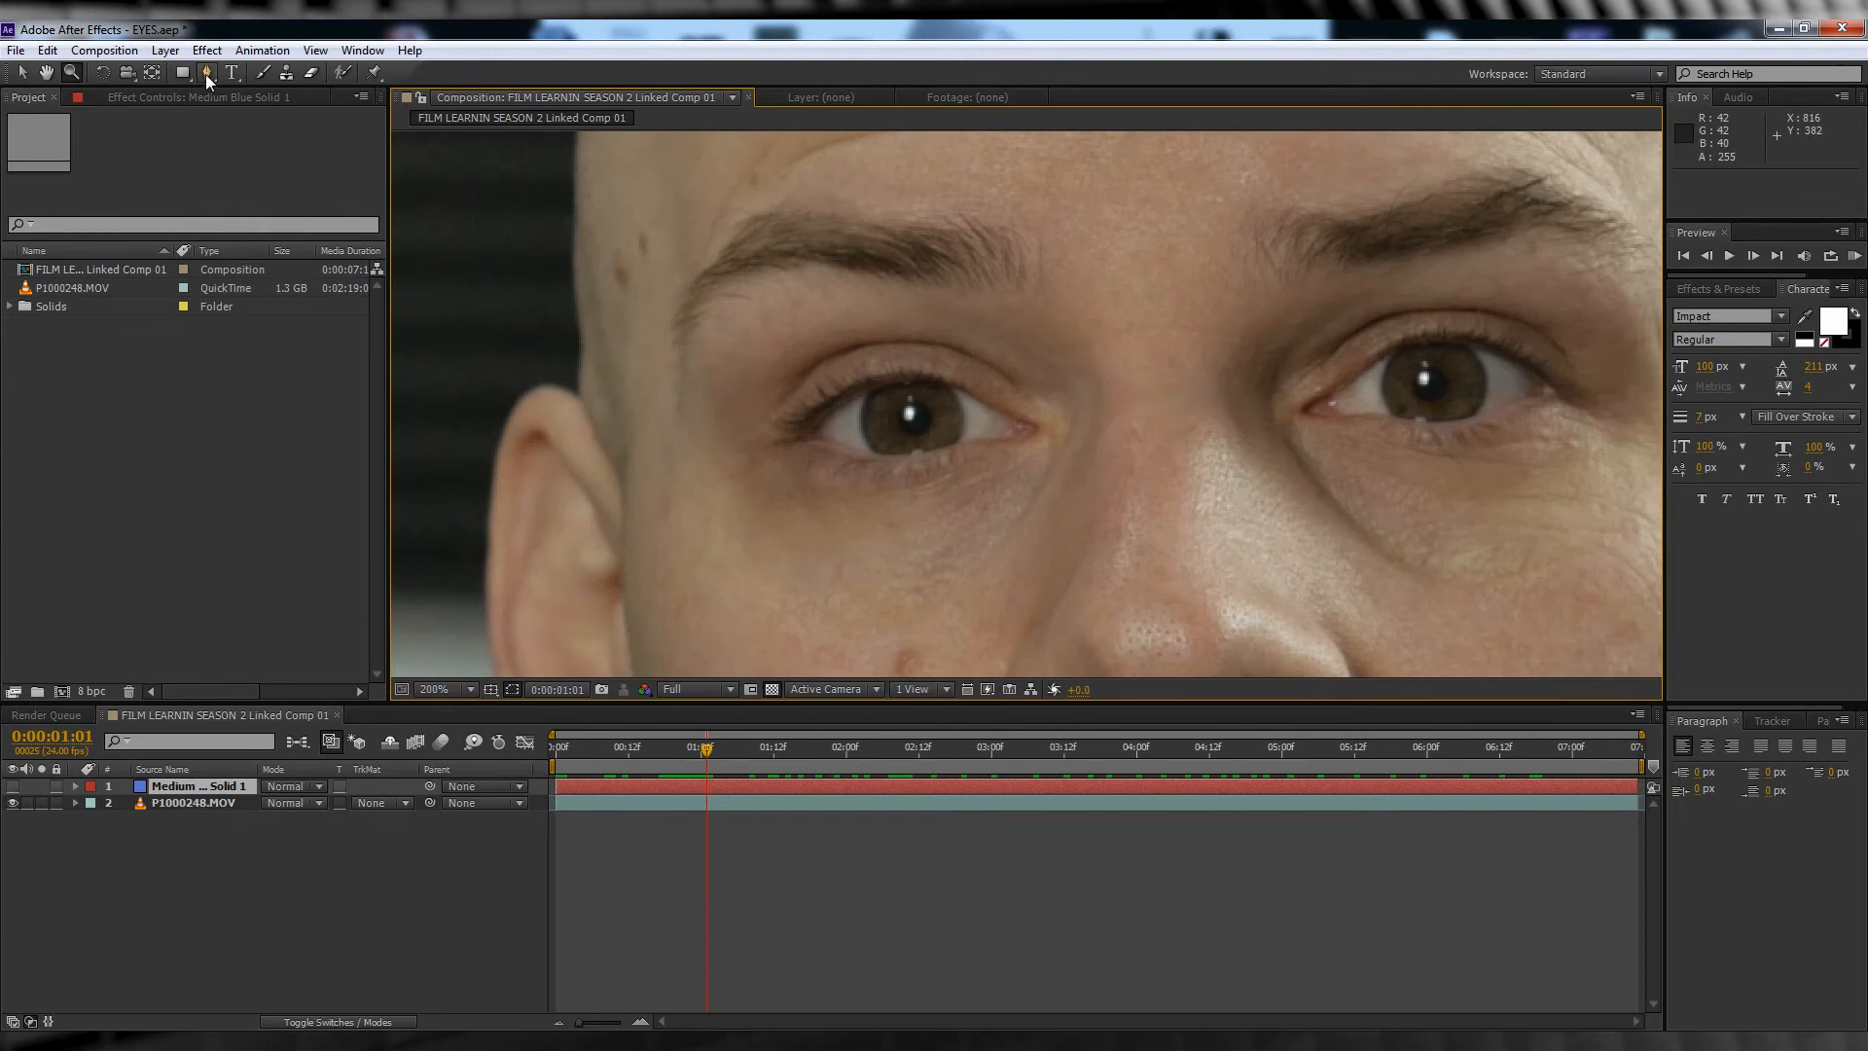
# Trace separate closed Pen-tool masks around the iris and the pupil of the first eye on the blue solid.
pyautogui.click(206, 74)
pyautogui.press('.')
pyautogui.press('z')
pyautogui.click(732, 416)
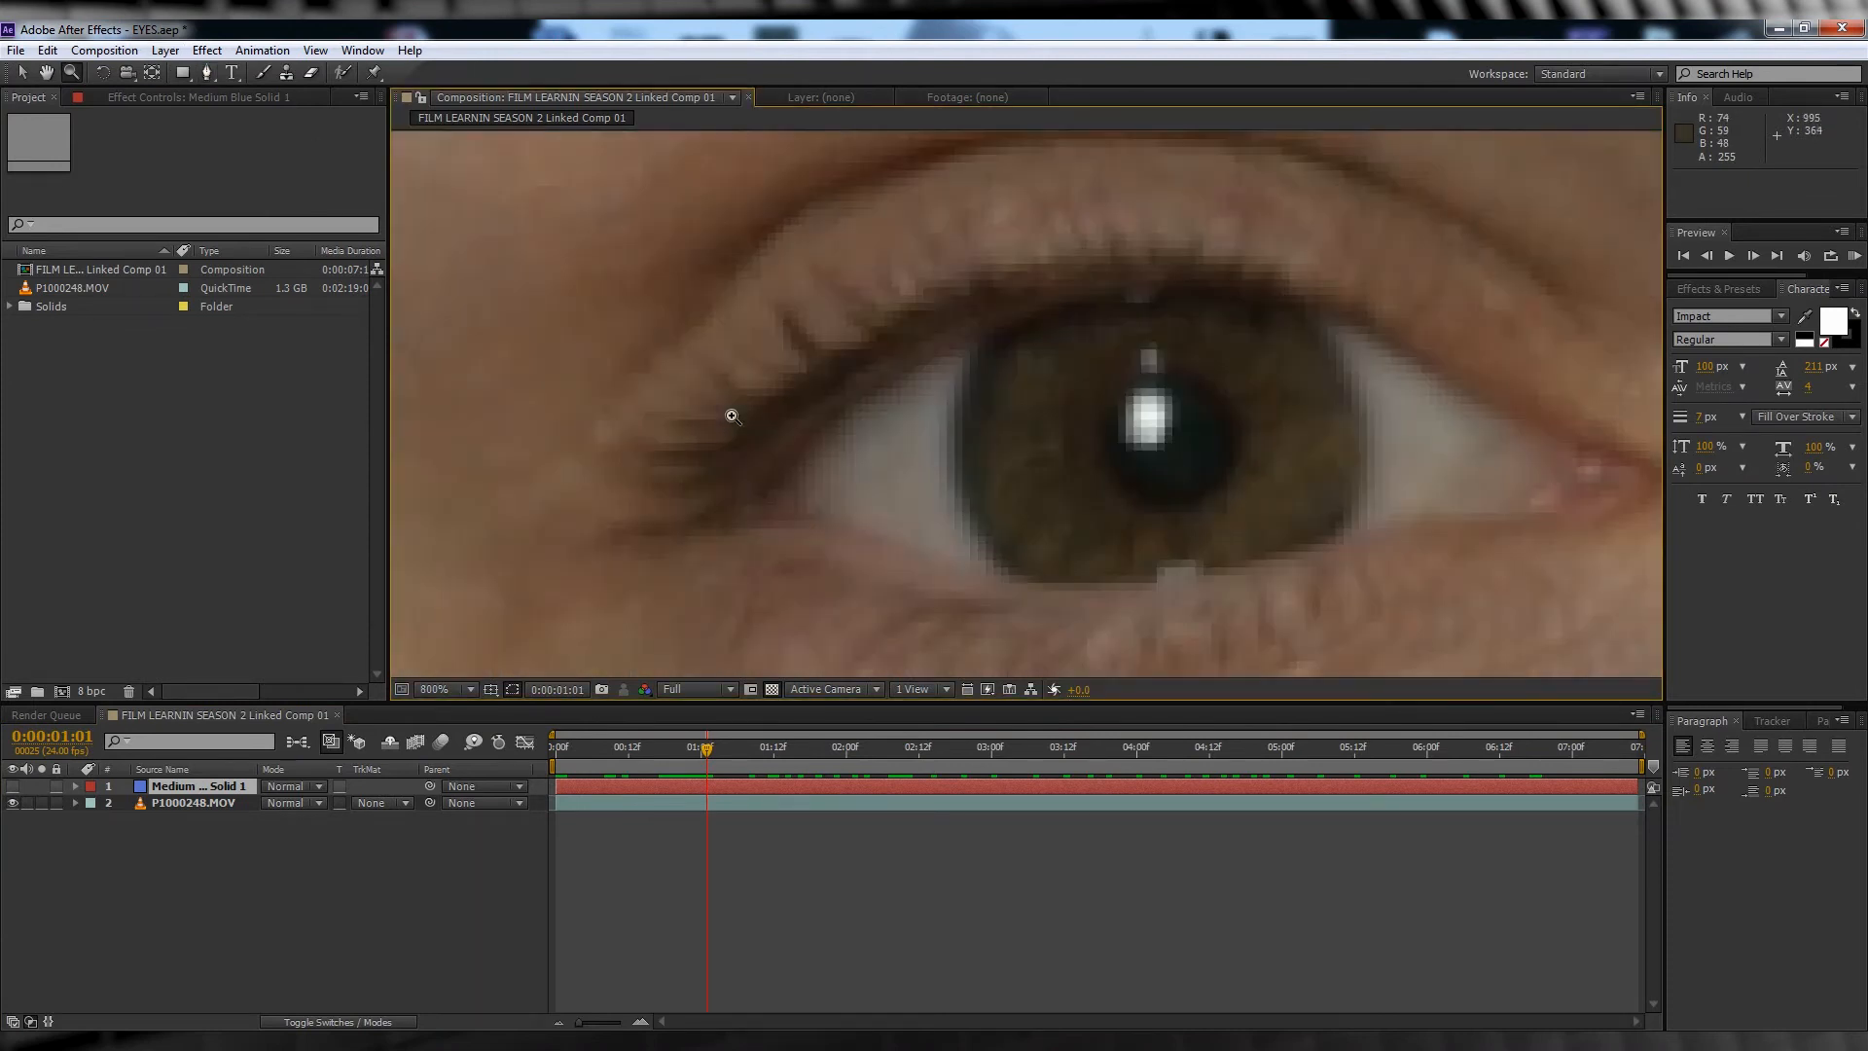
pyautogui.click(951, 411)
pyautogui.click(960, 383)
pyautogui.click(975, 356)
pyautogui.click(988, 337)
pyautogui.click(1008, 323)
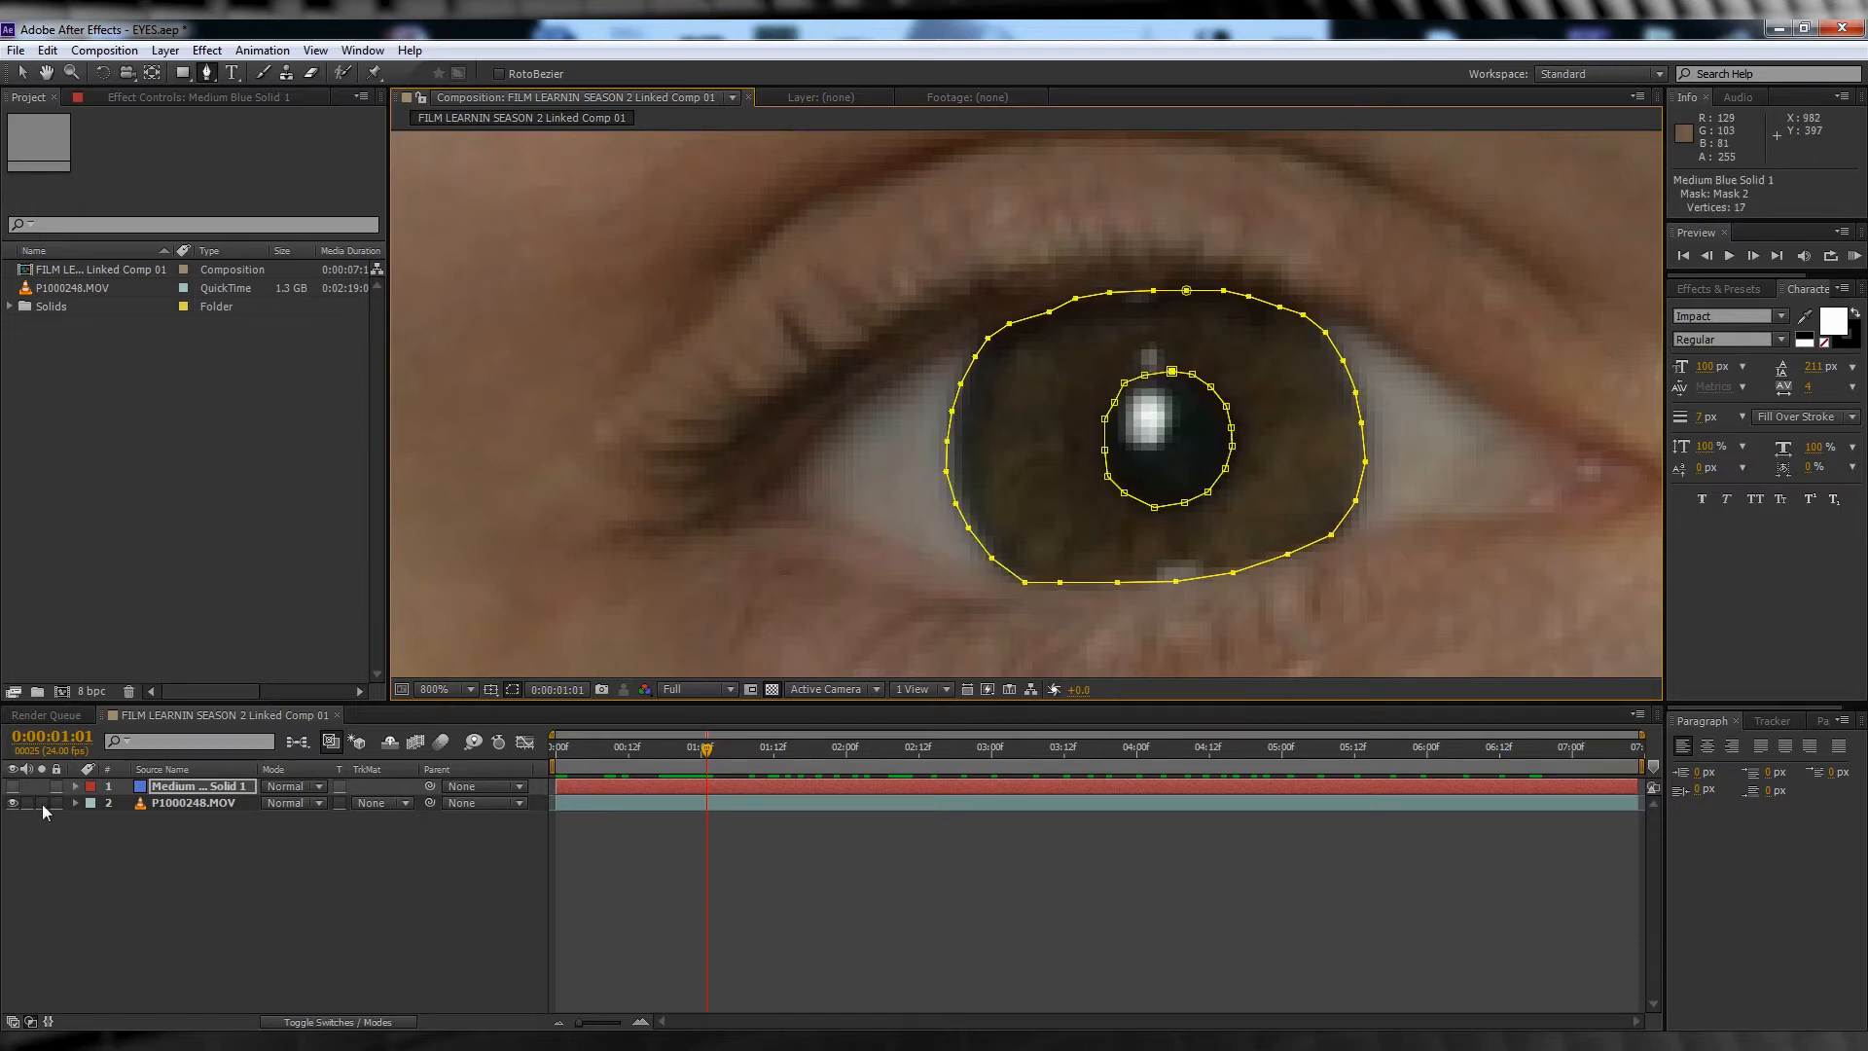
# Set the pupil mask, Mask 2, on the blue solid to Subtract mode.
pyautogui.click(76, 786)
pyautogui.click(92, 802)
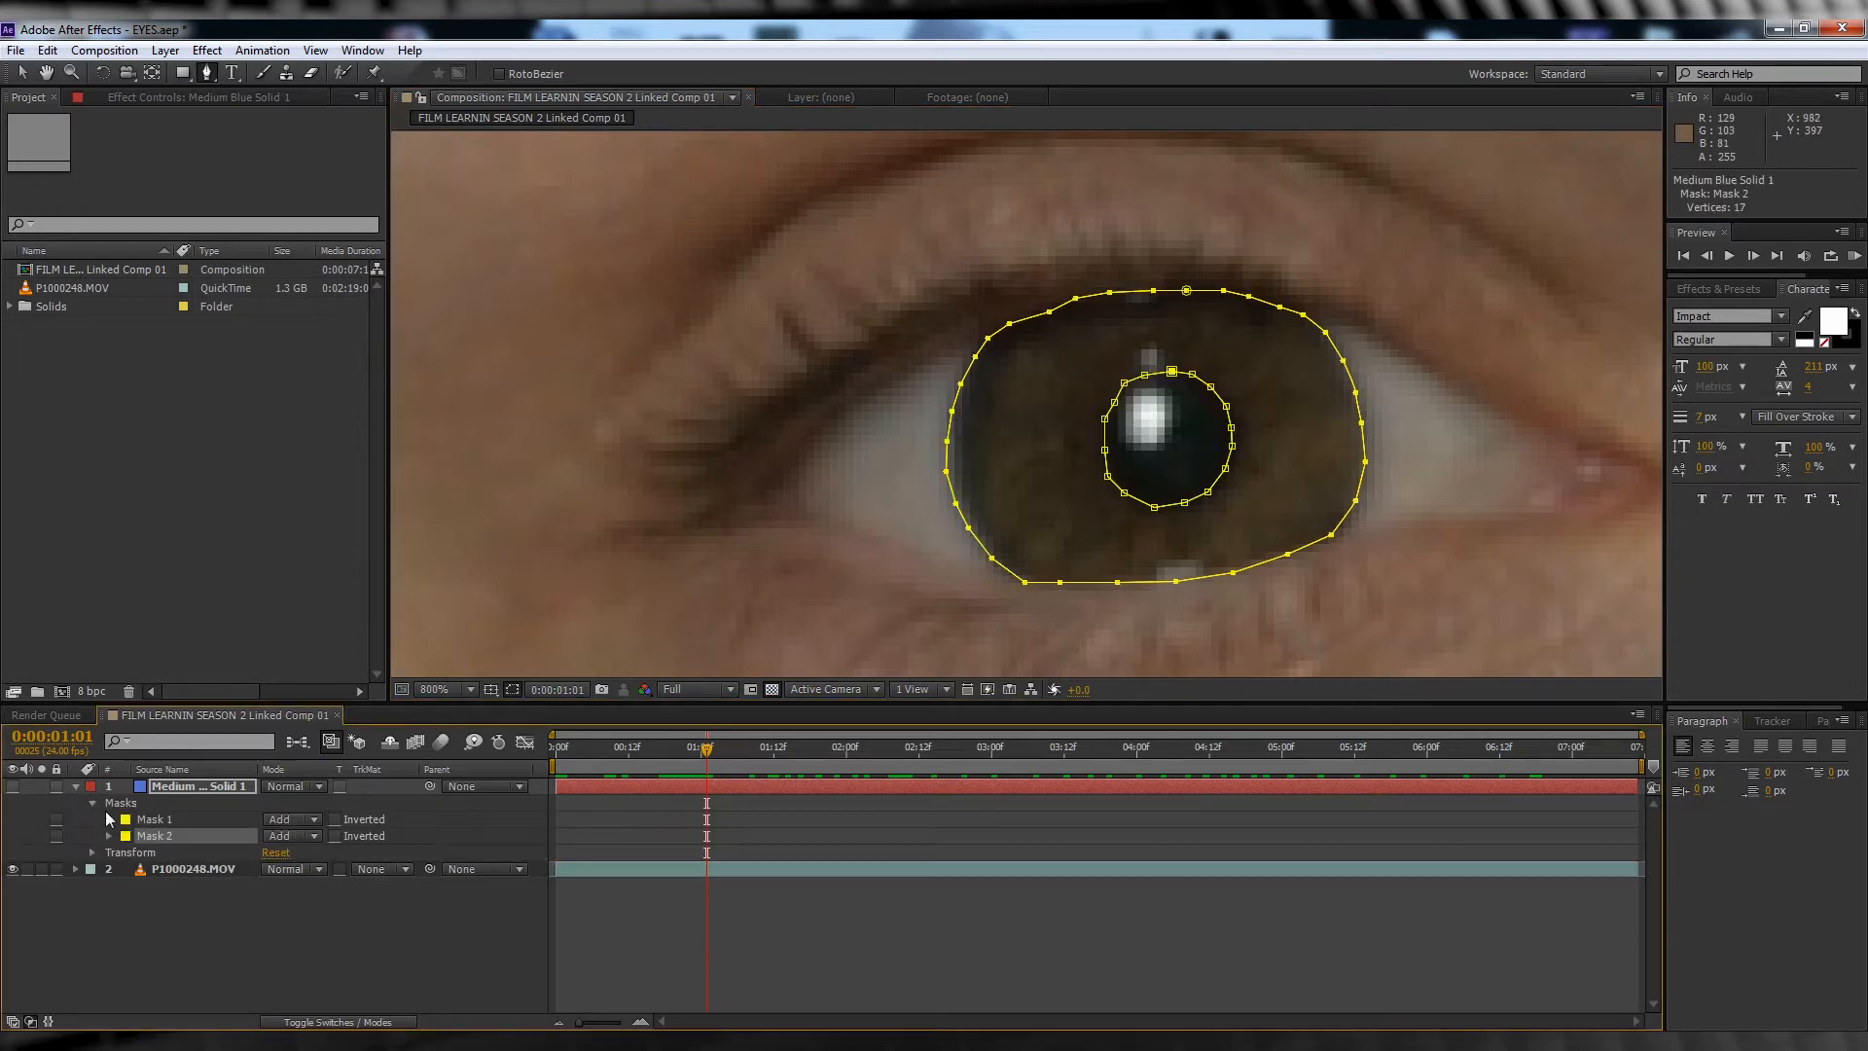
pyautogui.click(310, 838)
pyautogui.click(317, 900)
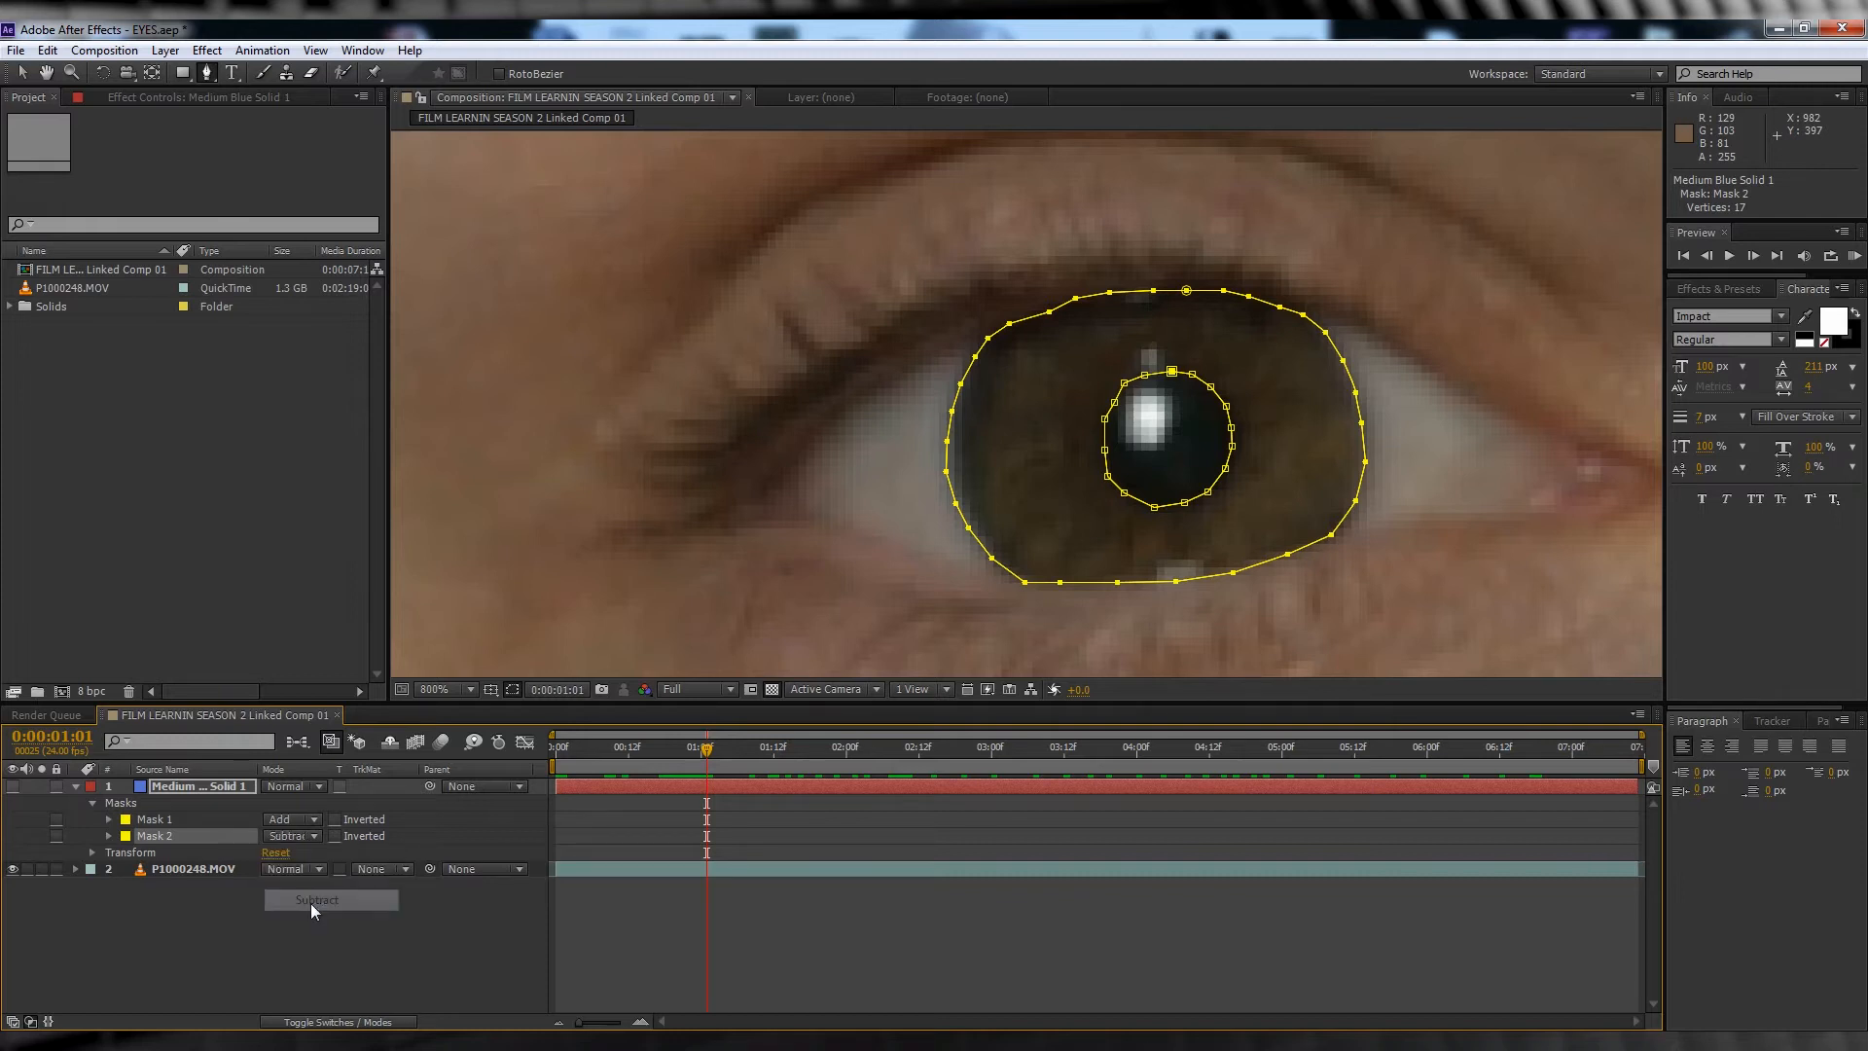
# Feather both the iris and pupil masks of the blue solid by 3 pixels.
pyautogui.press('f')
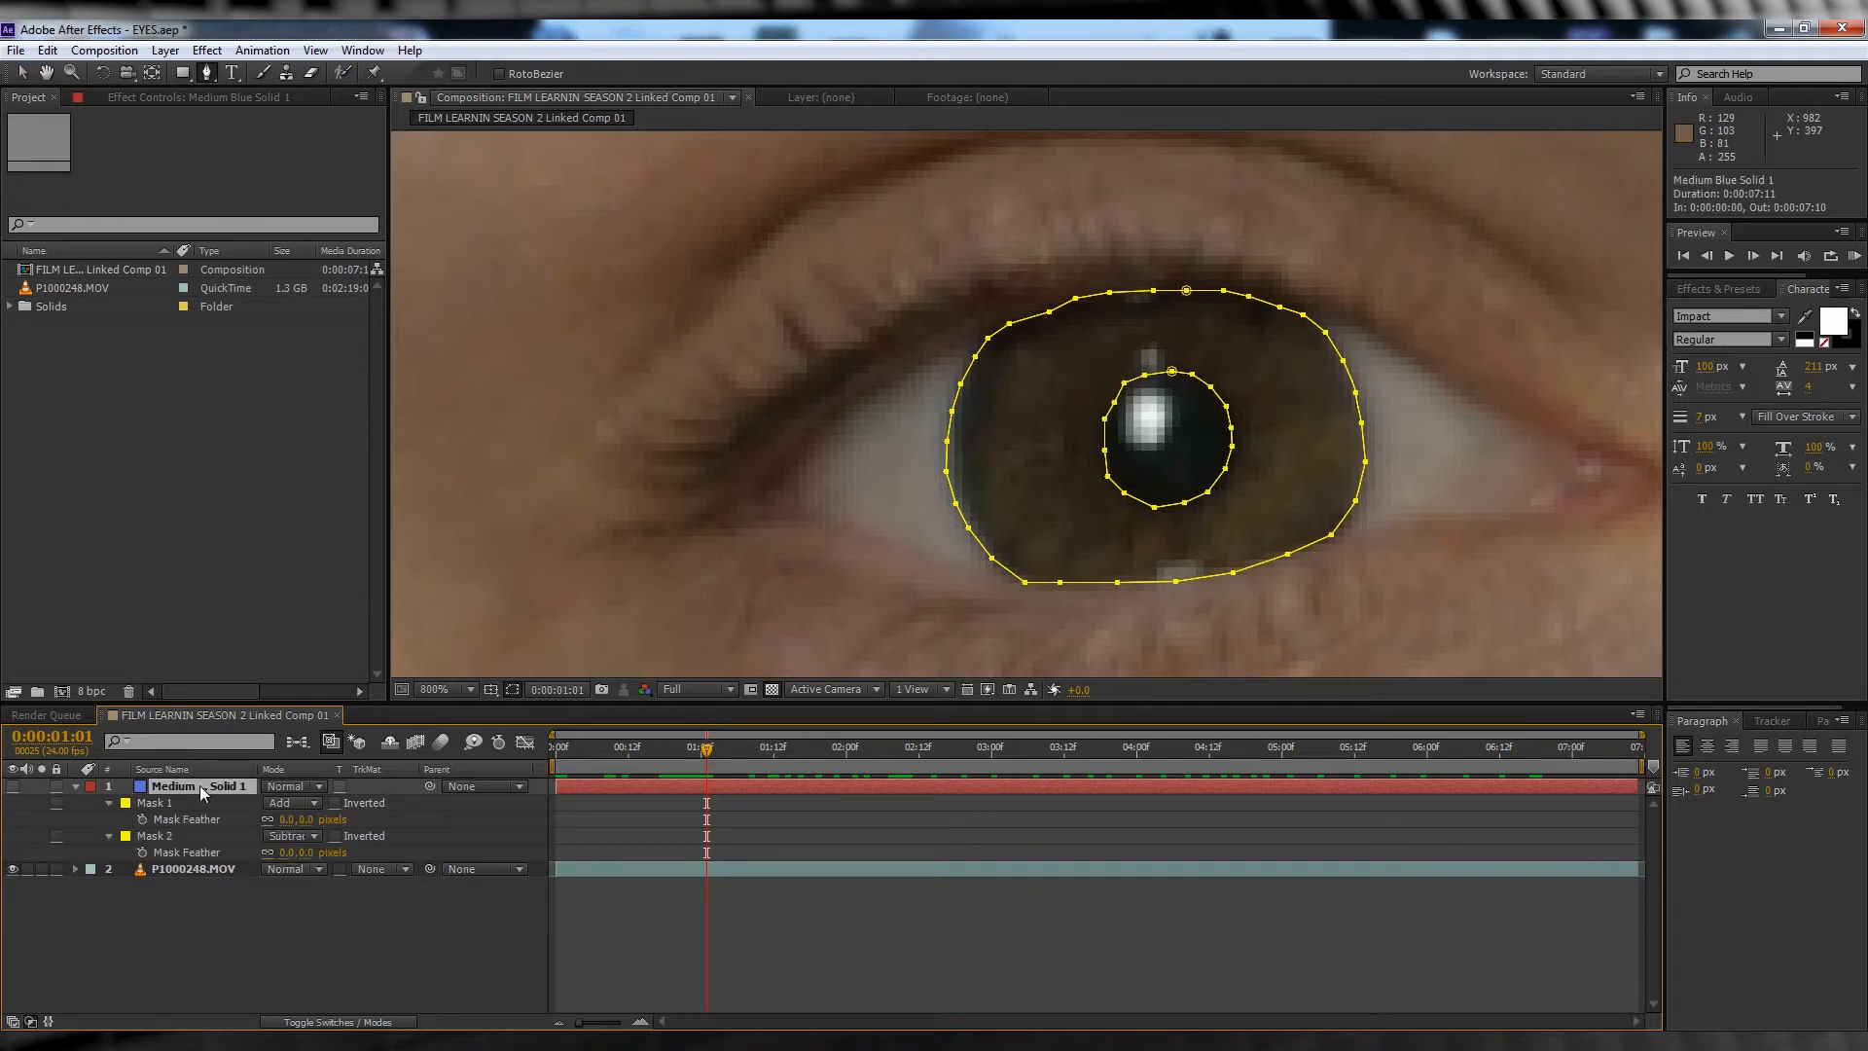
pyautogui.press('Return')
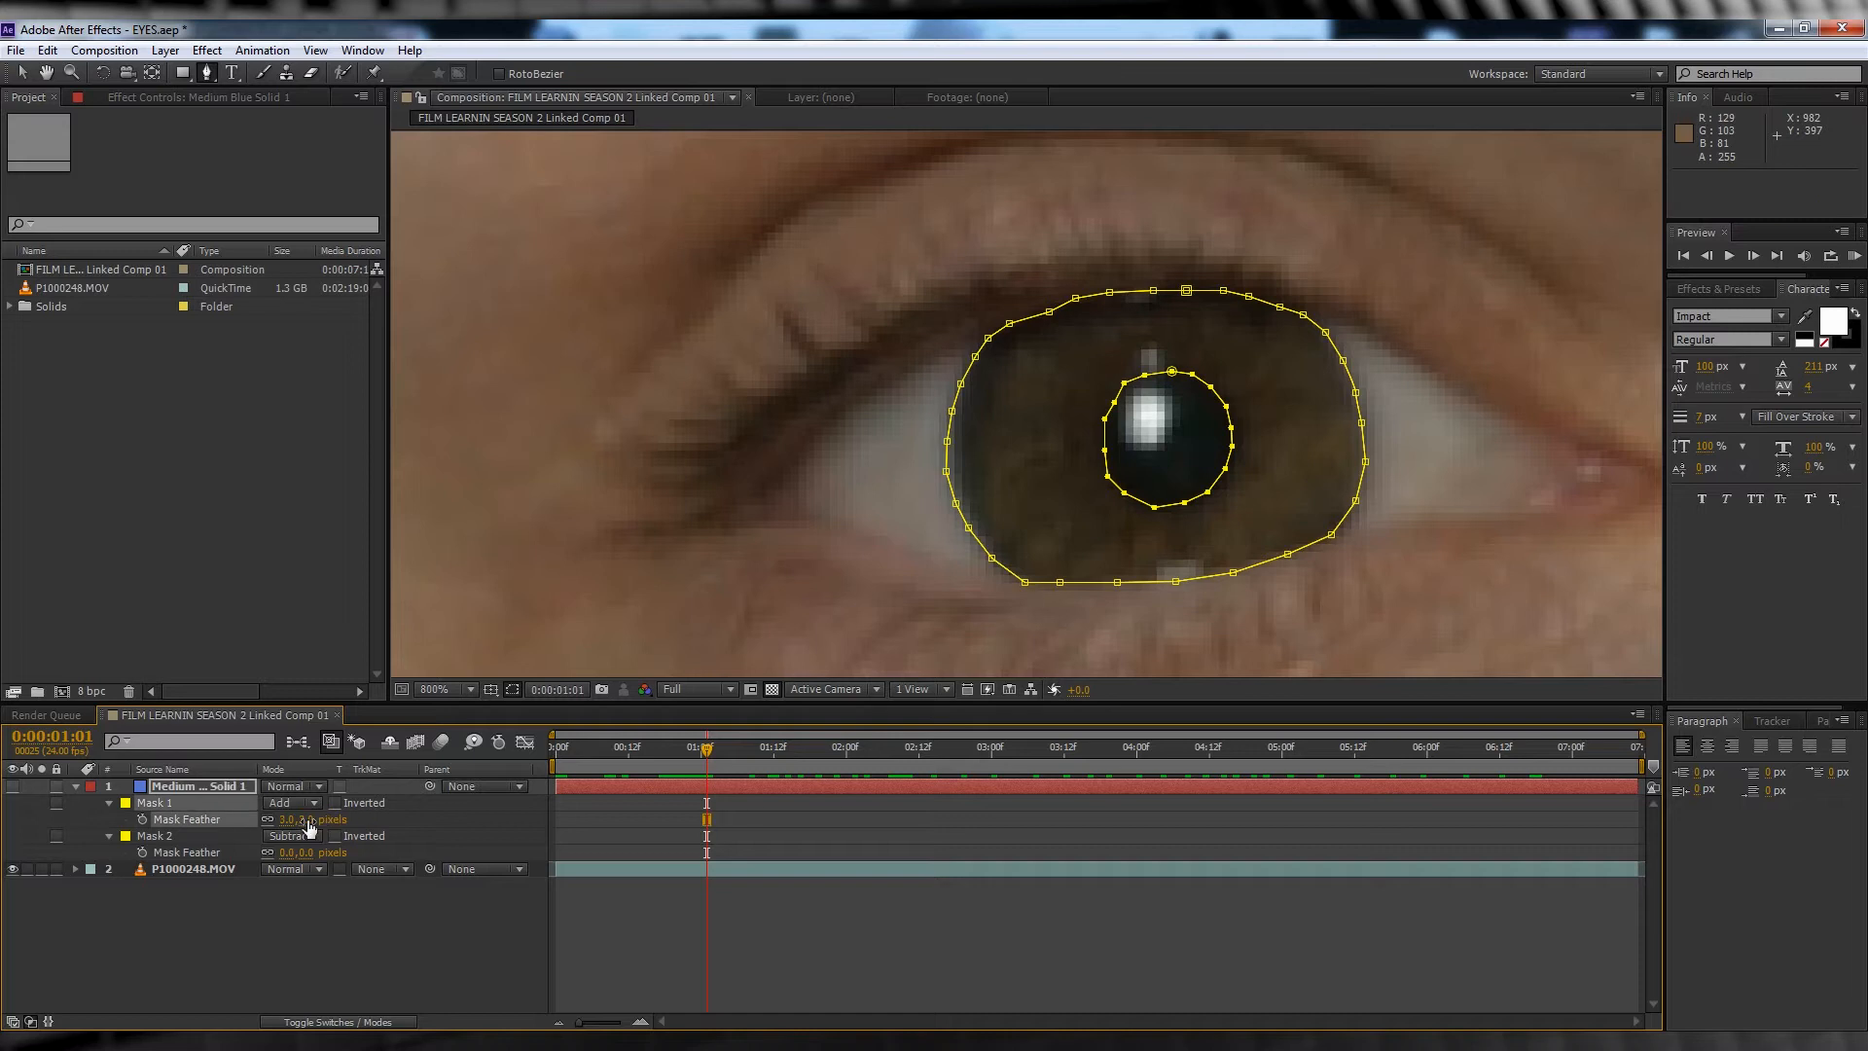
pyautogui.write('3')
pyautogui.press('Return')
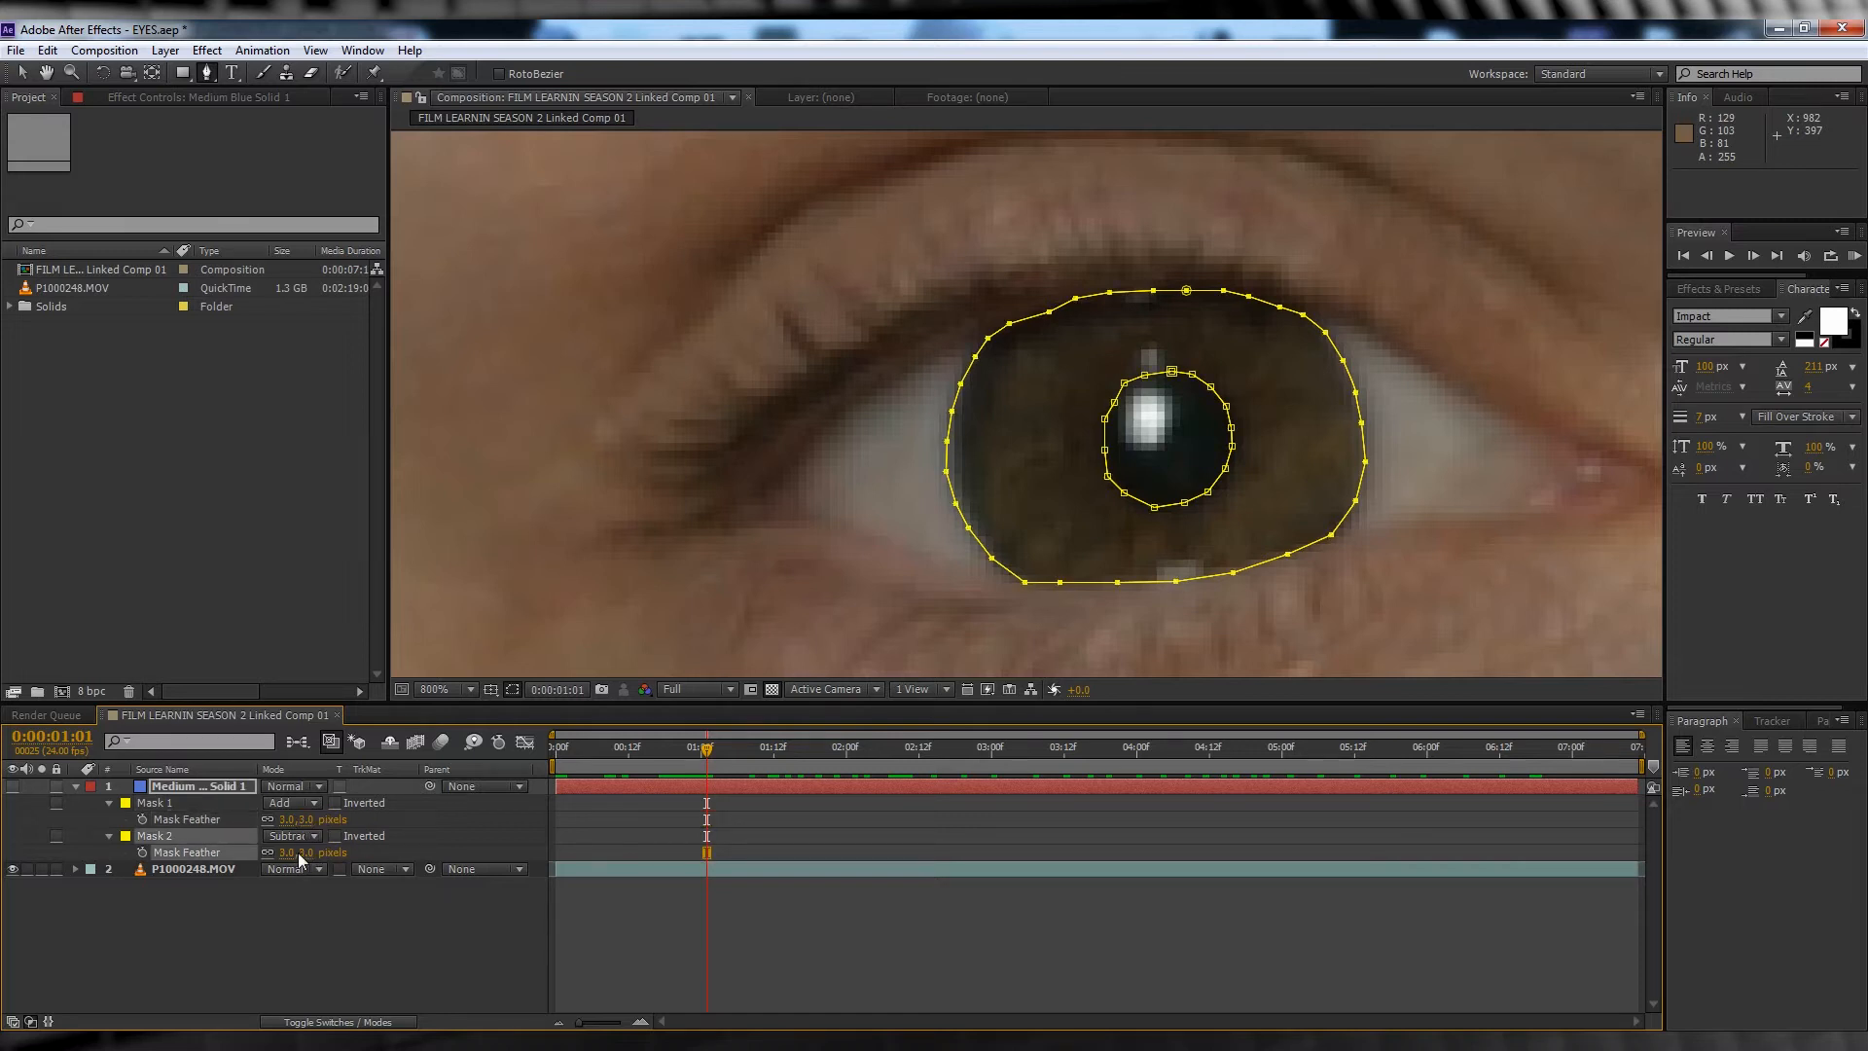
# Lower the blue solid's opacity to 35% and make the layer visible over the footage.
pyautogui.click(208, 784)
pyautogui.press('t')
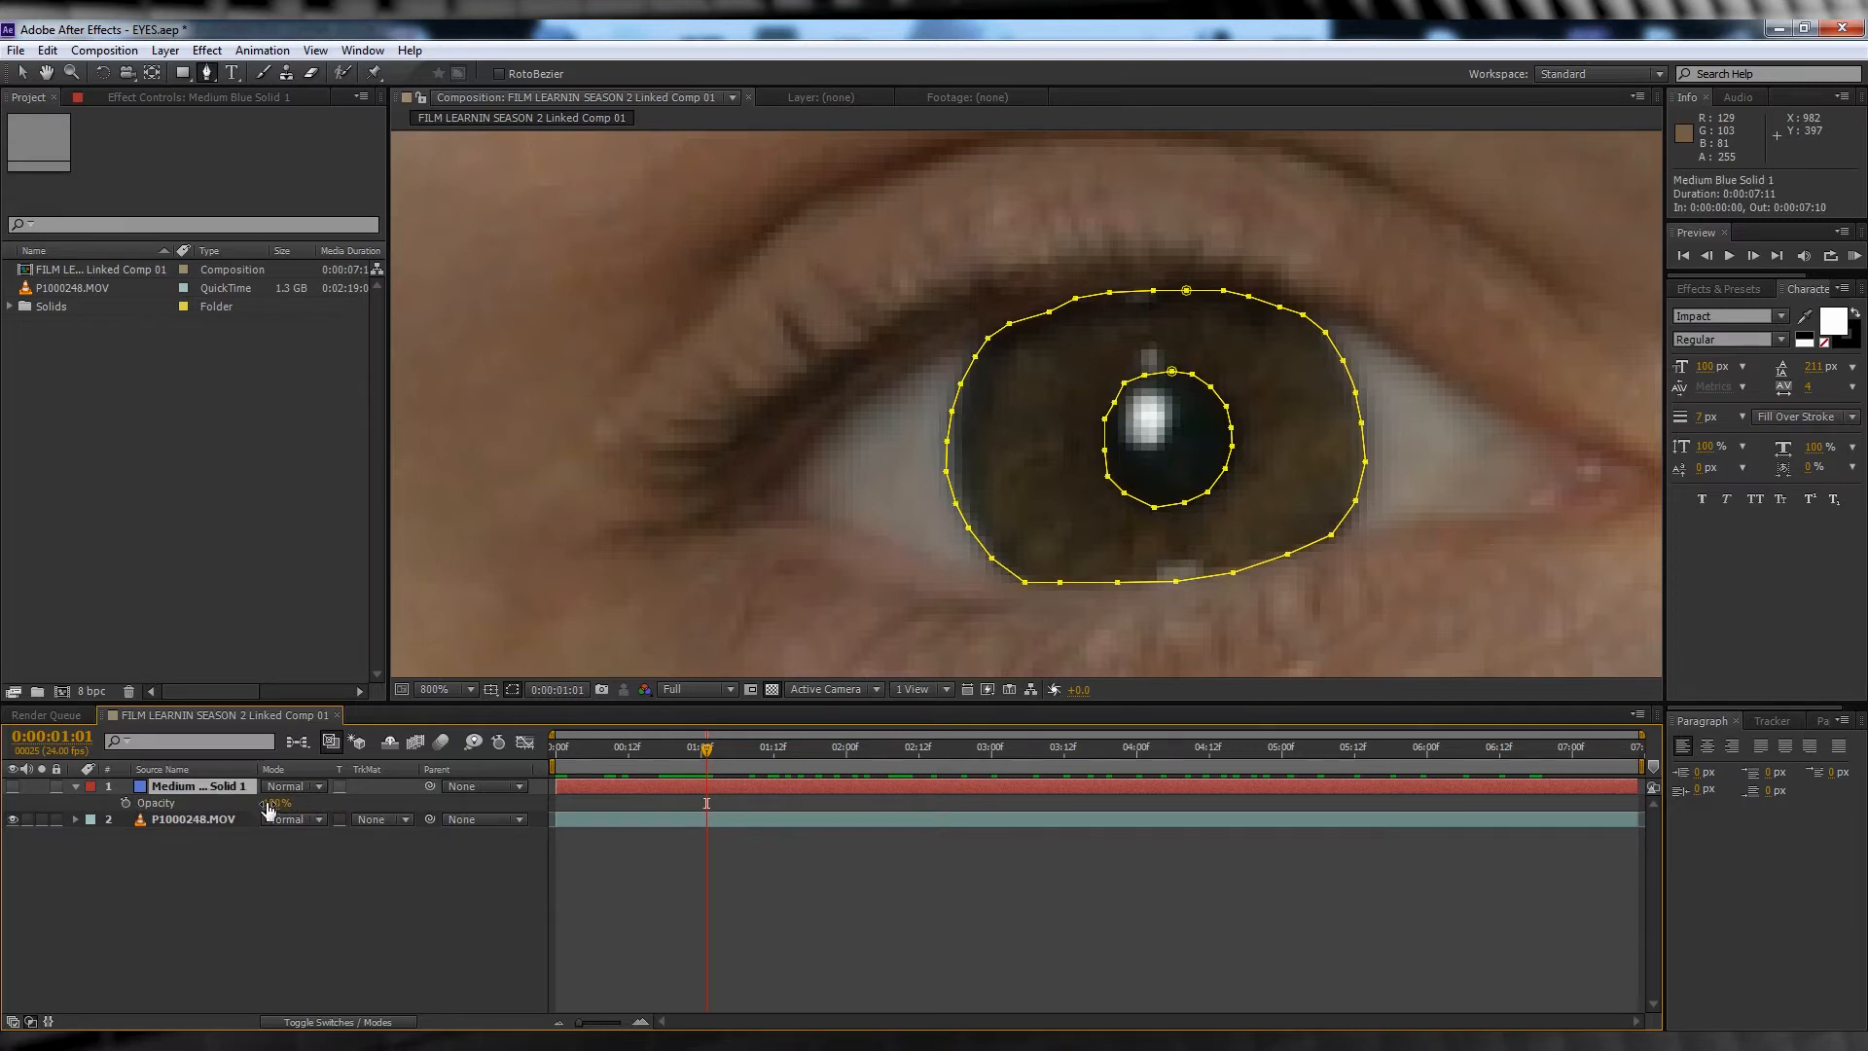
pyautogui.click(277, 802)
pyautogui.press('Return')
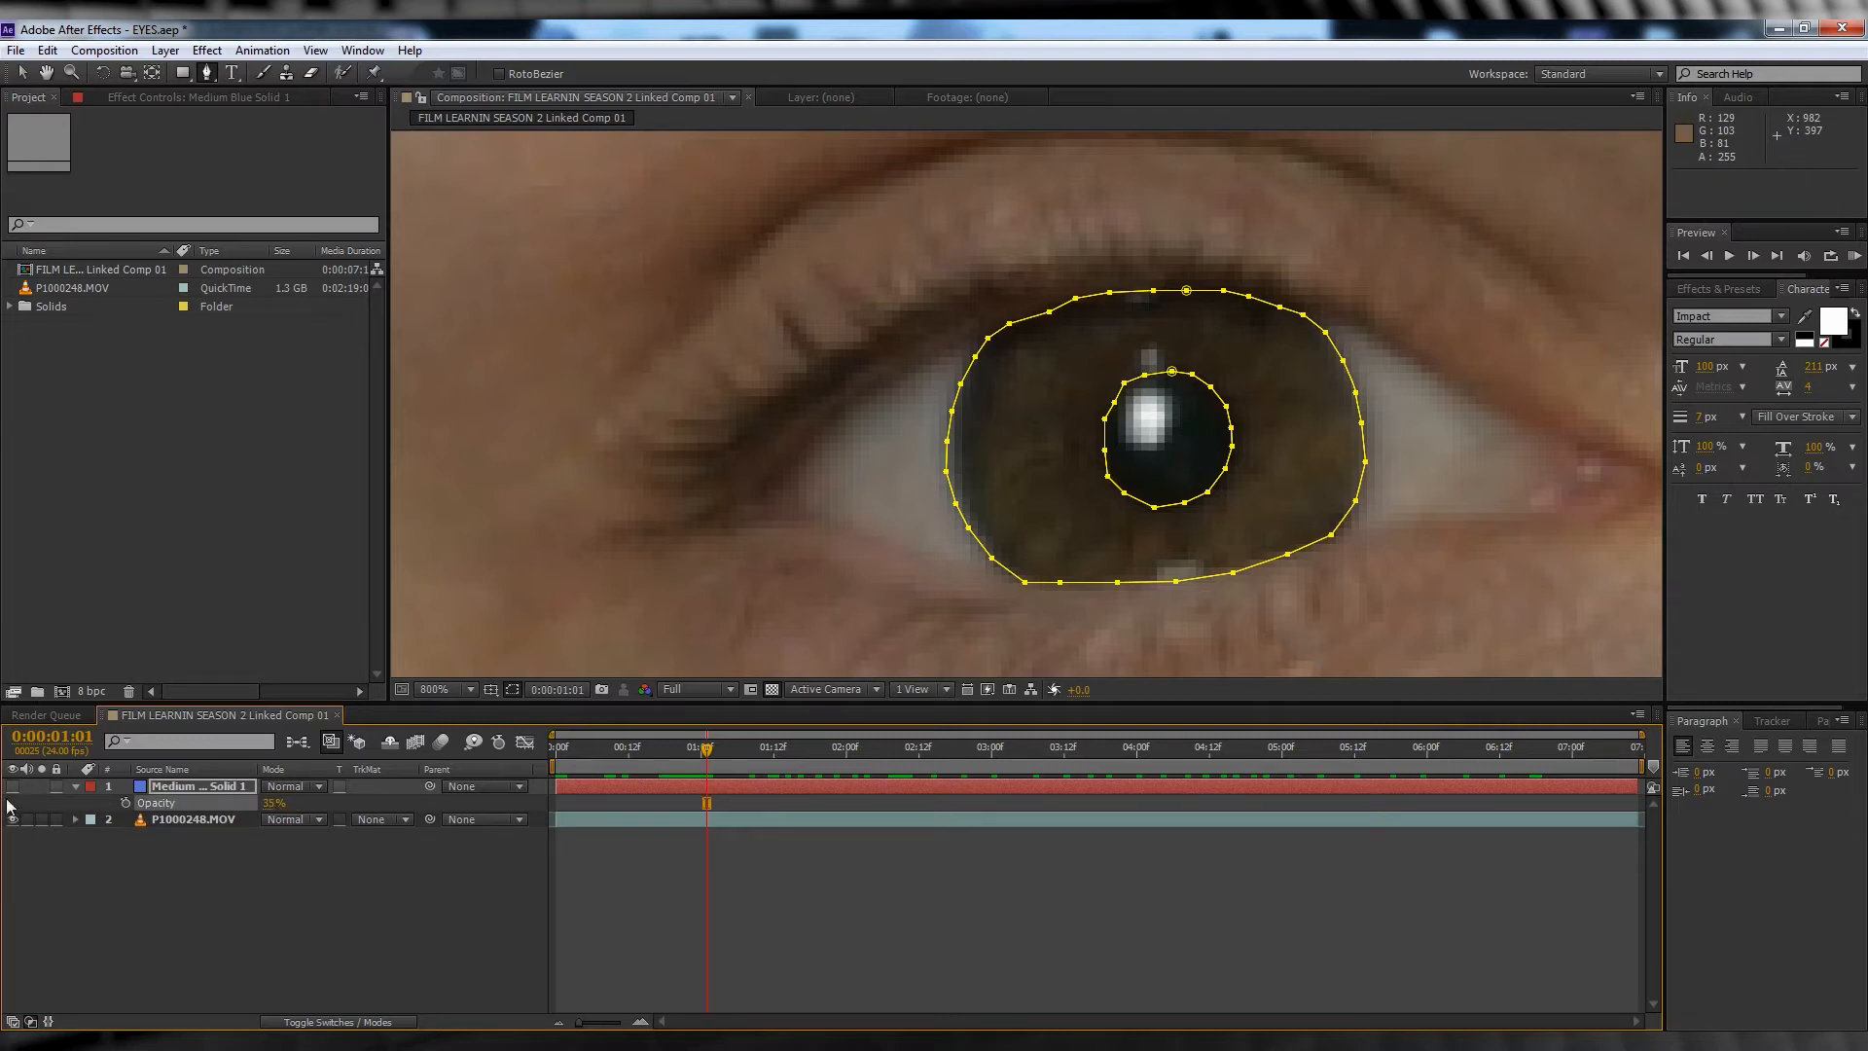
pyautogui.click(14, 788)
pyautogui.press('/')
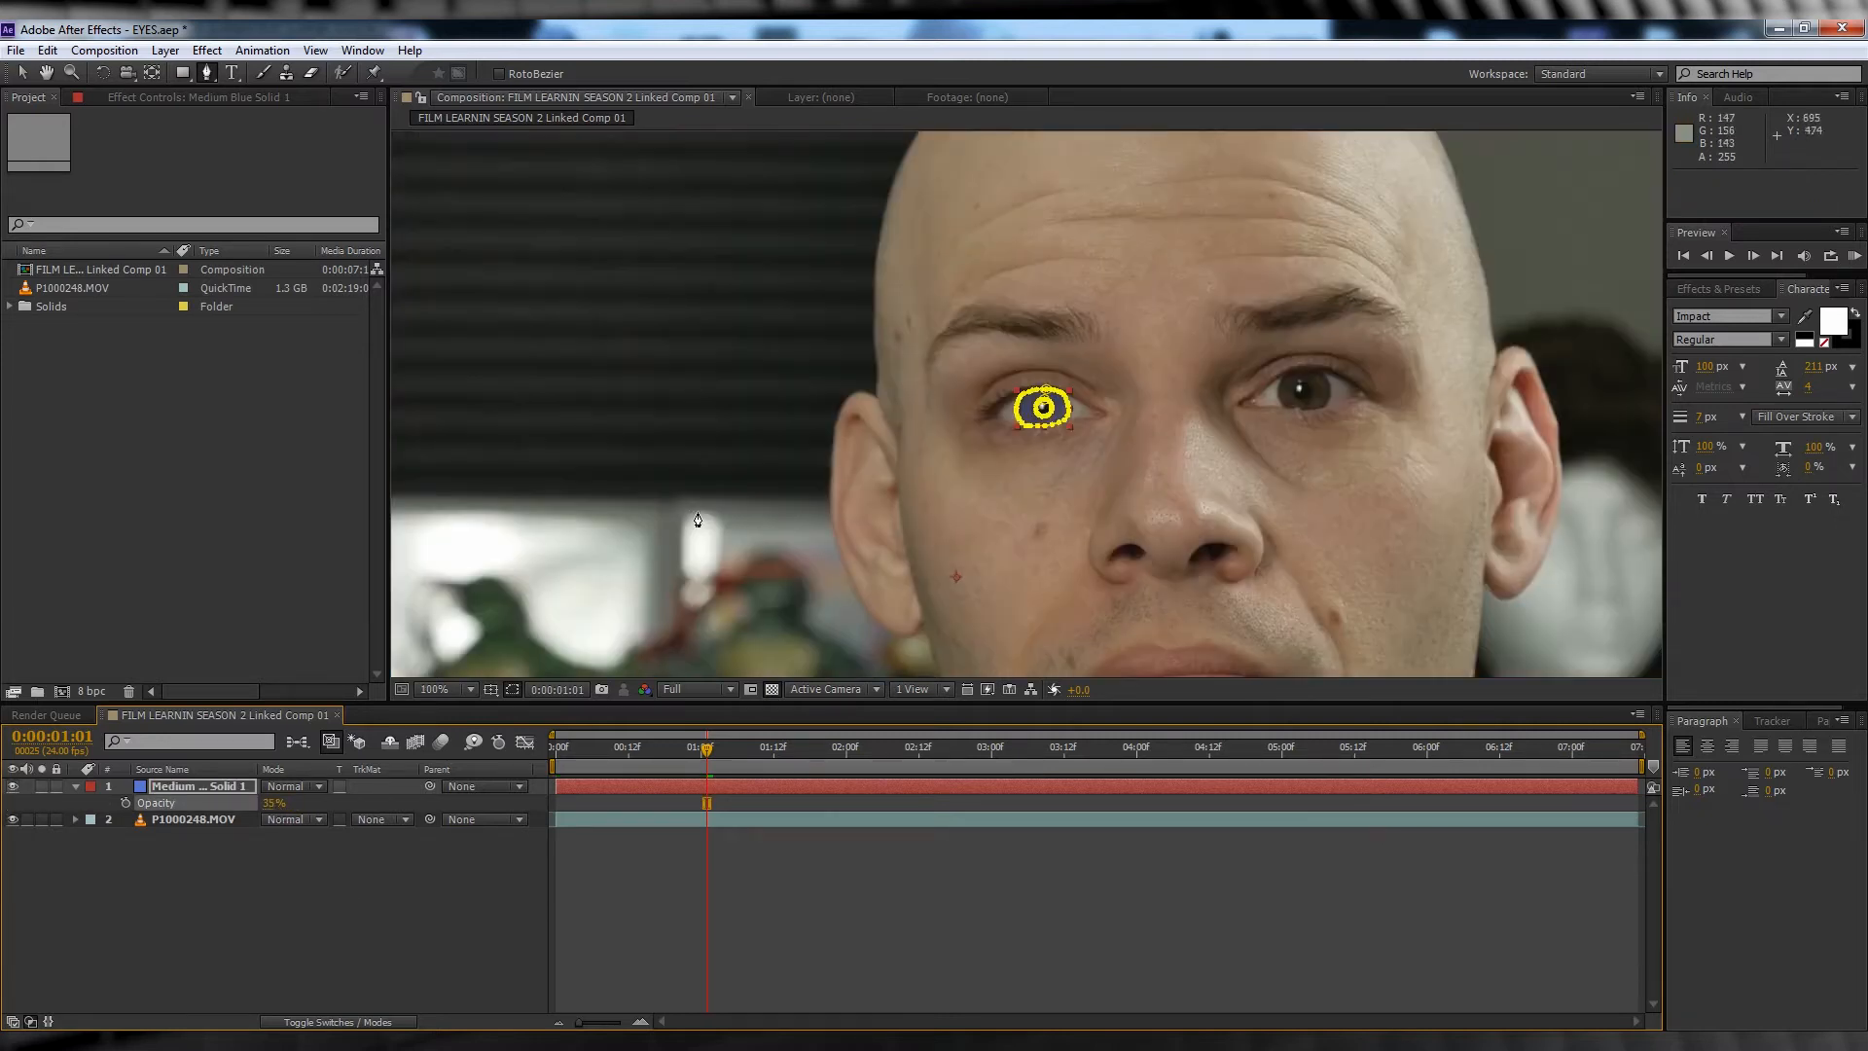
pyautogui.click(458, 891)
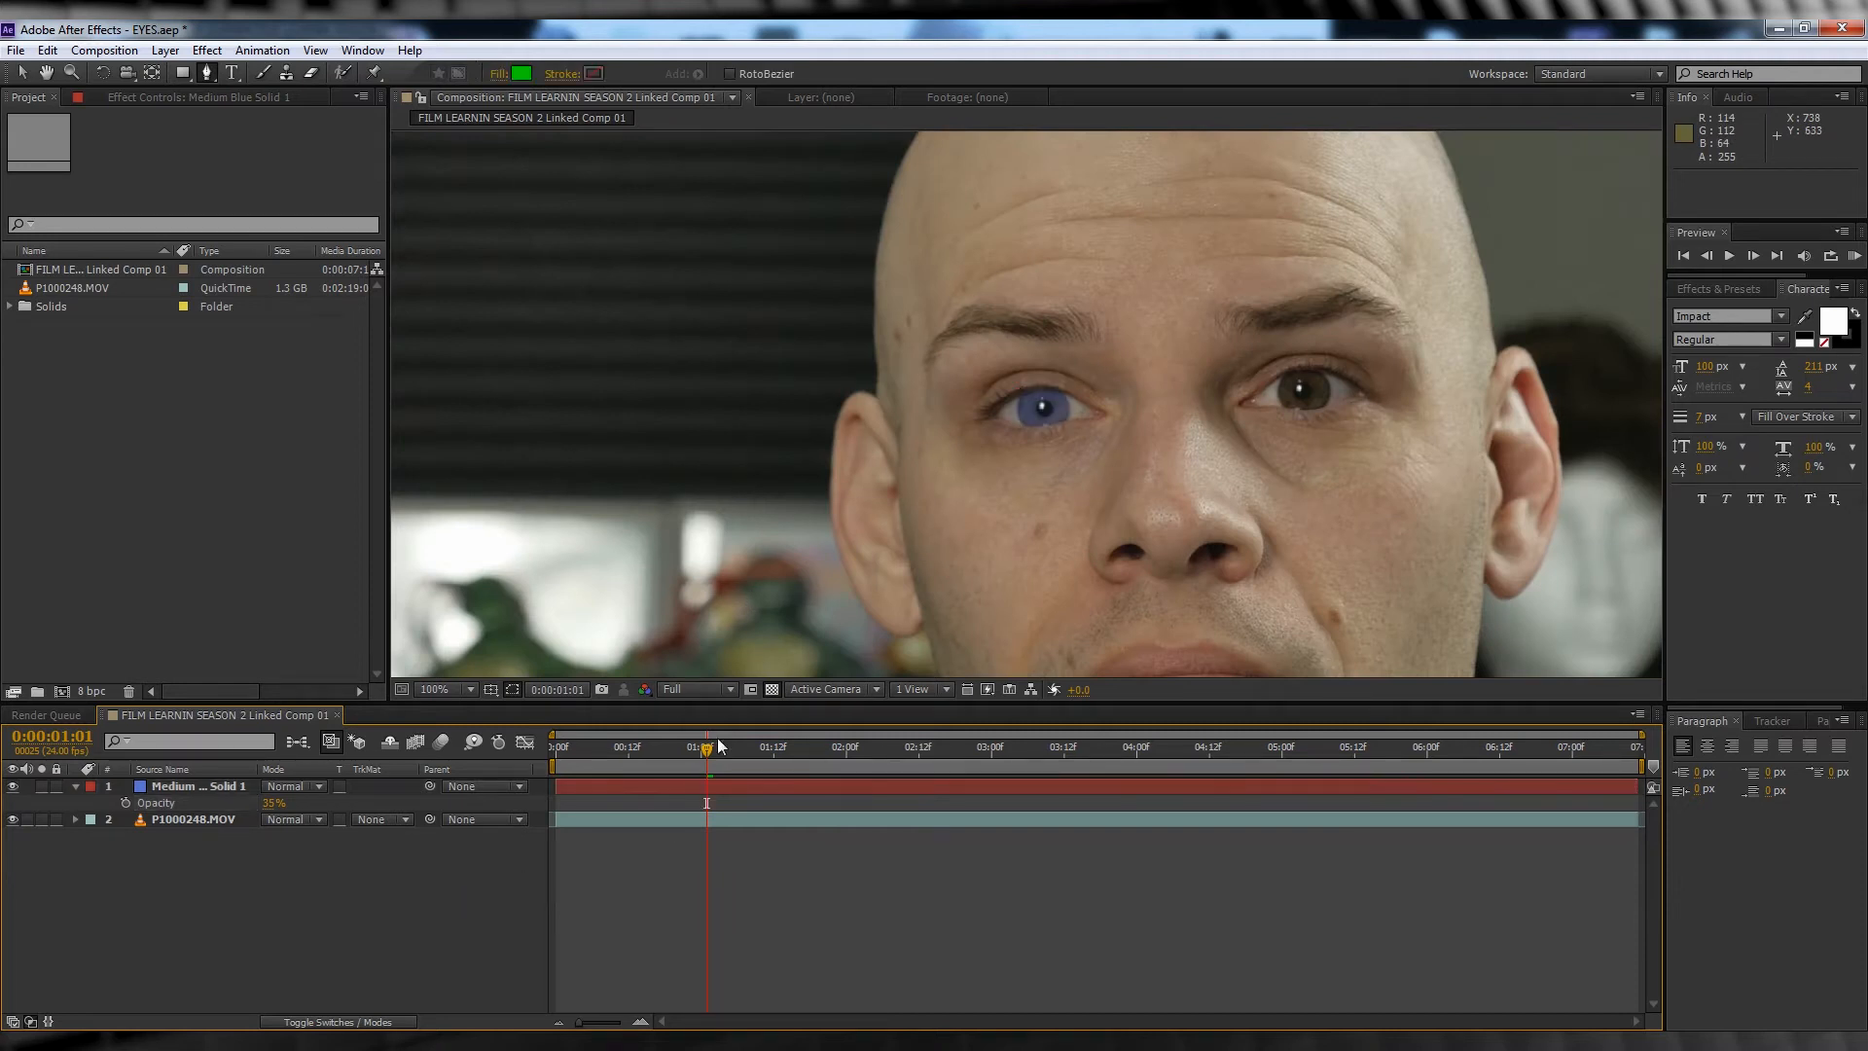
# Duplicate the blue solid, hide the copy and position it over the other eye at 1228, 521.
pyautogui.click(184, 789)
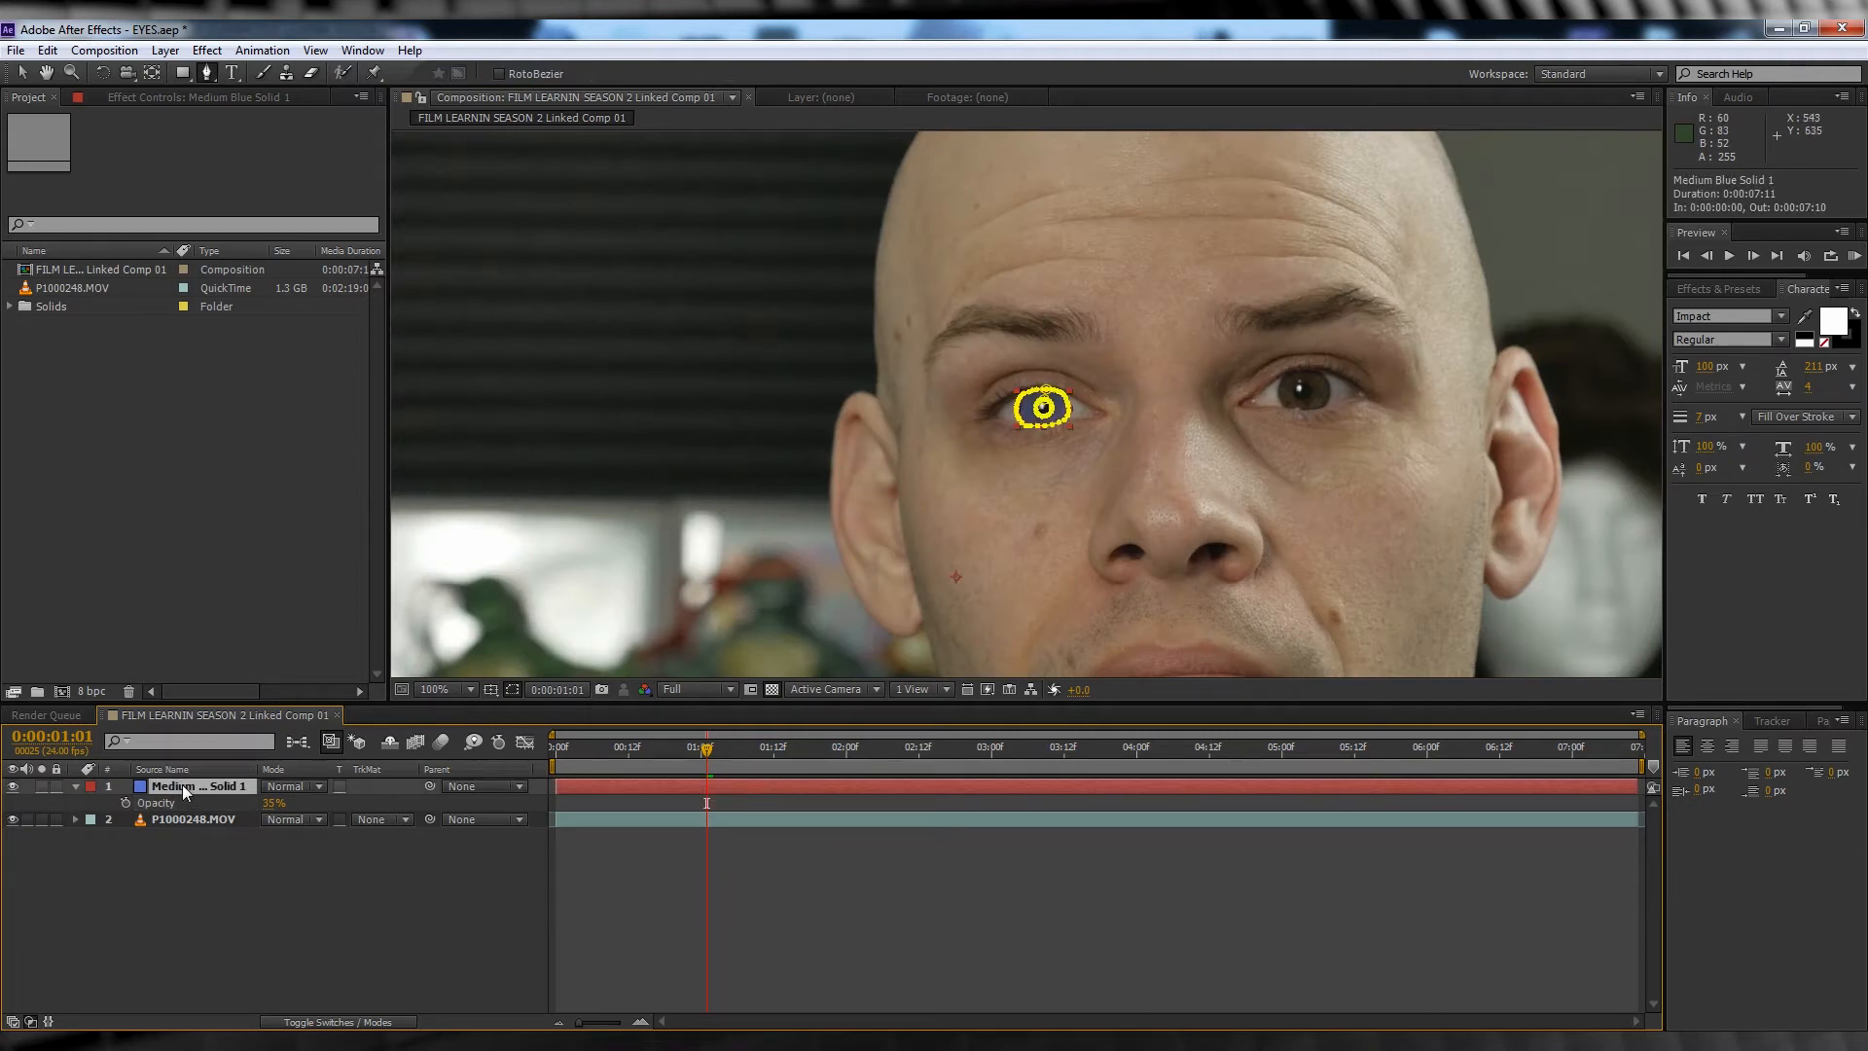
pyautogui.hotkey('ctrl', 'd')
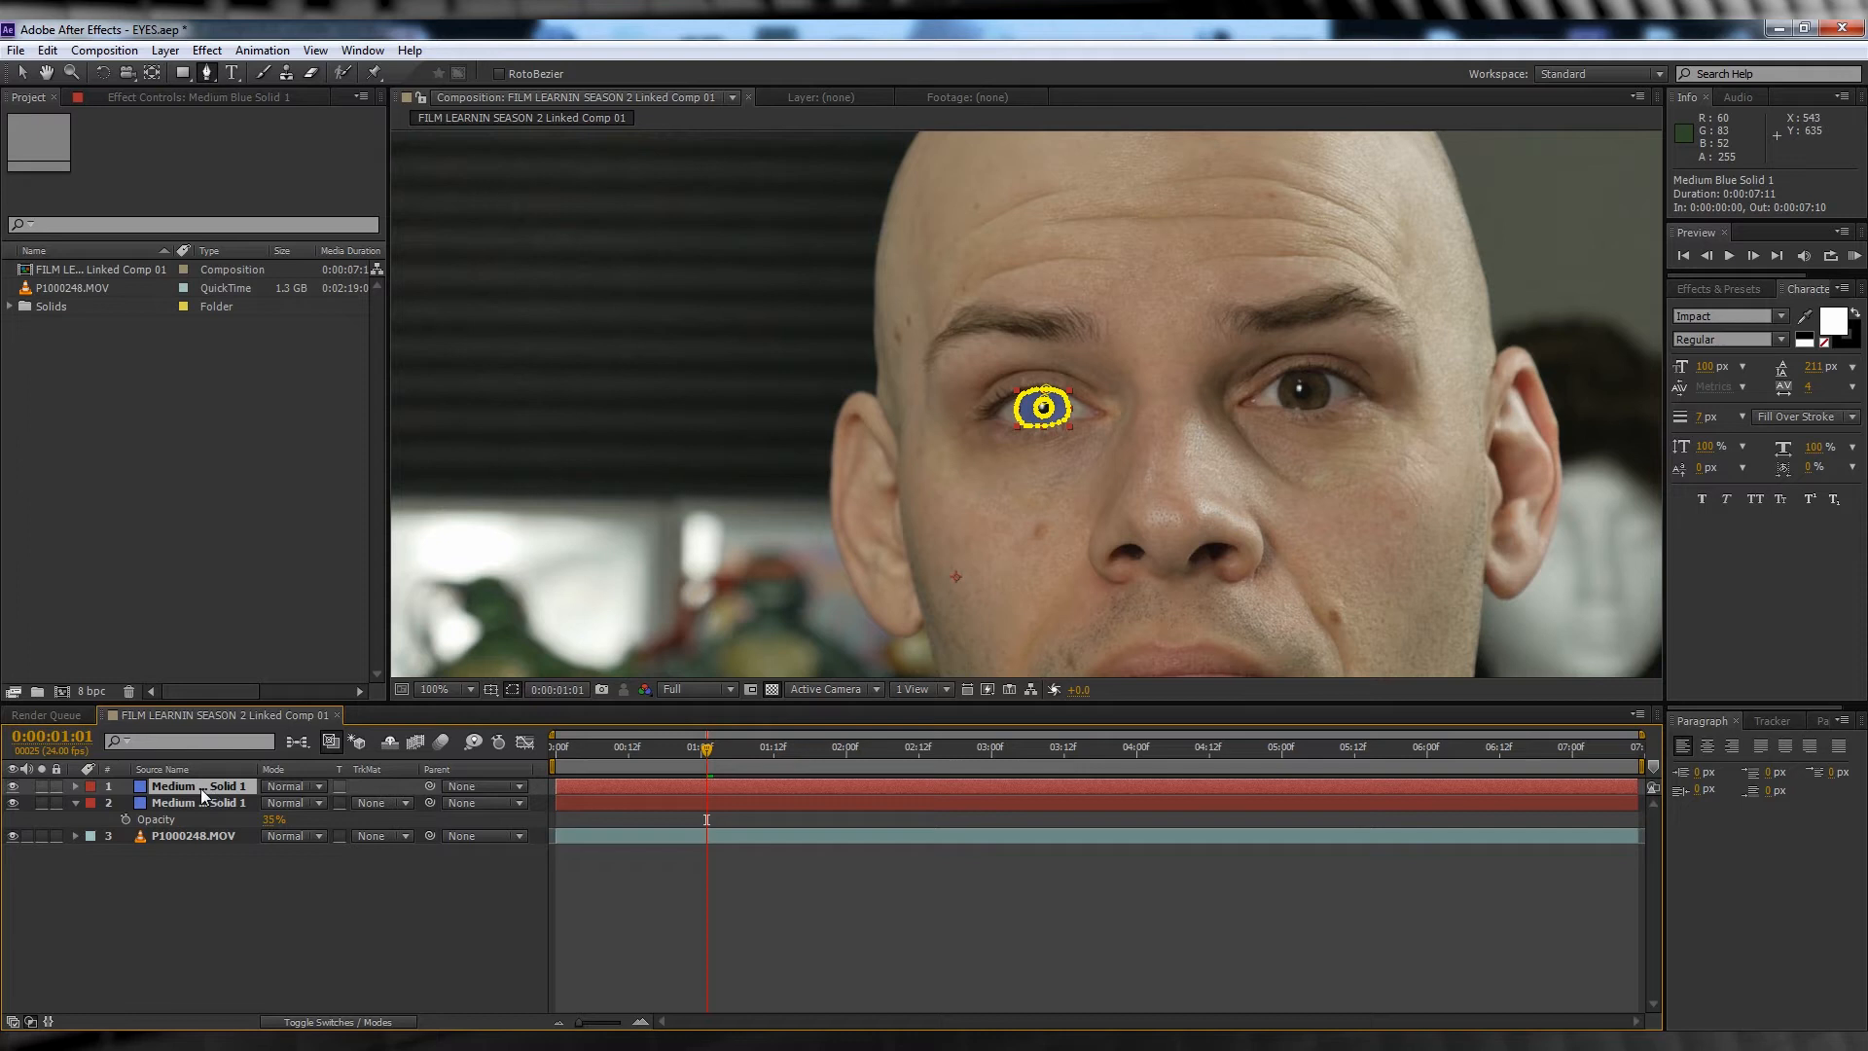
pyautogui.press('p')
pyautogui.moveTo(277, 802); pyautogui.dragTo(541, 802)
pyautogui.click(12, 786)
pyautogui.press('z')
pyautogui.click(1310, 375)
pyautogui.click(1007, 401)
pyautogui.moveTo(315, 803); pyautogui.dragTo(277, 803)
pyautogui.click(1064, 541)
# Reshape the copied iris mask's points to fit the second eye's lower lid, and show that layer again.
pyautogui.press('v')
pyautogui.click(375, 742)
pyautogui.hotkey('ctrl', 'Down')
pyautogui.hotkey('ctrl', 'Down')
pyautogui.hotkey('ctrl', 'Down')
pyautogui.hotkey('ctrl', 'Down')
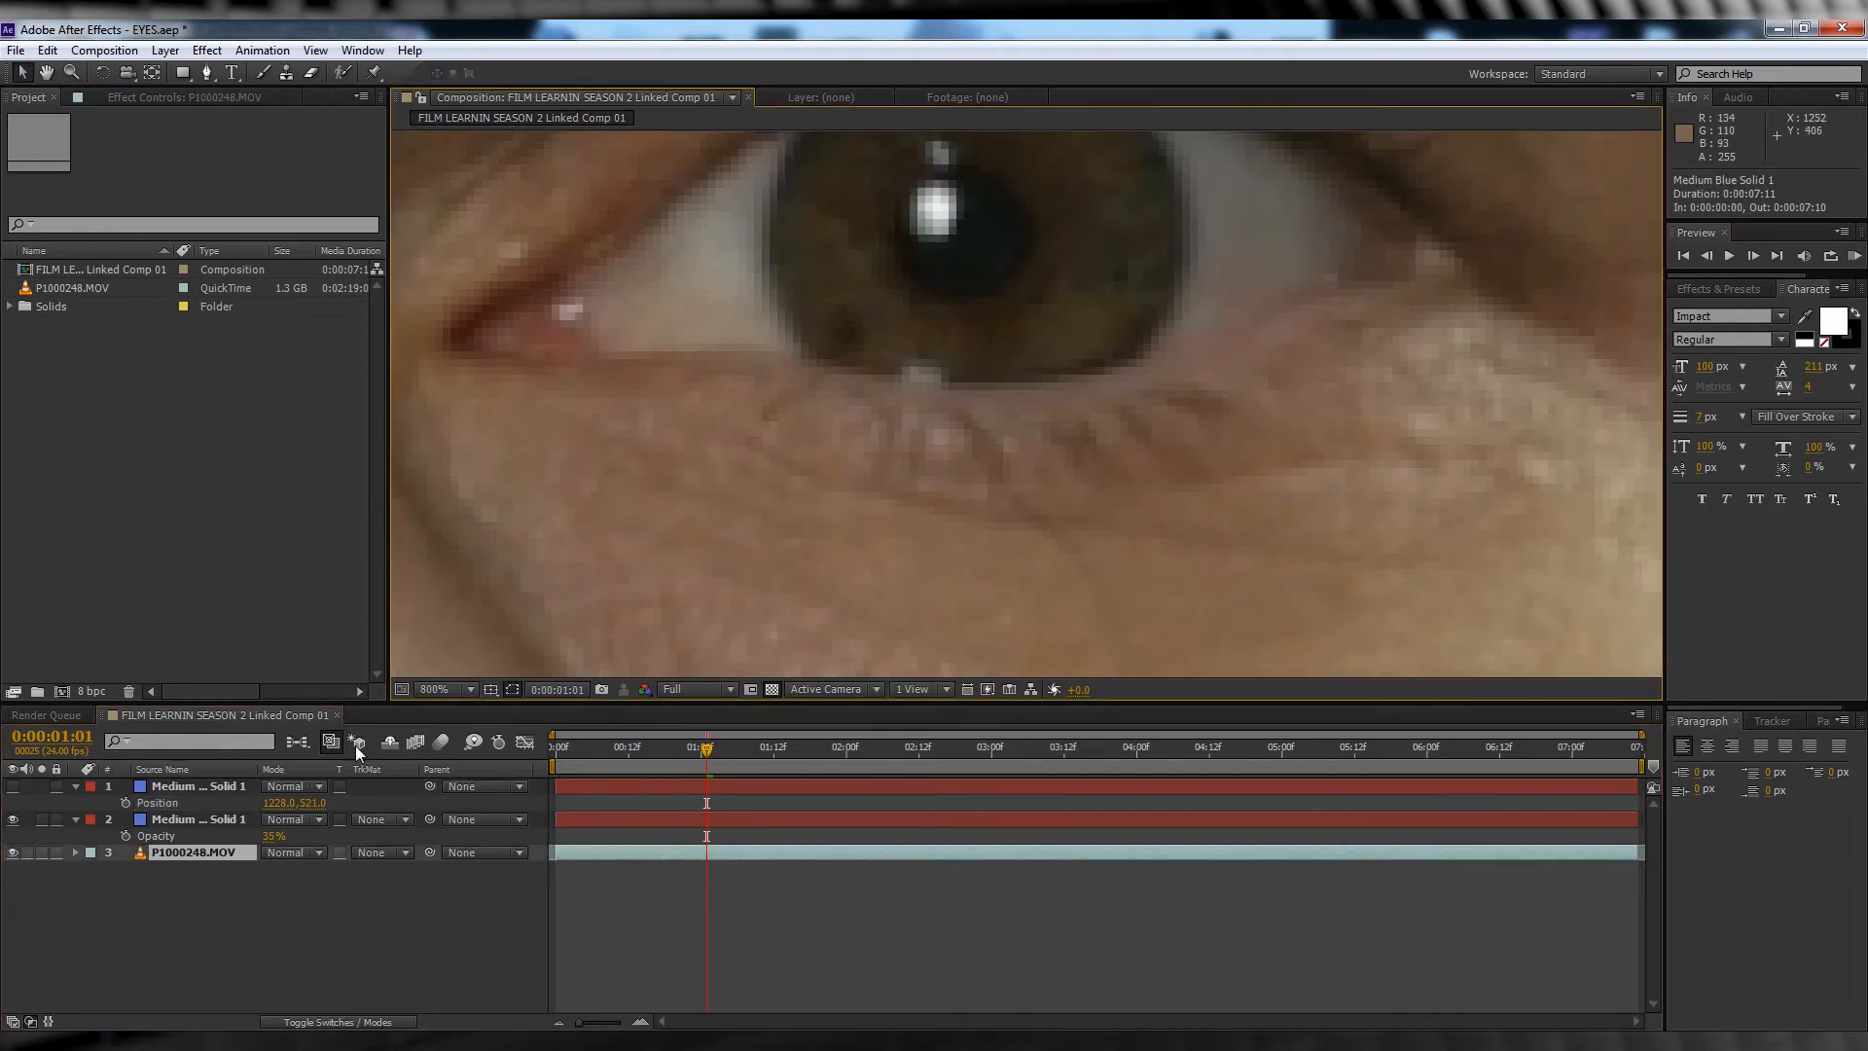
pyautogui.click(1172, 287)
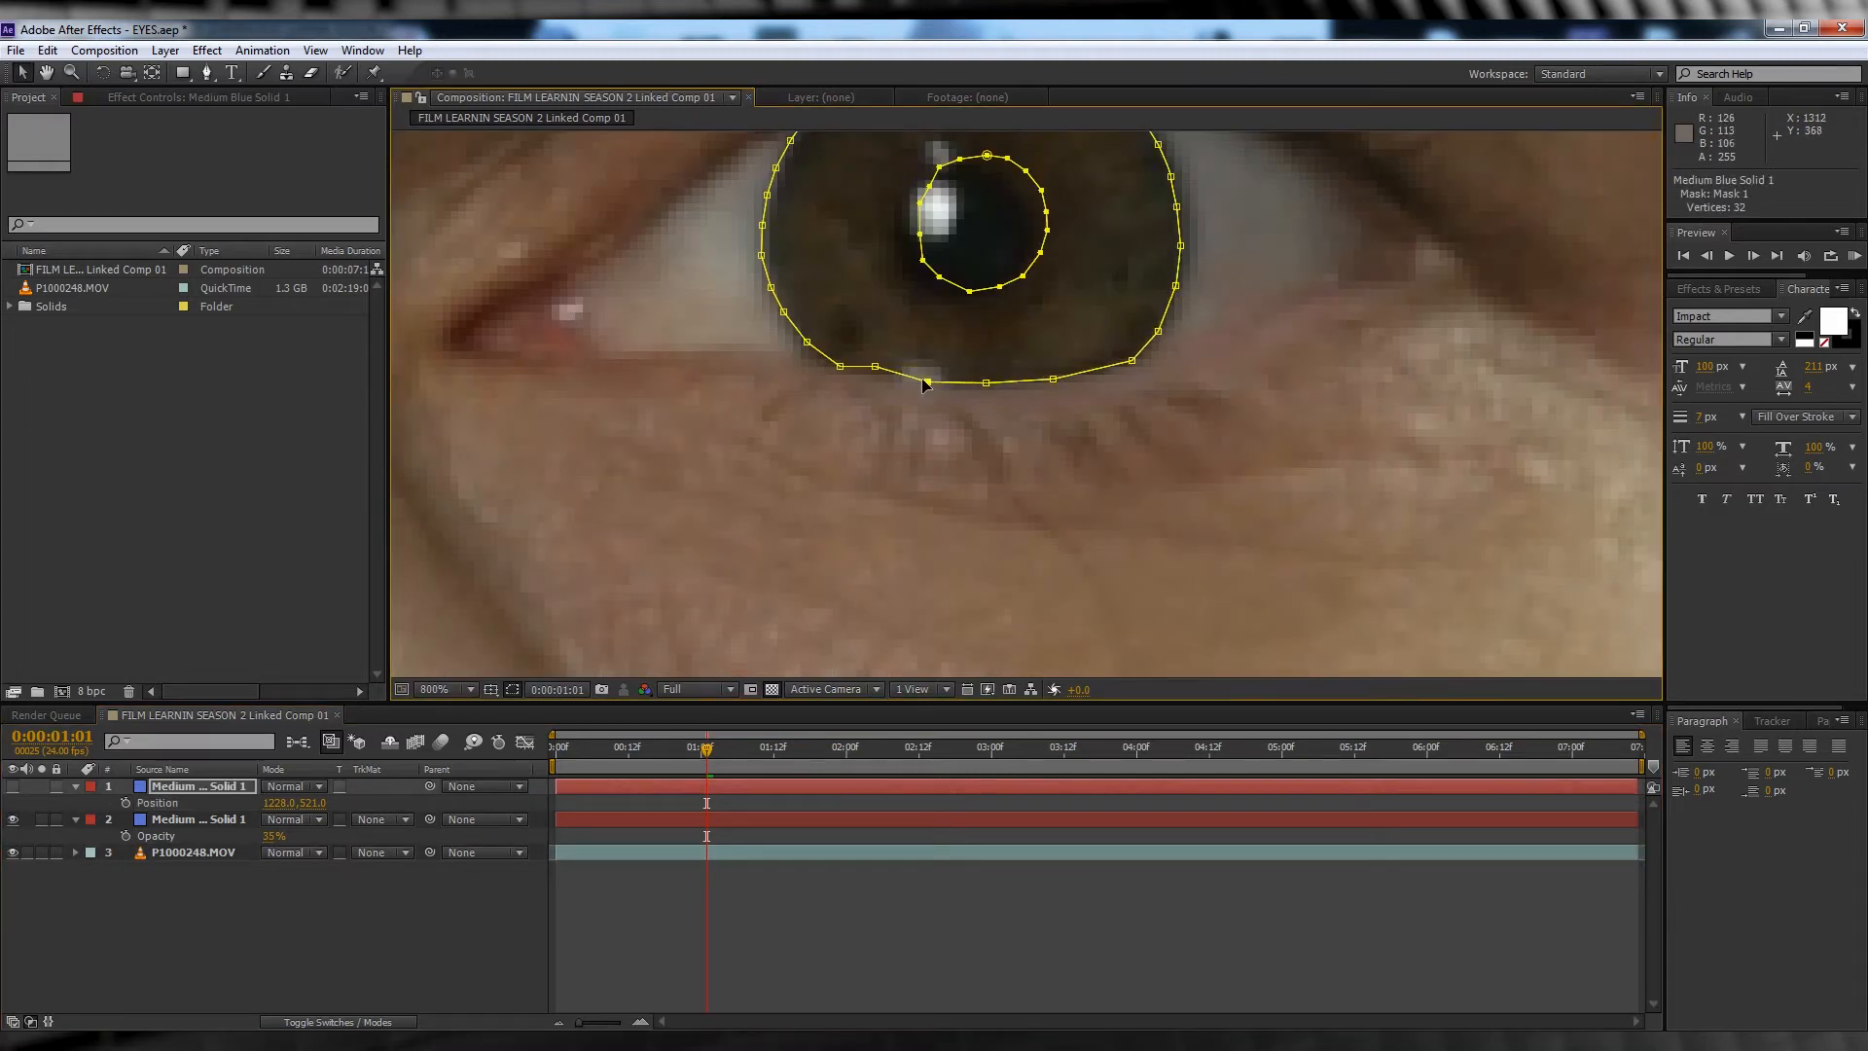
pyautogui.moveTo(963, 294); pyautogui.dragTo(941, 302)
pyautogui.scroll(-1, 934, 311)
pyautogui.click(486, 914)
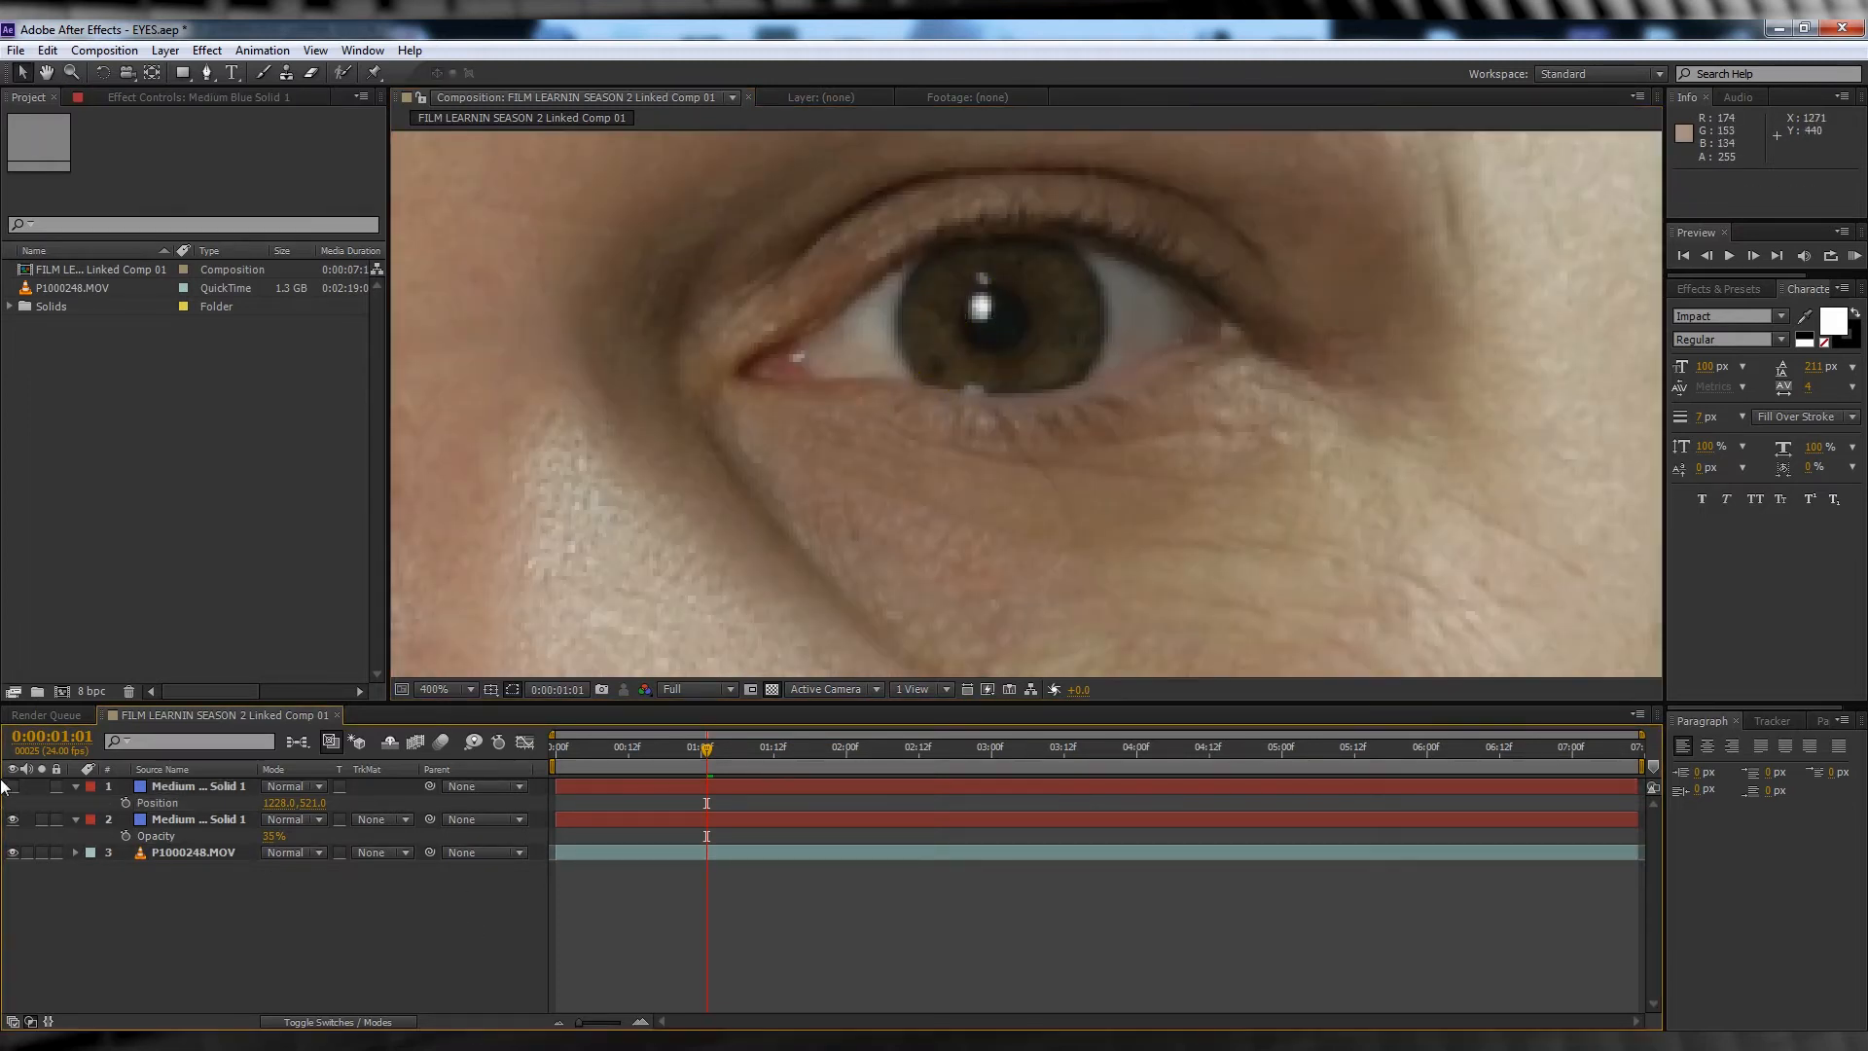
pyautogui.scroll(-2, 873, 478)
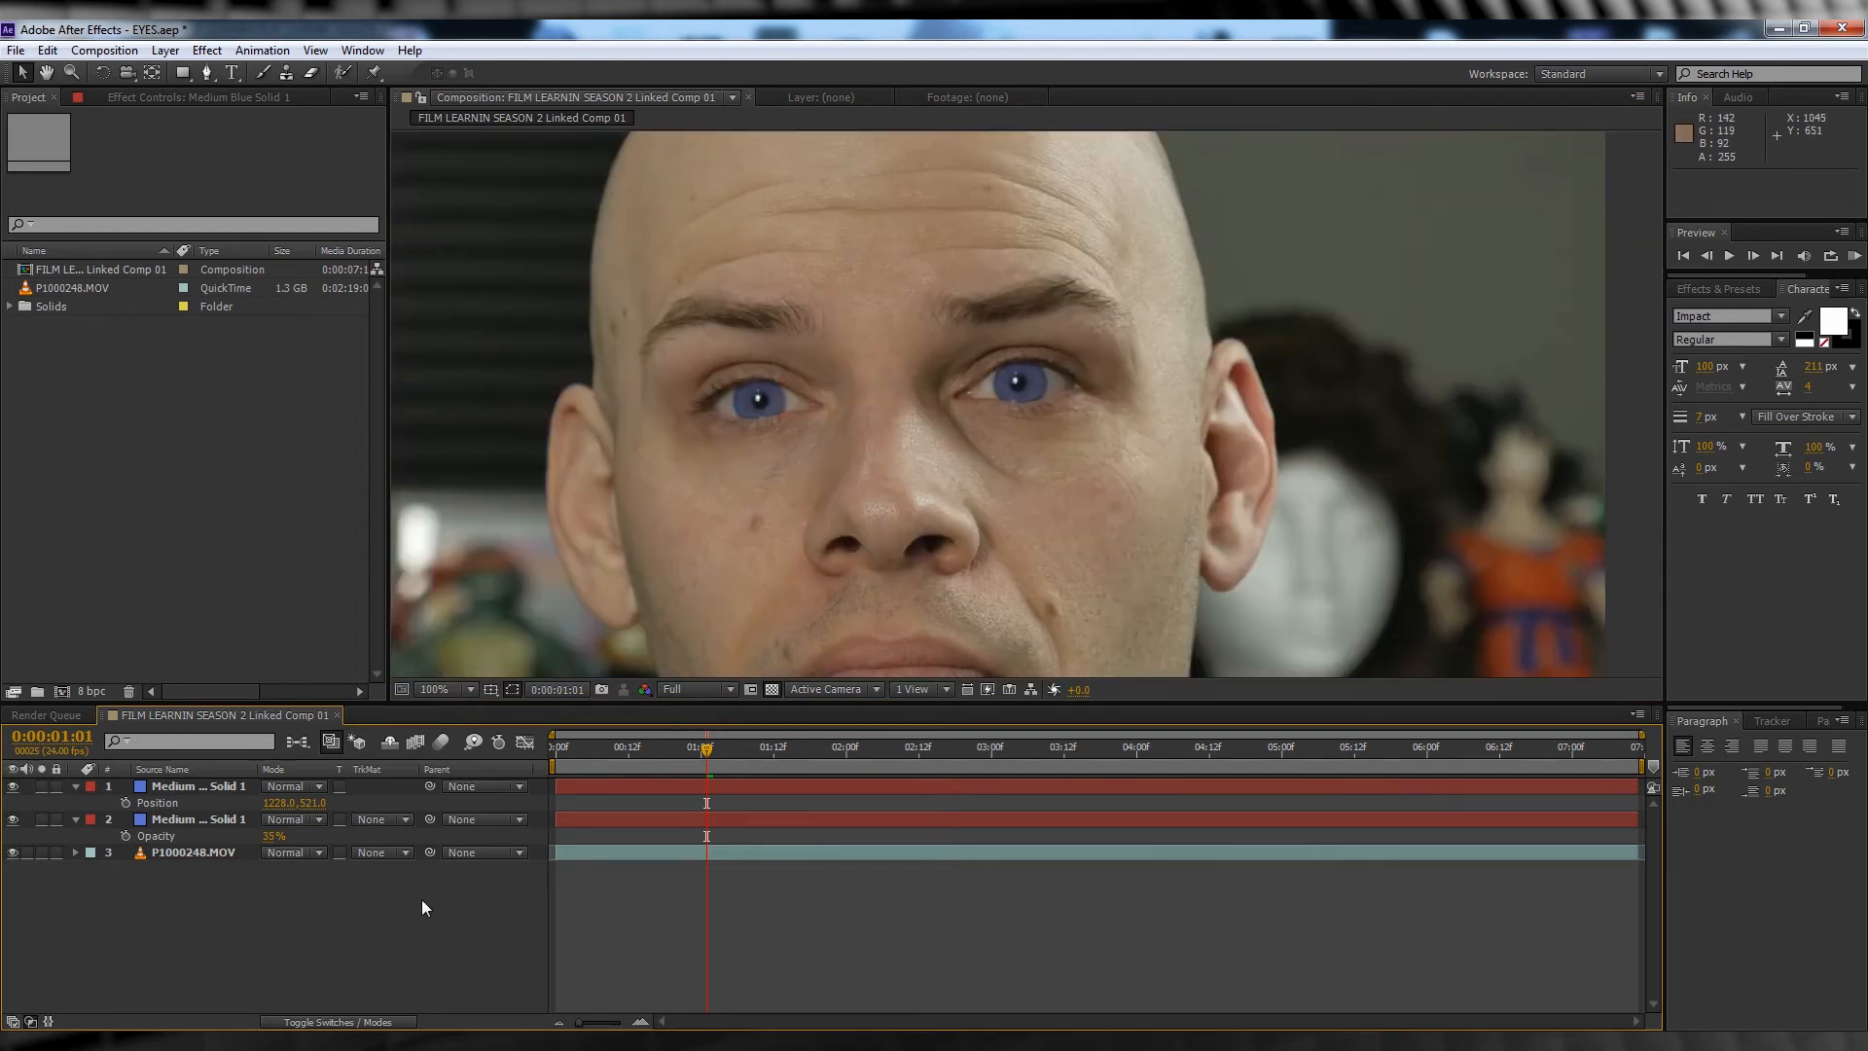
pyautogui.scroll(-2, 967, 511)
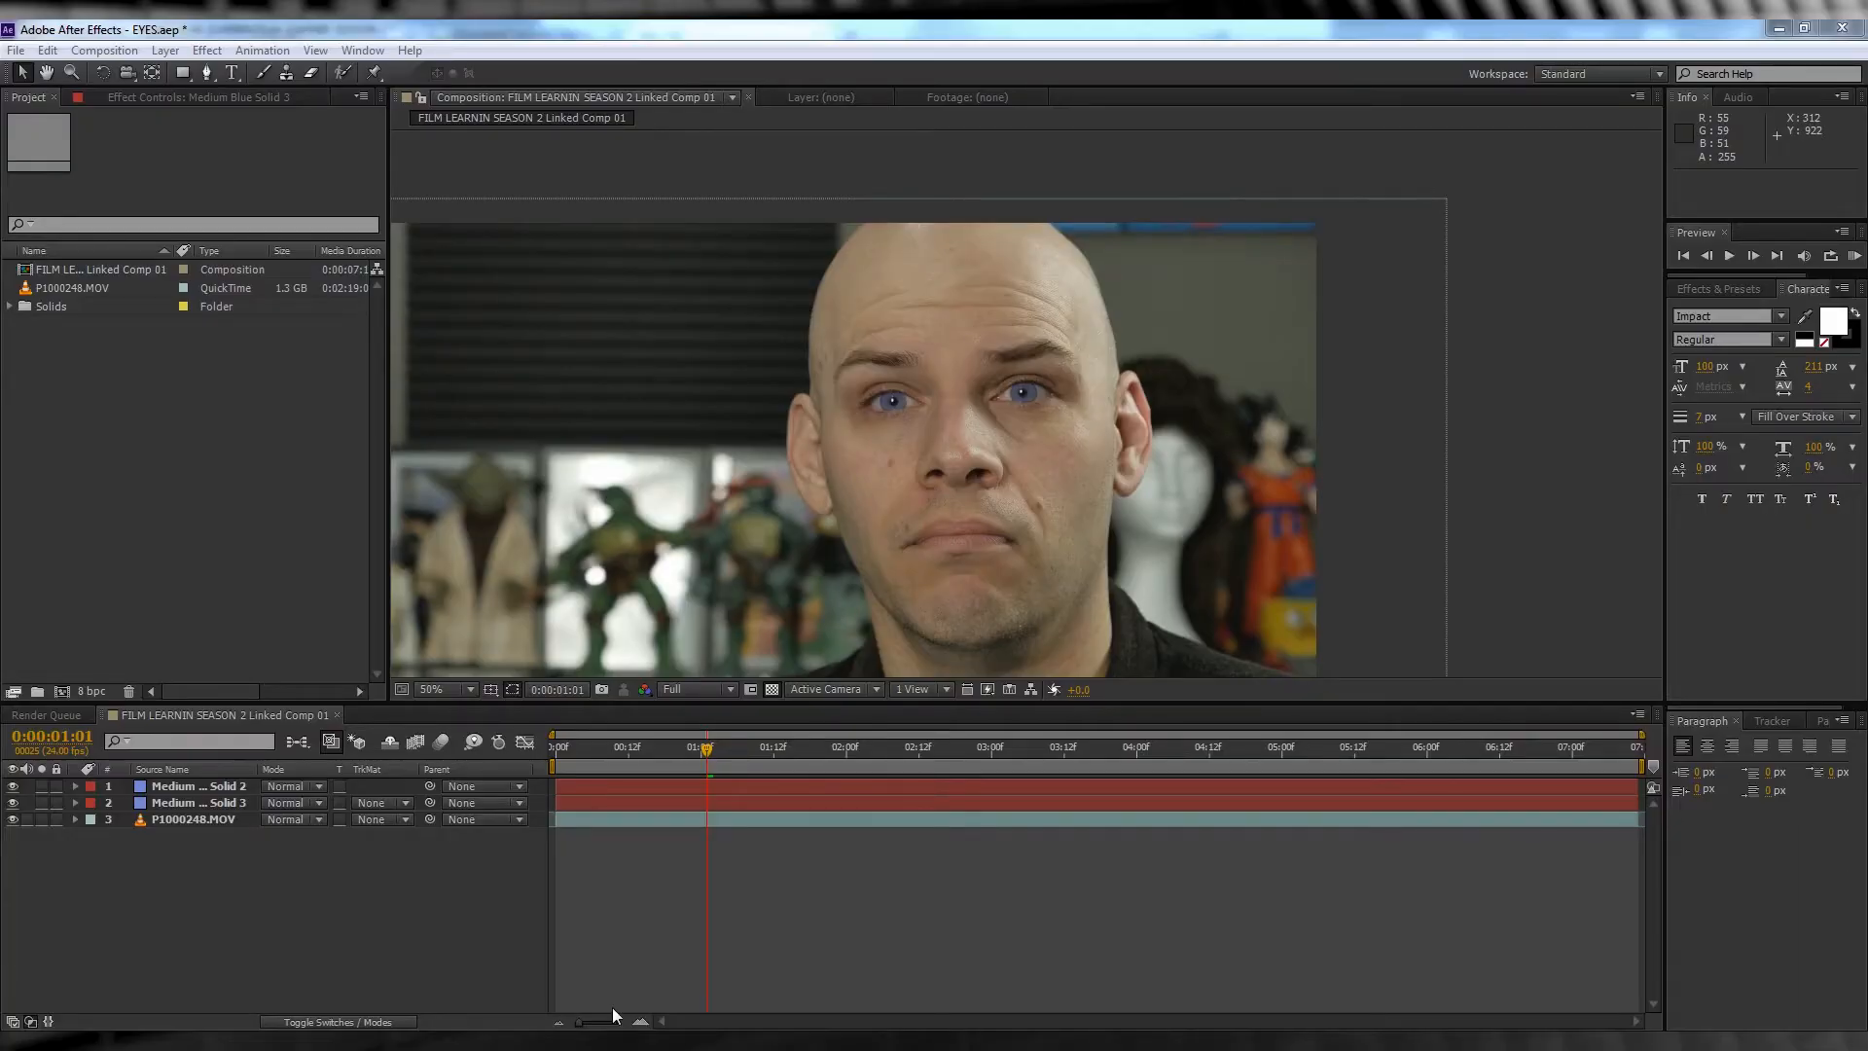
# Animate the position of Medium Blue Solid 3 with keyframes so it follows the eye through the clip.
pyautogui.click(206, 804)
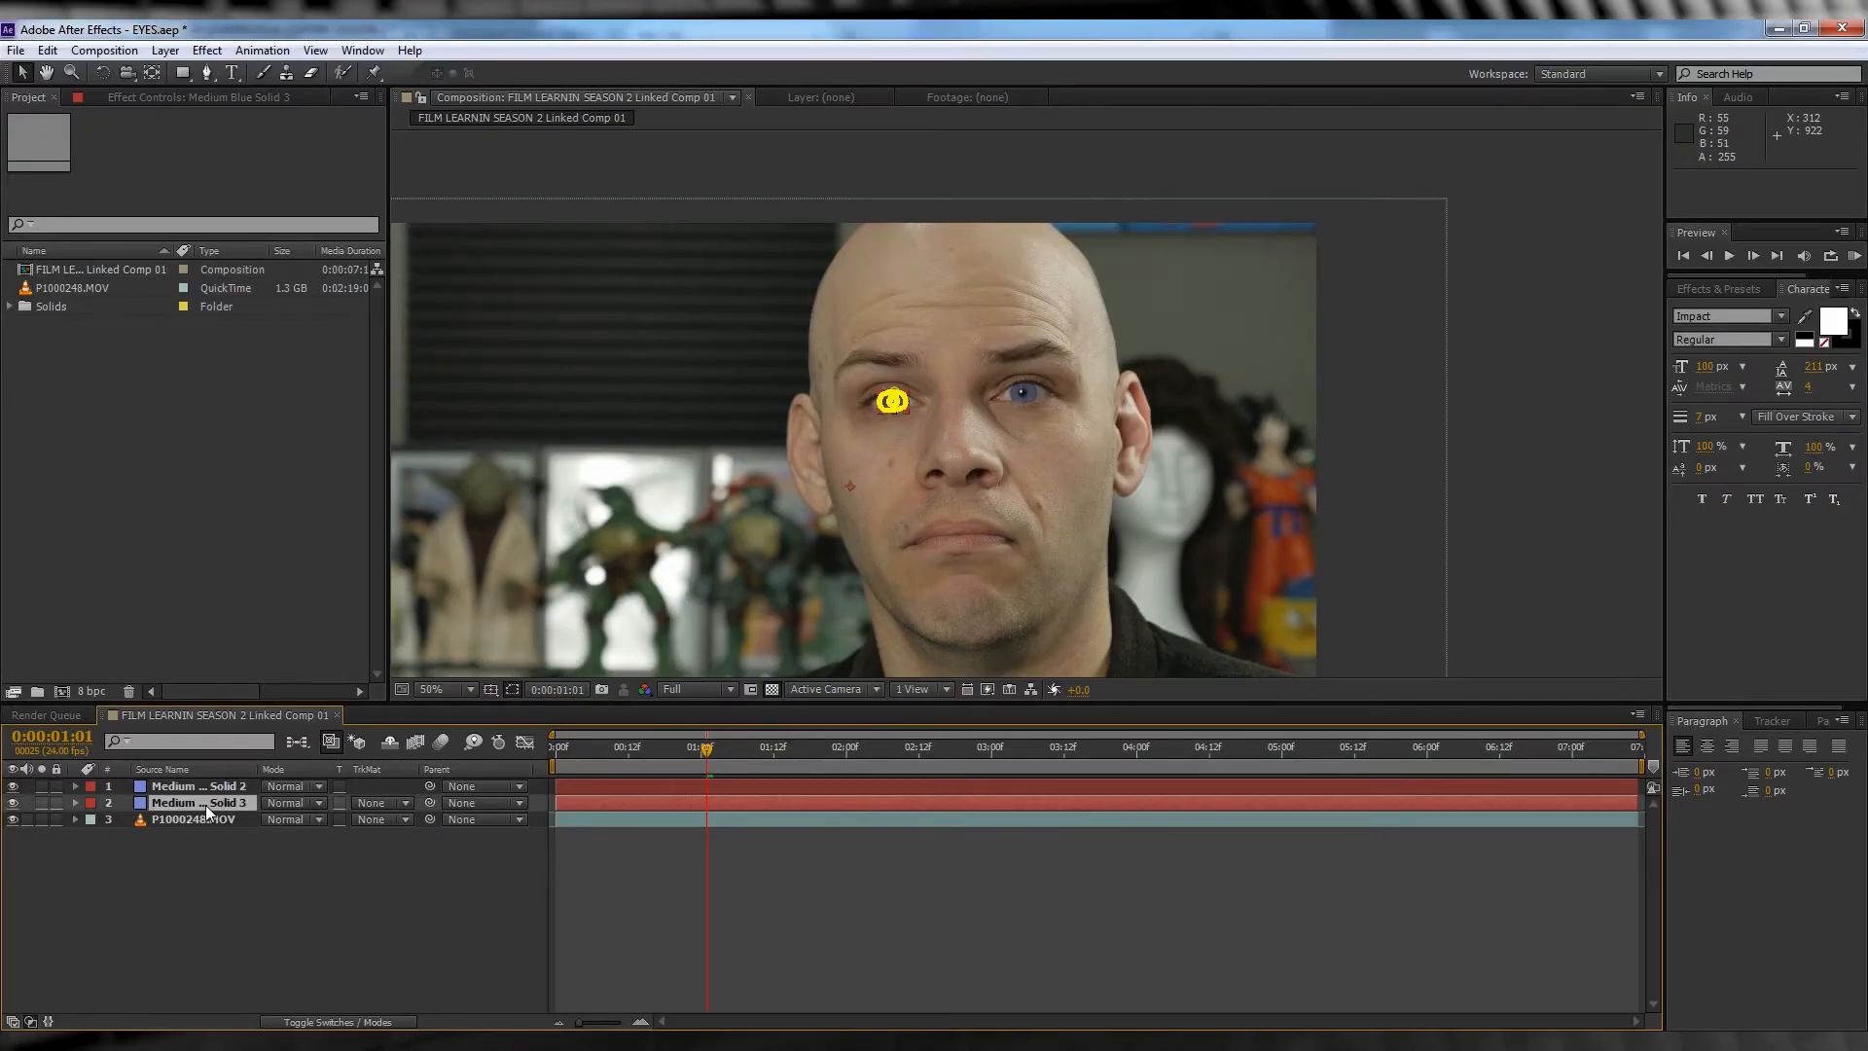
pyautogui.press('p')
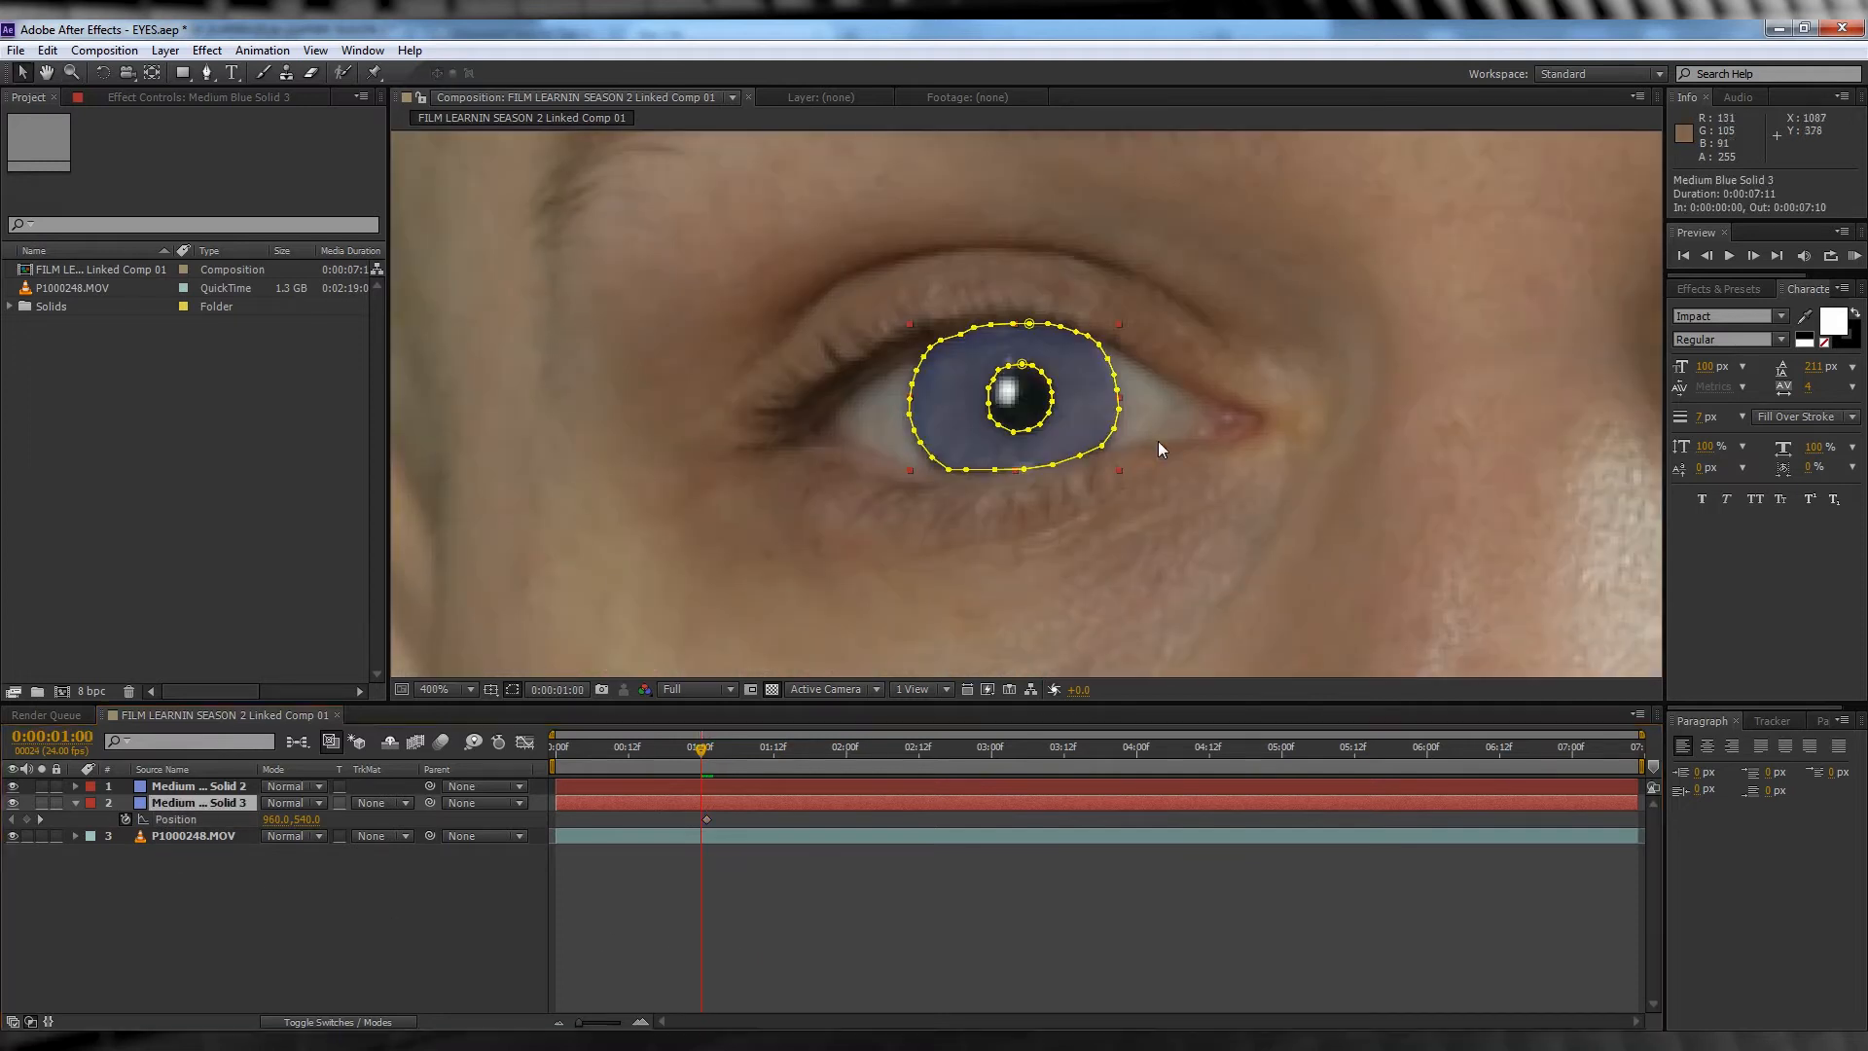
pyautogui.click(726, 757)
pyautogui.moveTo(726, 757)
pyautogui.mouseDown()
pyautogui.moveTo(919, 749)
pyautogui.moveTo(1025, 771)
pyautogui.moveTo(1053, 753)
pyautogui.moveTo(1525, 760)
pyautogui.mouseUp()
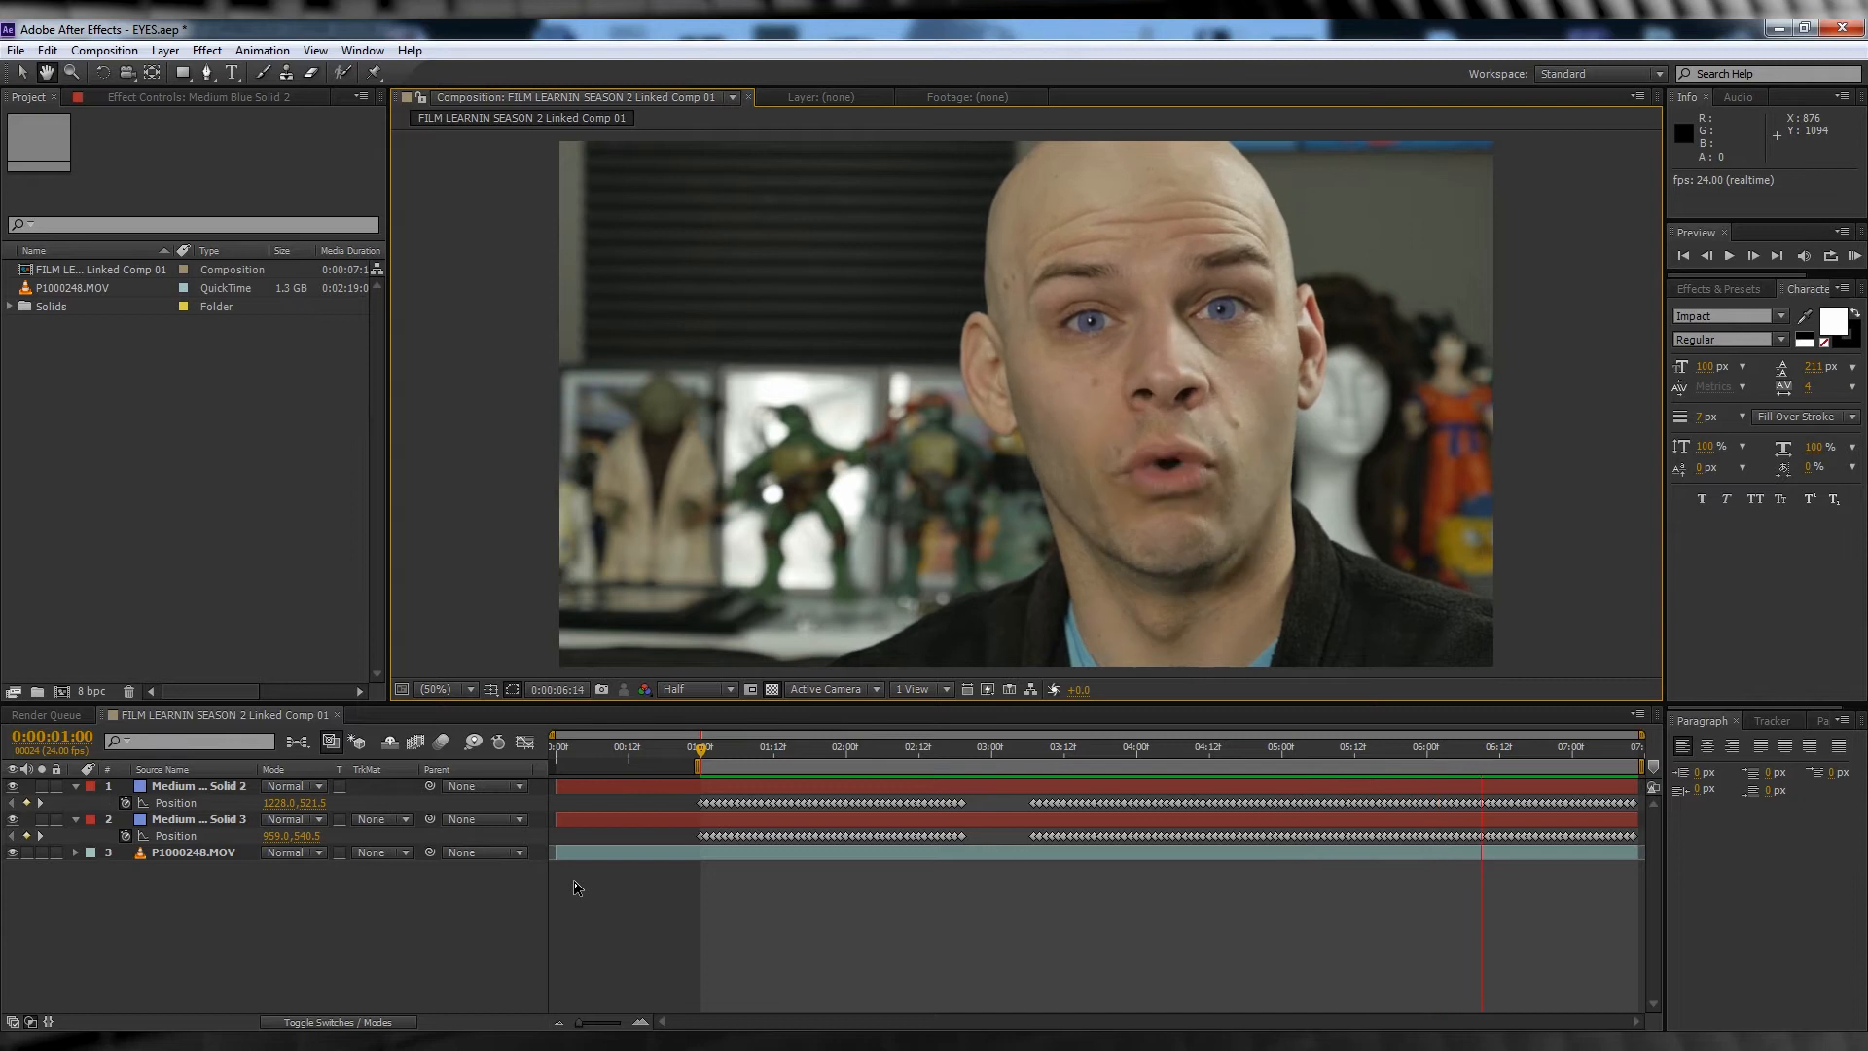
# Keyframe the opacity of Medium Blue Solid 3 at 35% on 0:00:02:19 and 0% on 0:00:02:20 for the blink.
pyautogui.moveTo(908, 747); pyautogui.dragTo(965, 752)
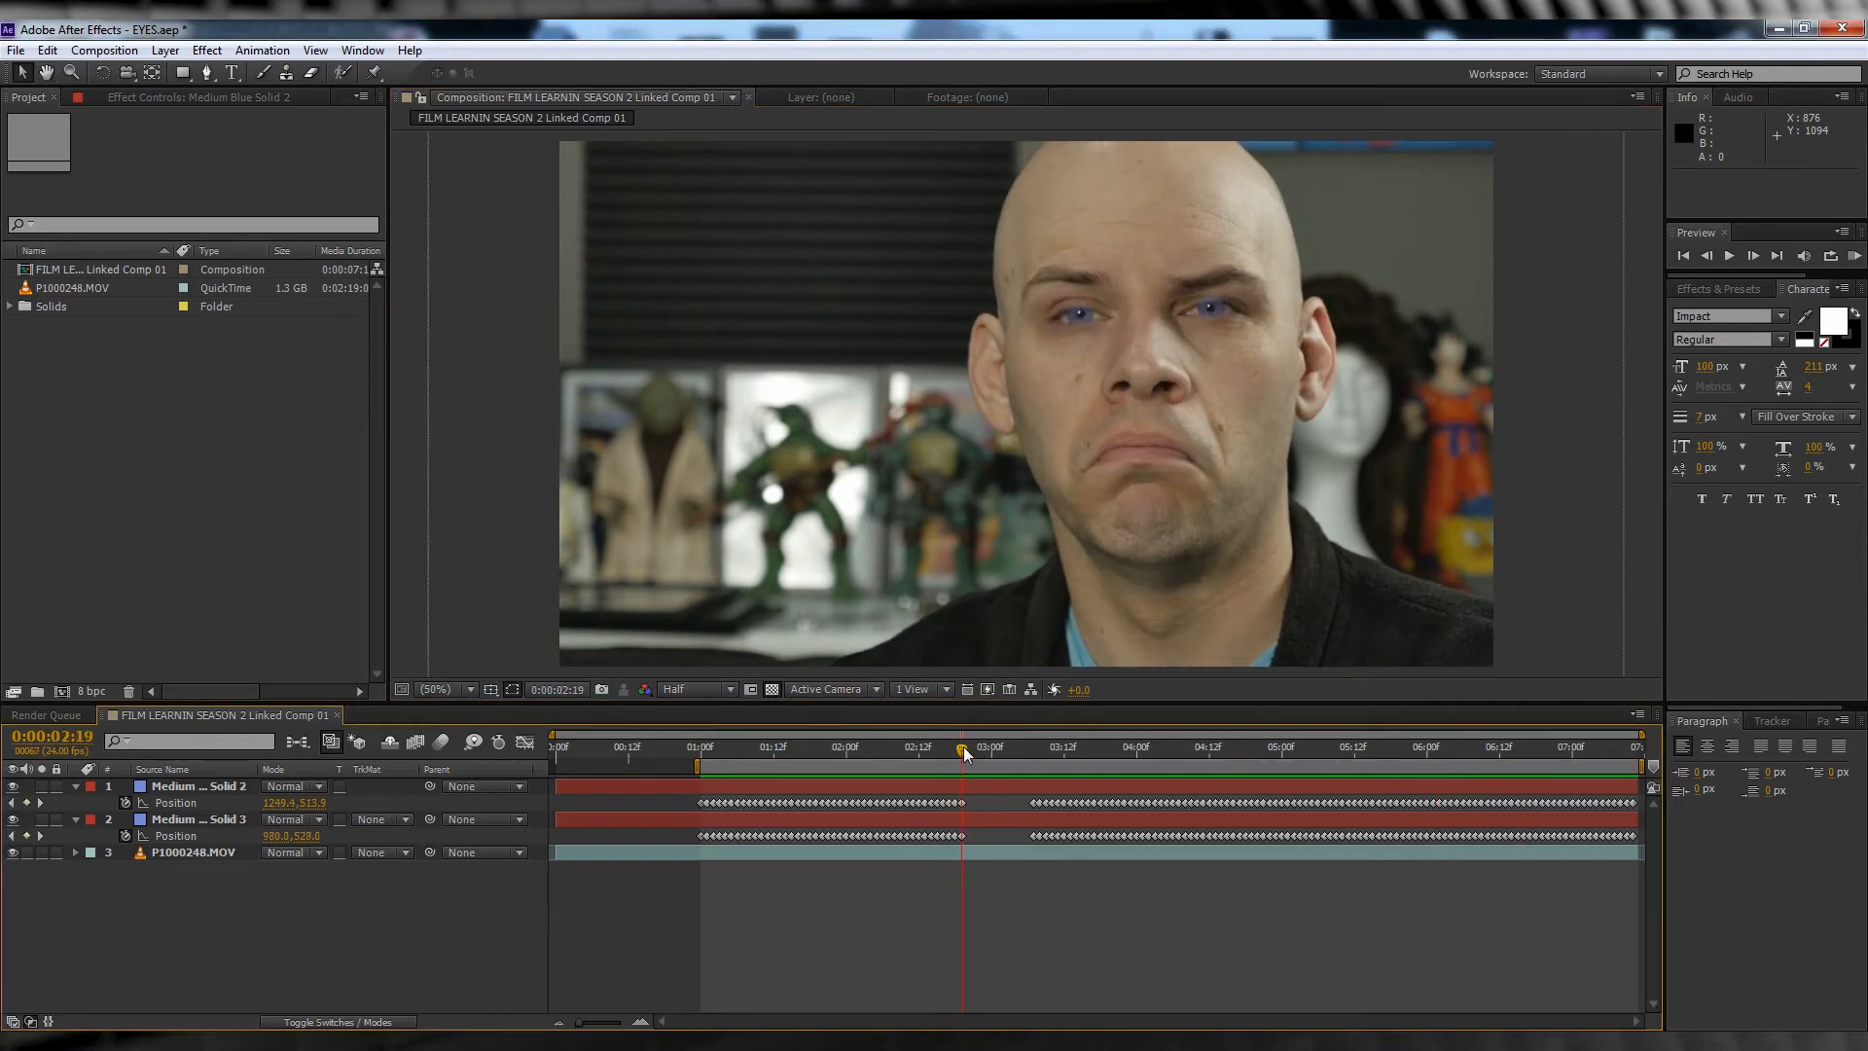
pyautogui.click(204, 822)
pyautogui.hotkey('alt', 'shift', 't')
pyautogui.moveTo(268, 835); pyautogui.dragTo(224, 835)
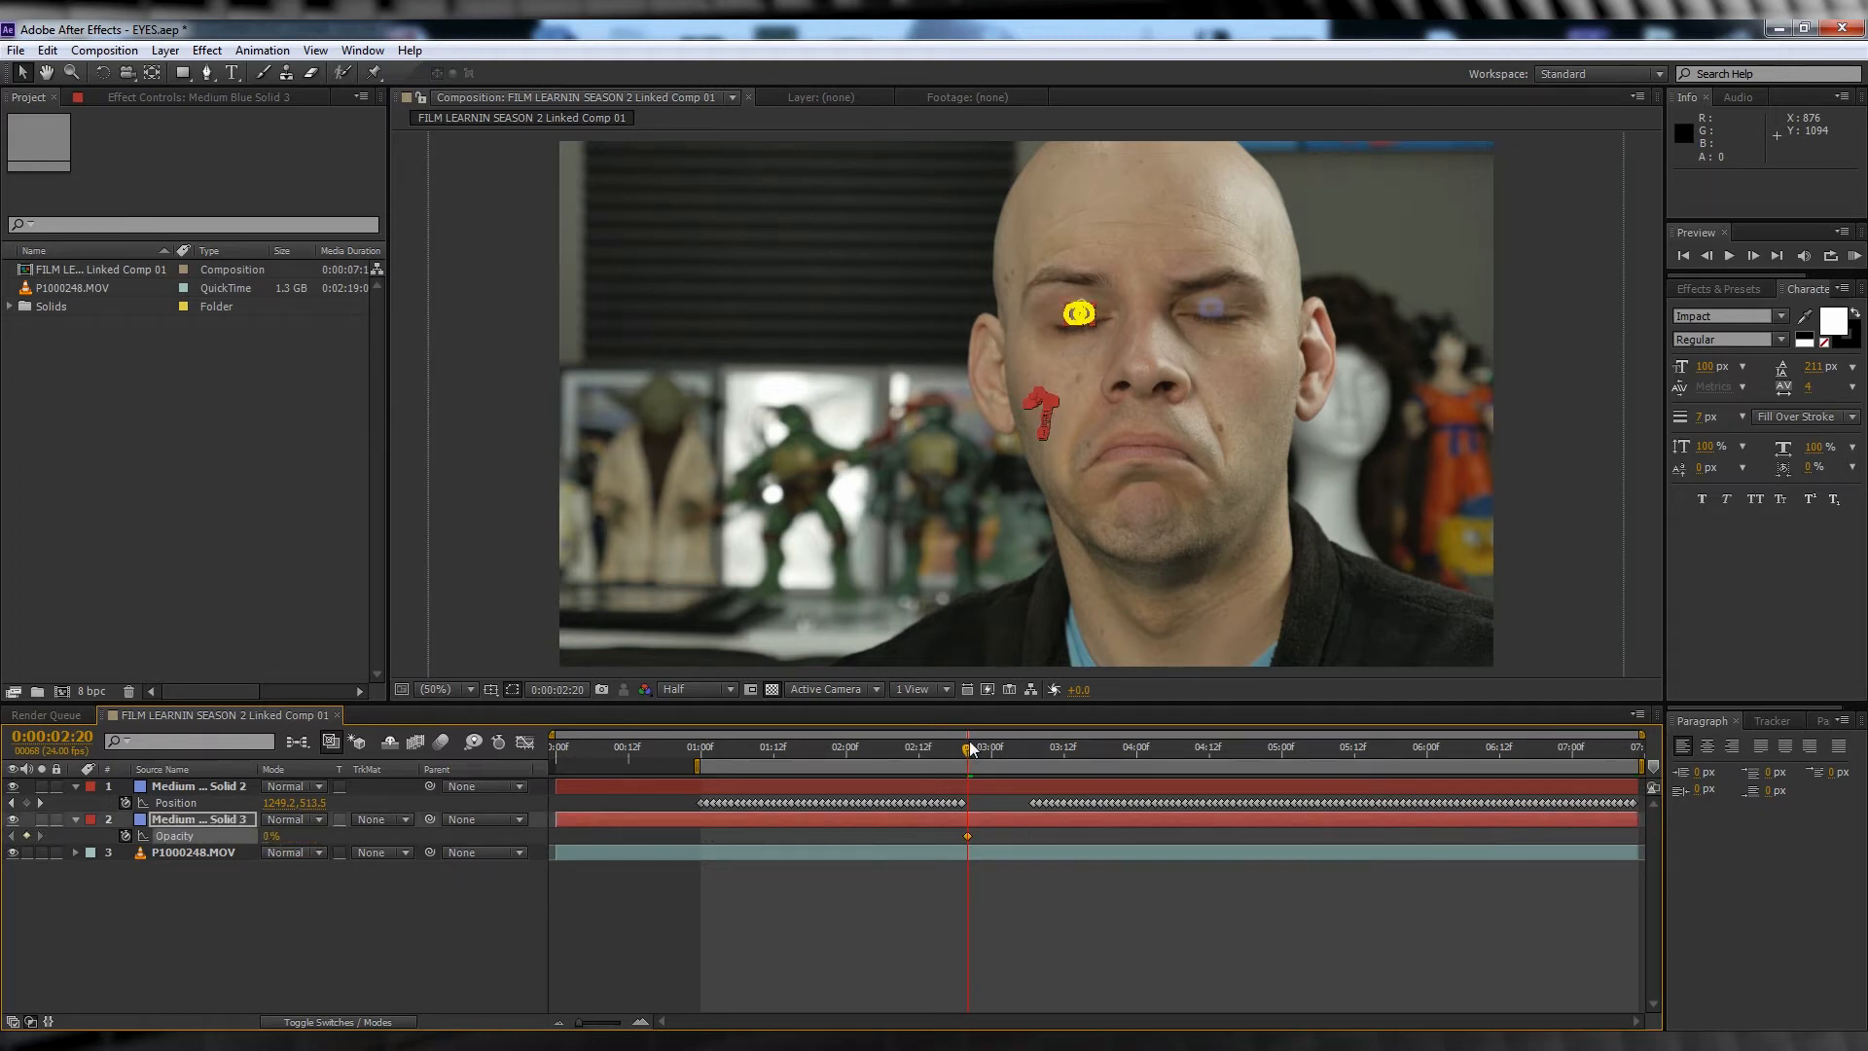
pyautogui.moveTo(971, 747); pyautogui.dragTo(964, 747)
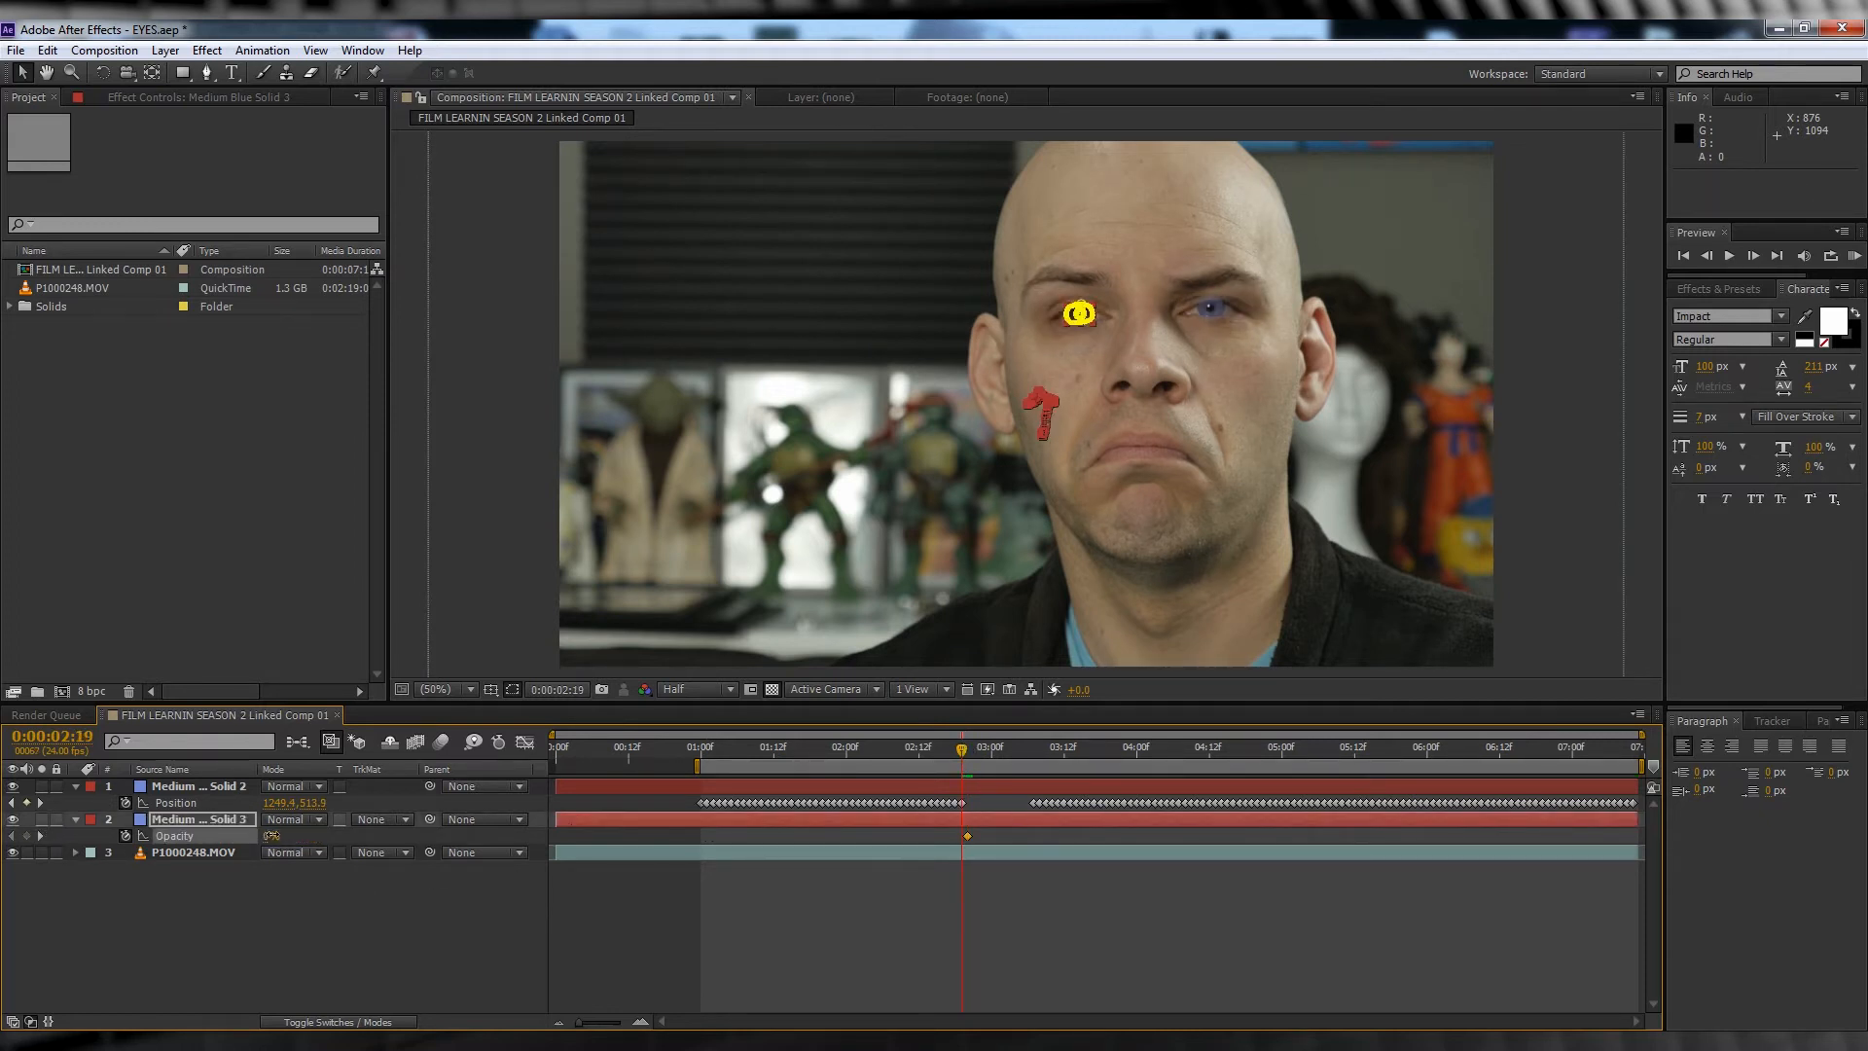
# Keyframe the opacity of Medium Blue Solid 3 at 0% on 0:00:03:05 and back to 35% on 0:00:03:06.
pyautogui.moveTo(966, 758); pyautogui.dragTo(1021, 751)
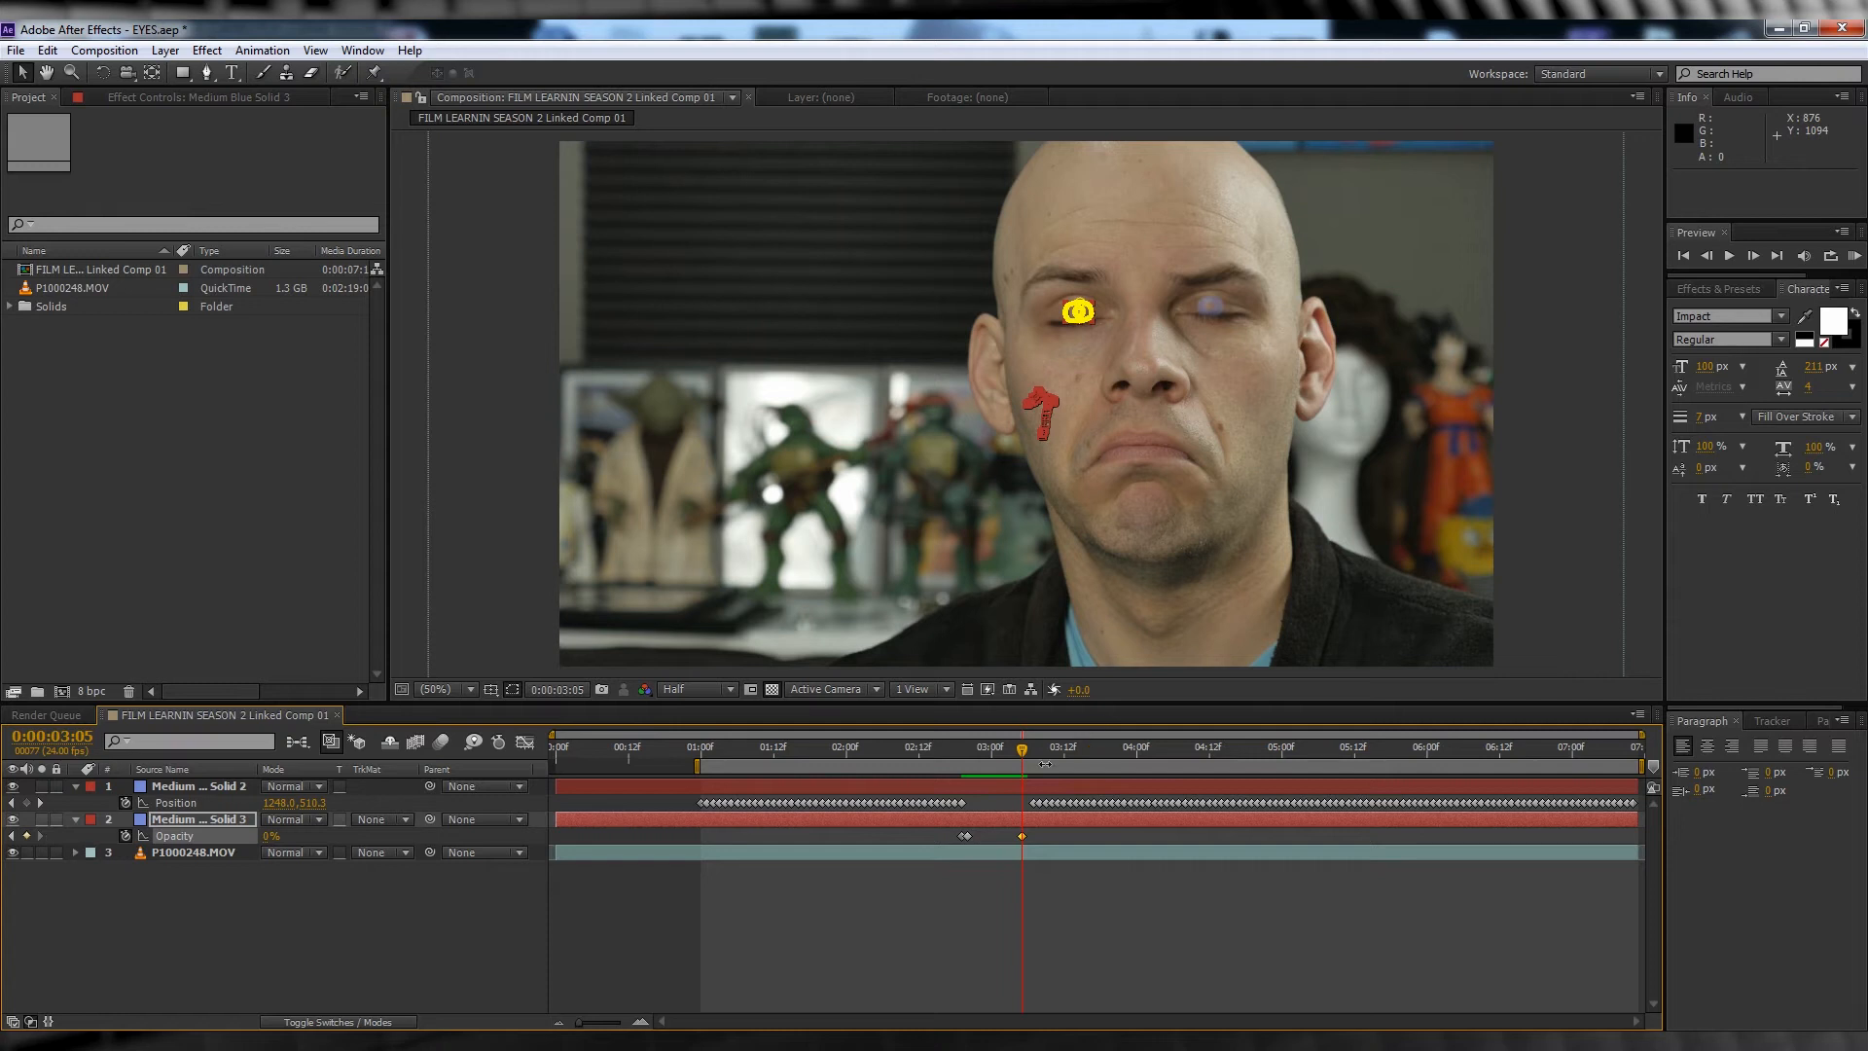
pyautogui.moveTo(1027, 757); pyautogui.dragTo(1032, 759)
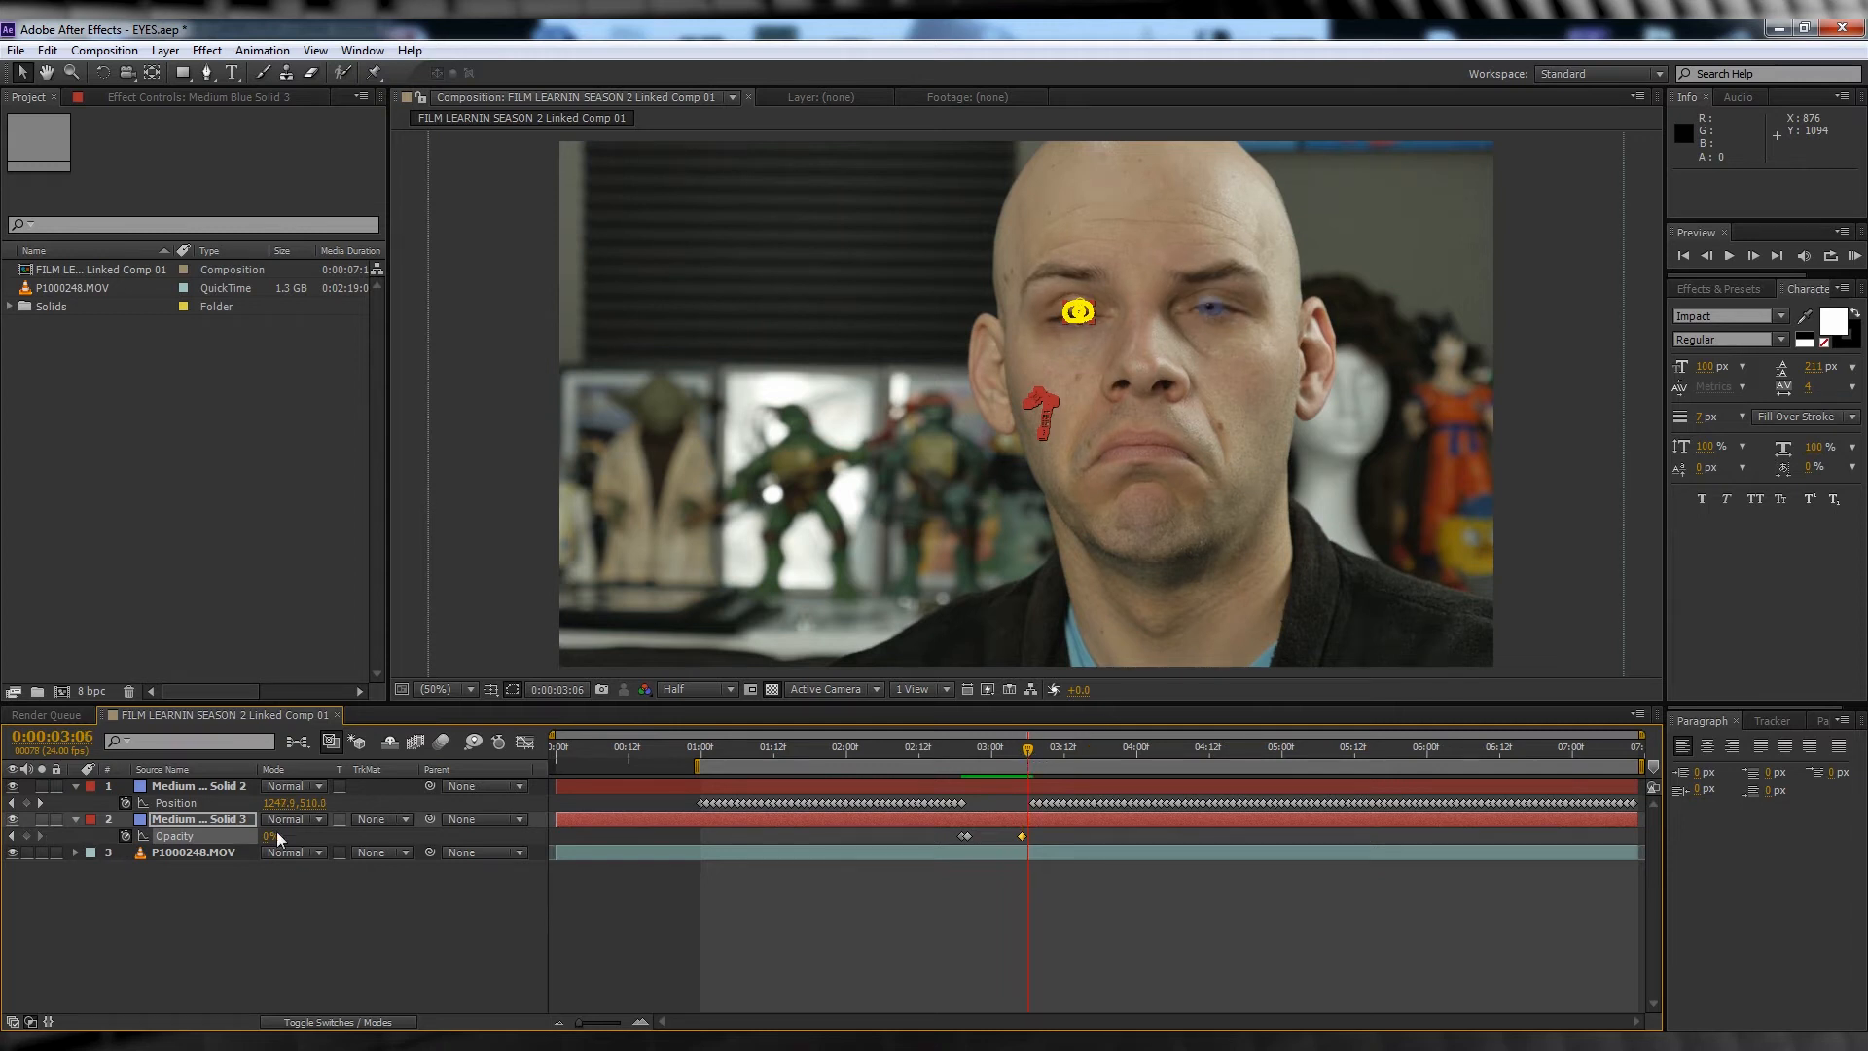
pyautogui.click(489, 943)
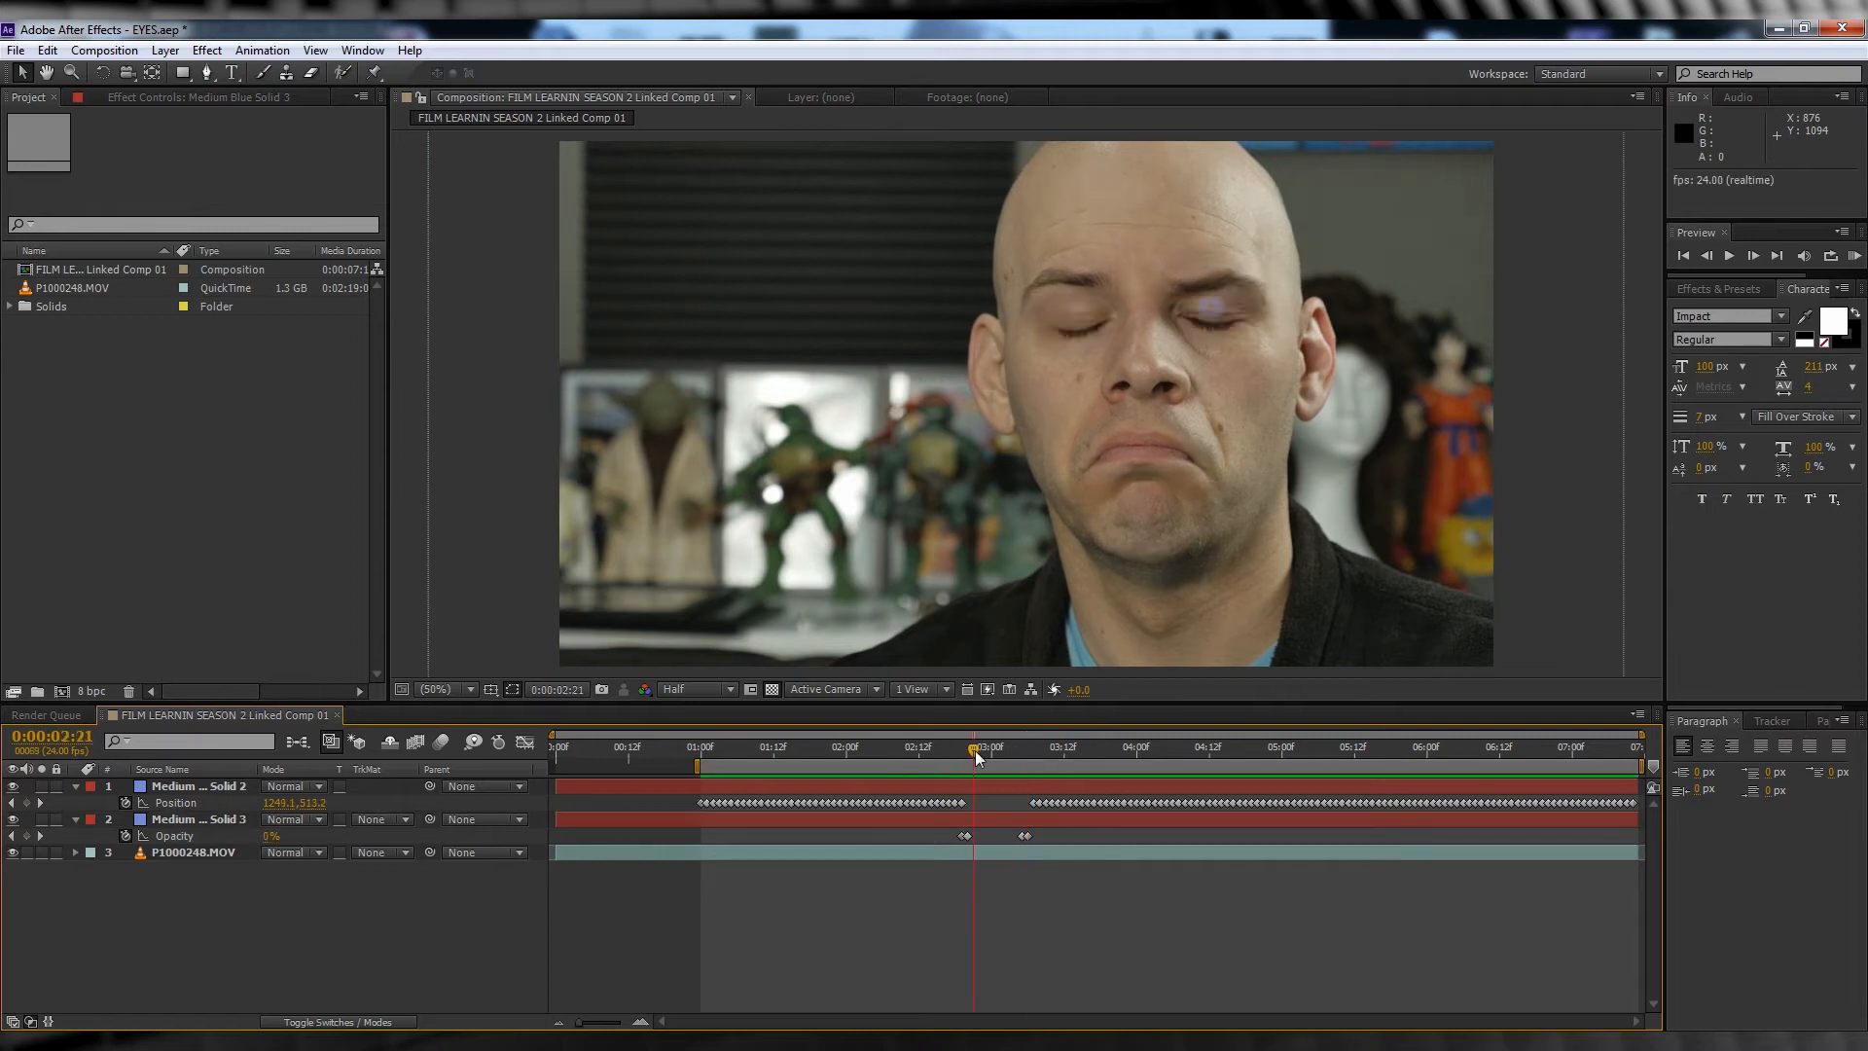
# Give Medium Blue Solid 2 the same blink opacity keyframes between 35% and 0%, and preview the result.
pyautogui.click(176, 788)
pyautogui.press('t')
pyautogui.moveTo(961, 757); pyautogui.dragTo(967, 758)
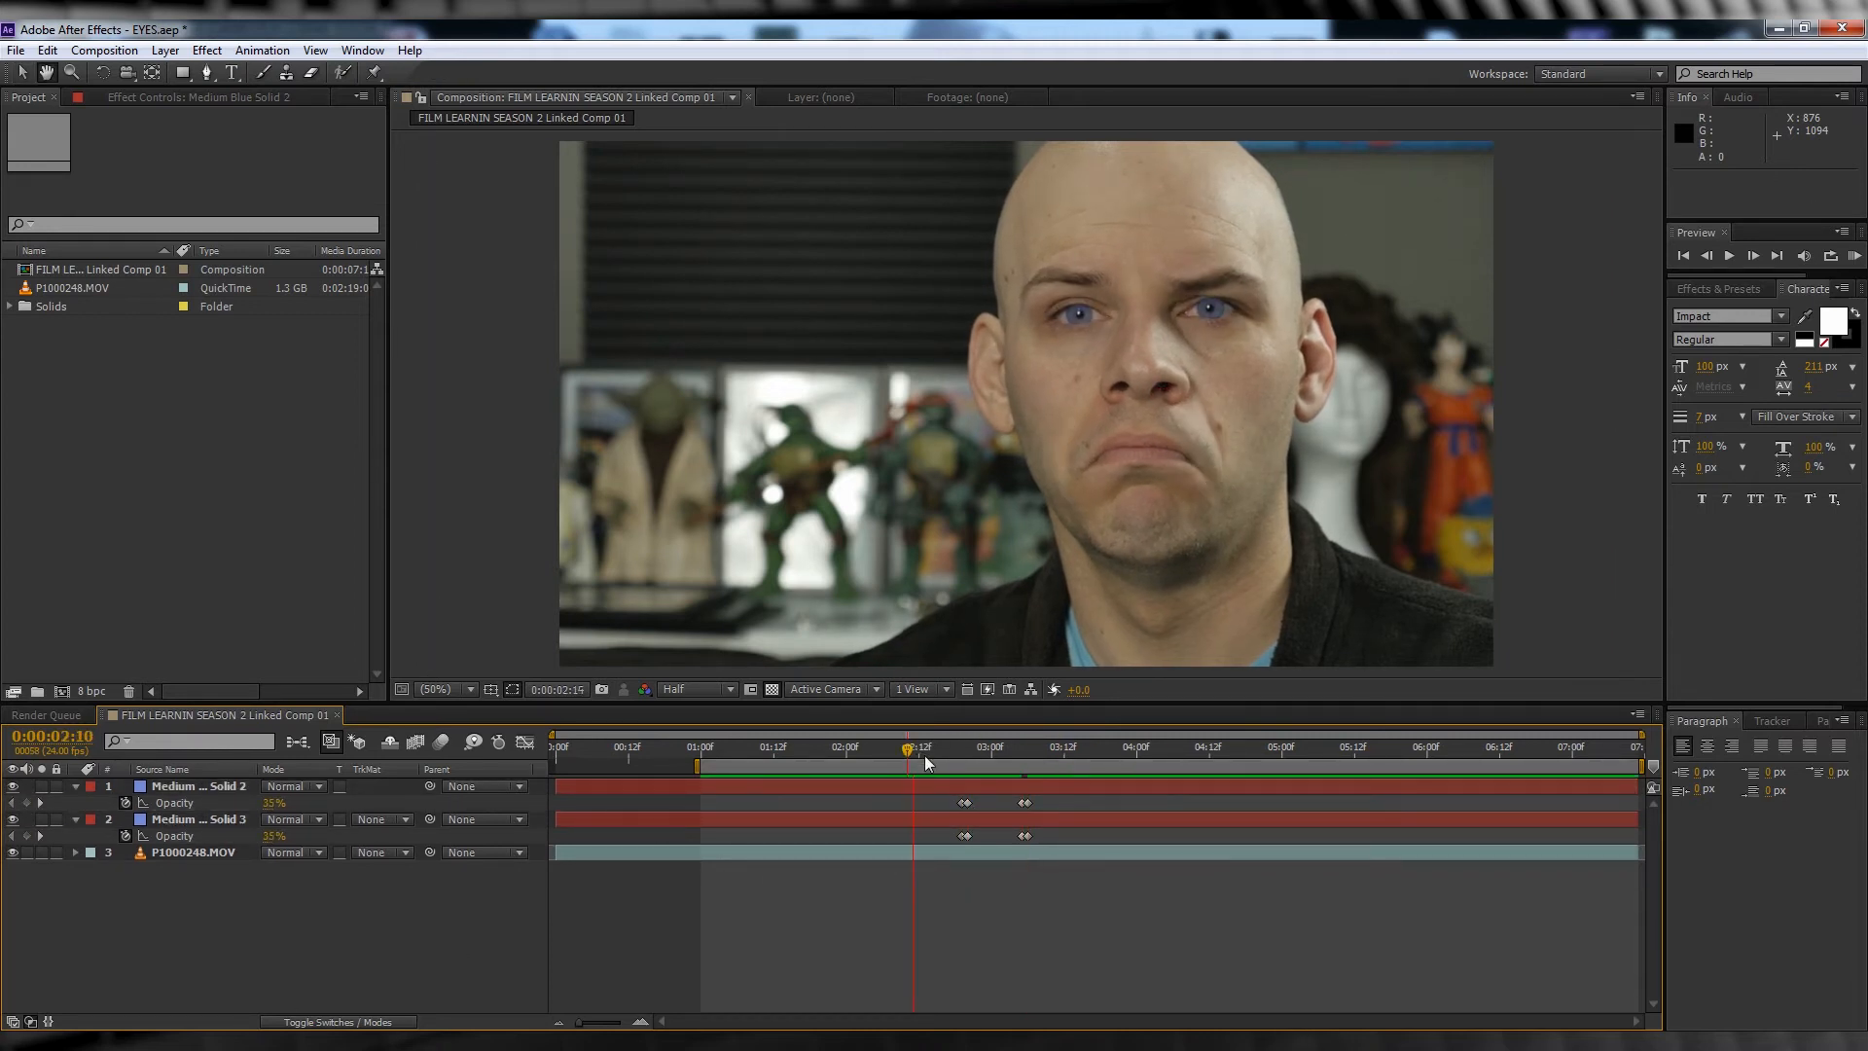
pyautogui.press('space')
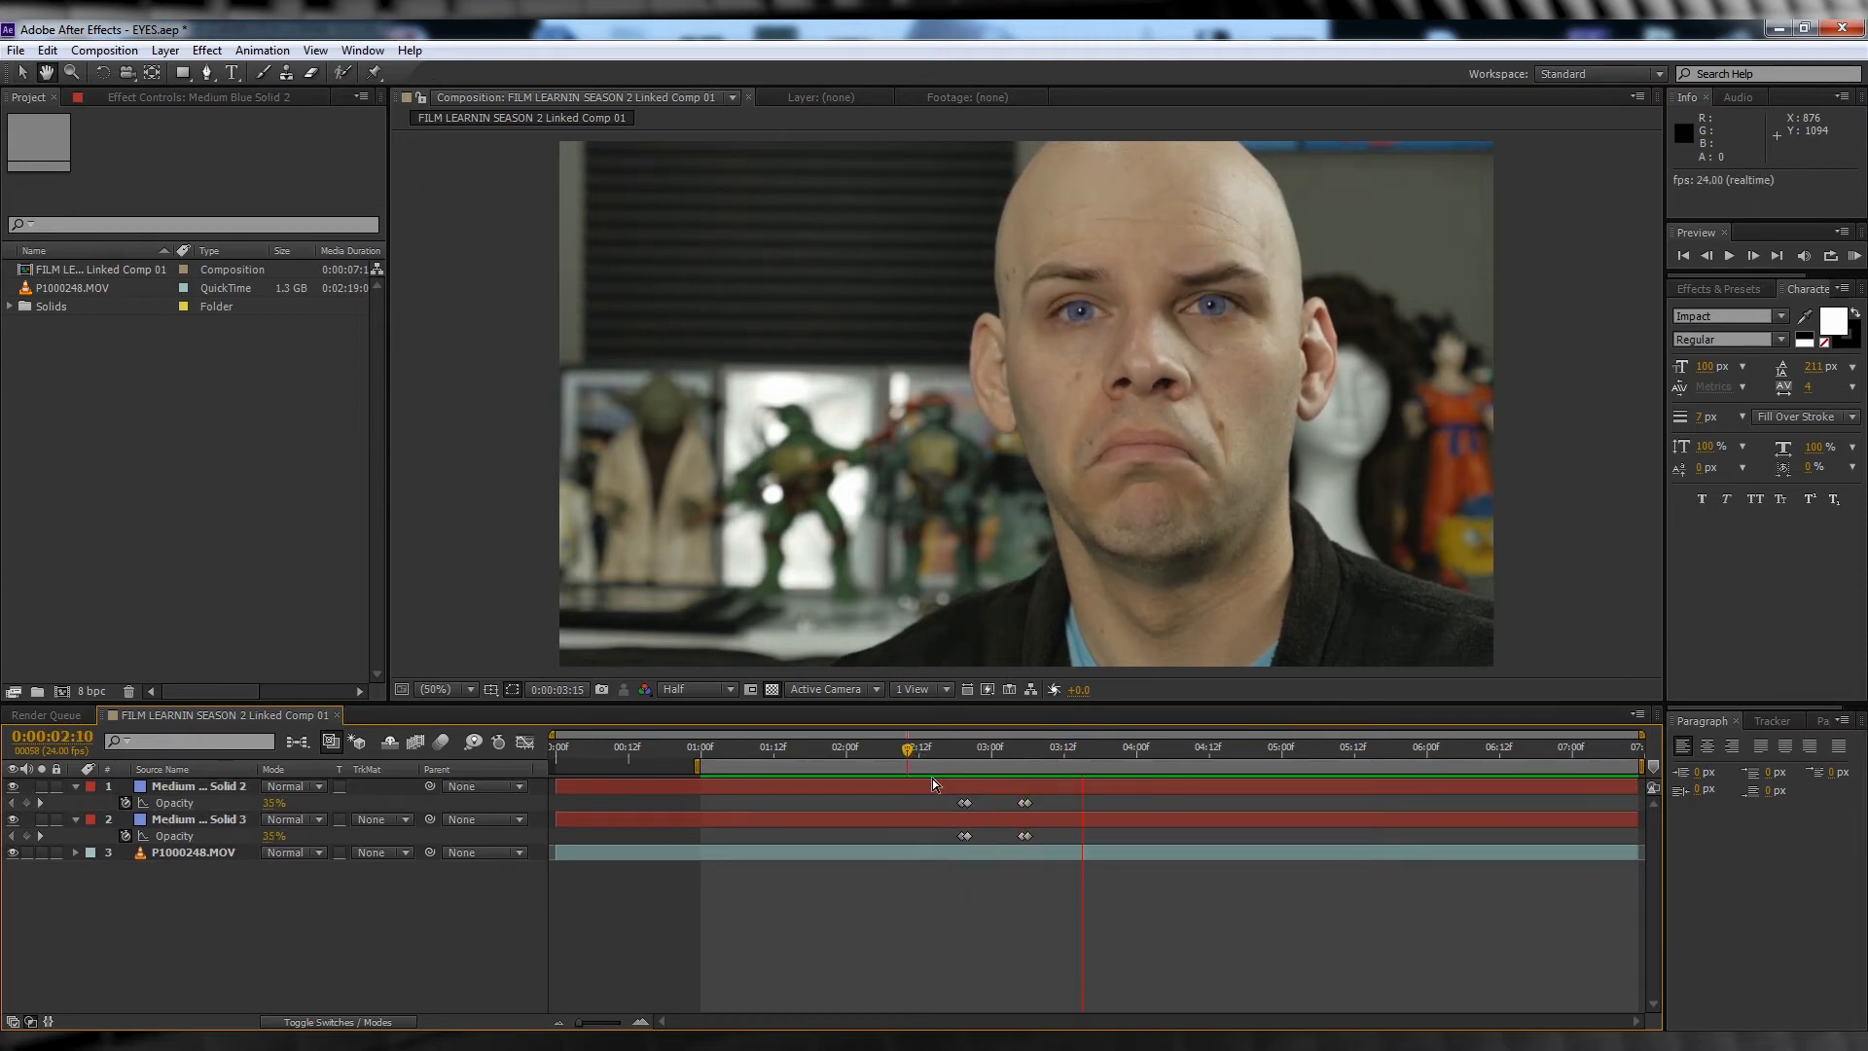
pyautogui.click(939, 757)
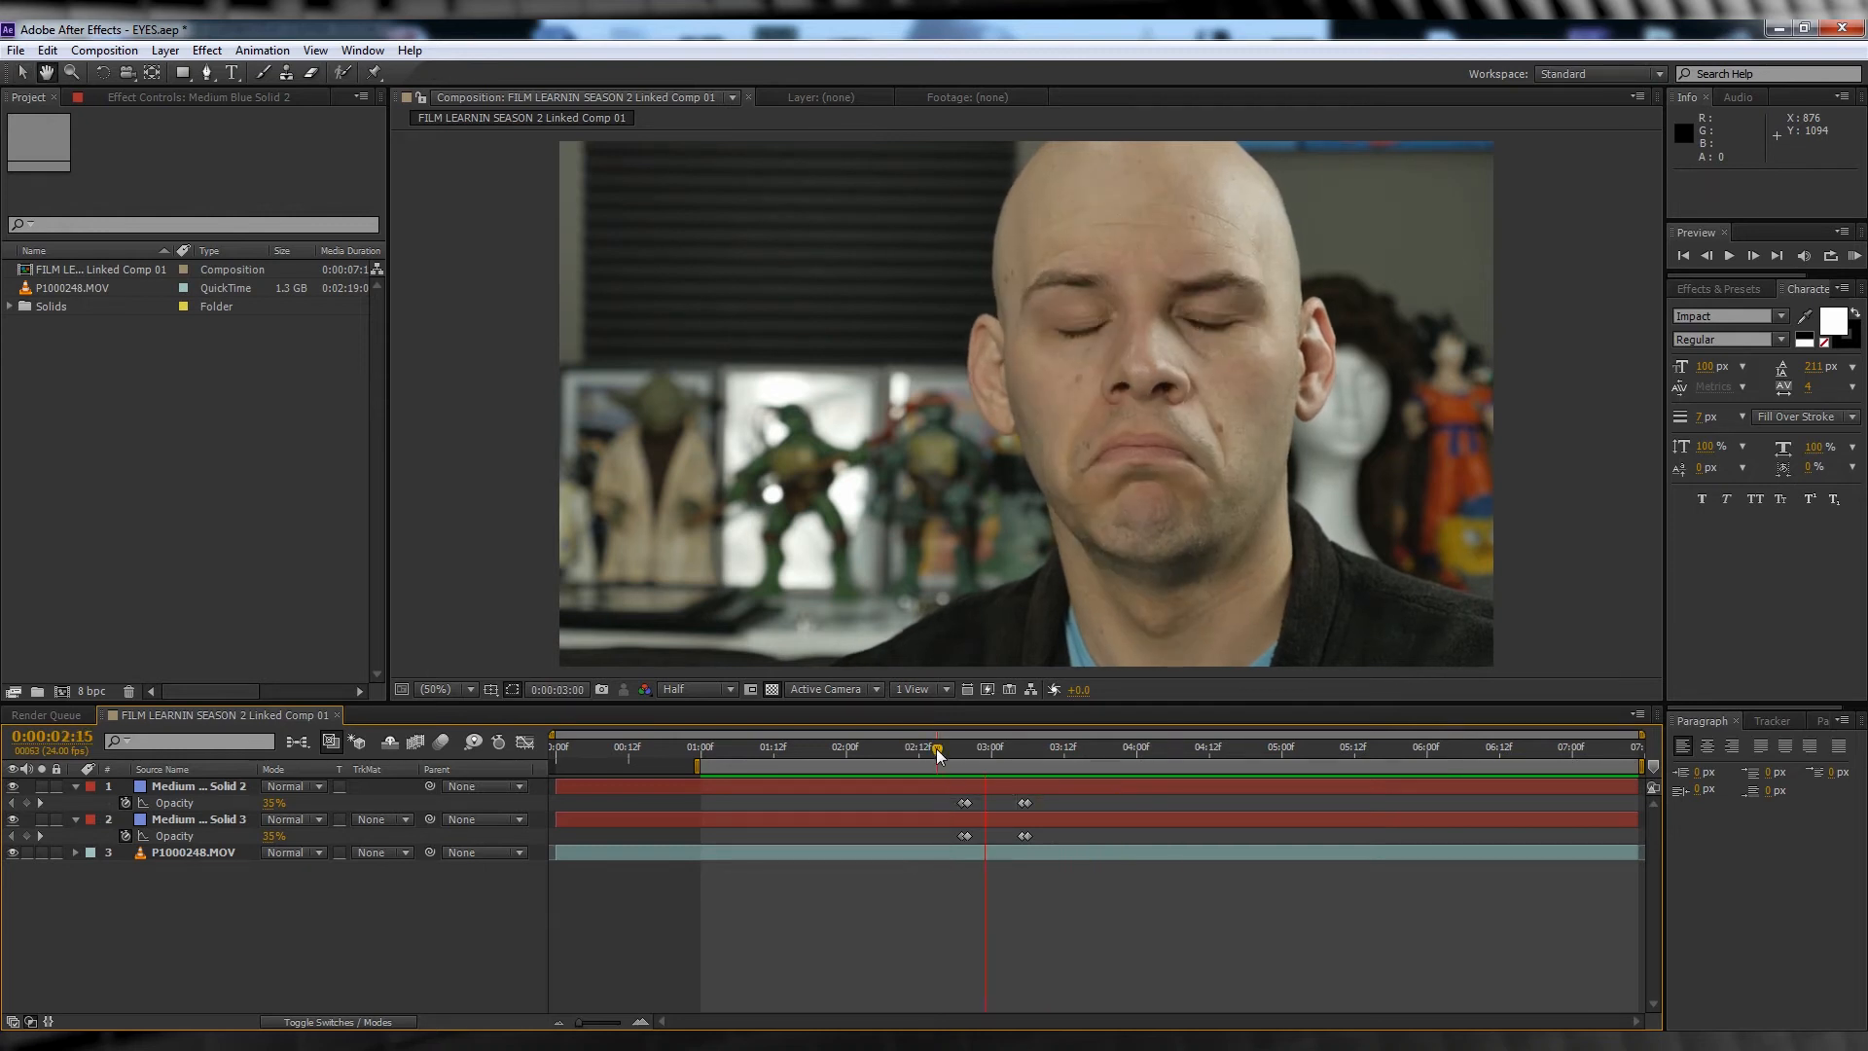
# Start keyframing the path of Mask 1 on Medium Blue Solid 2 at 0:00:03:06.
pyautogui.moveTo(939, 757); pyautogui.dragTo(1031, 754)
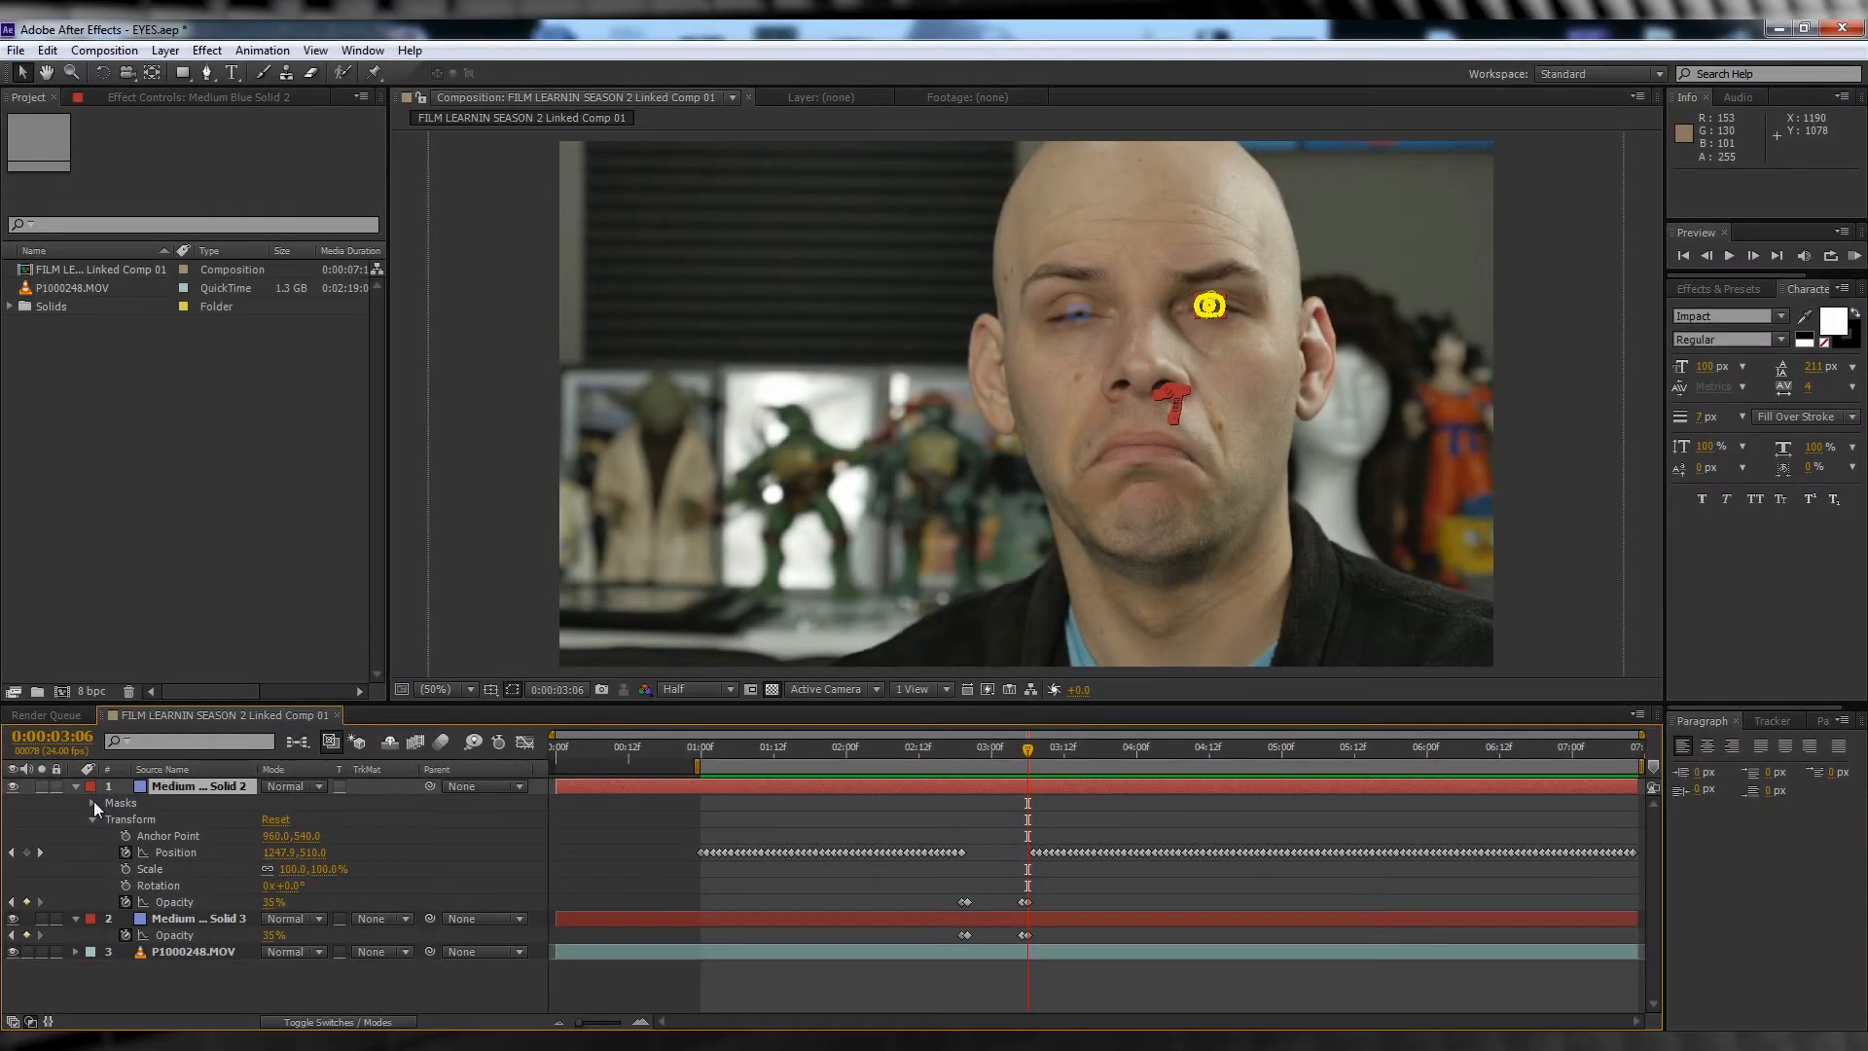
pyautogui.click(93, 802)
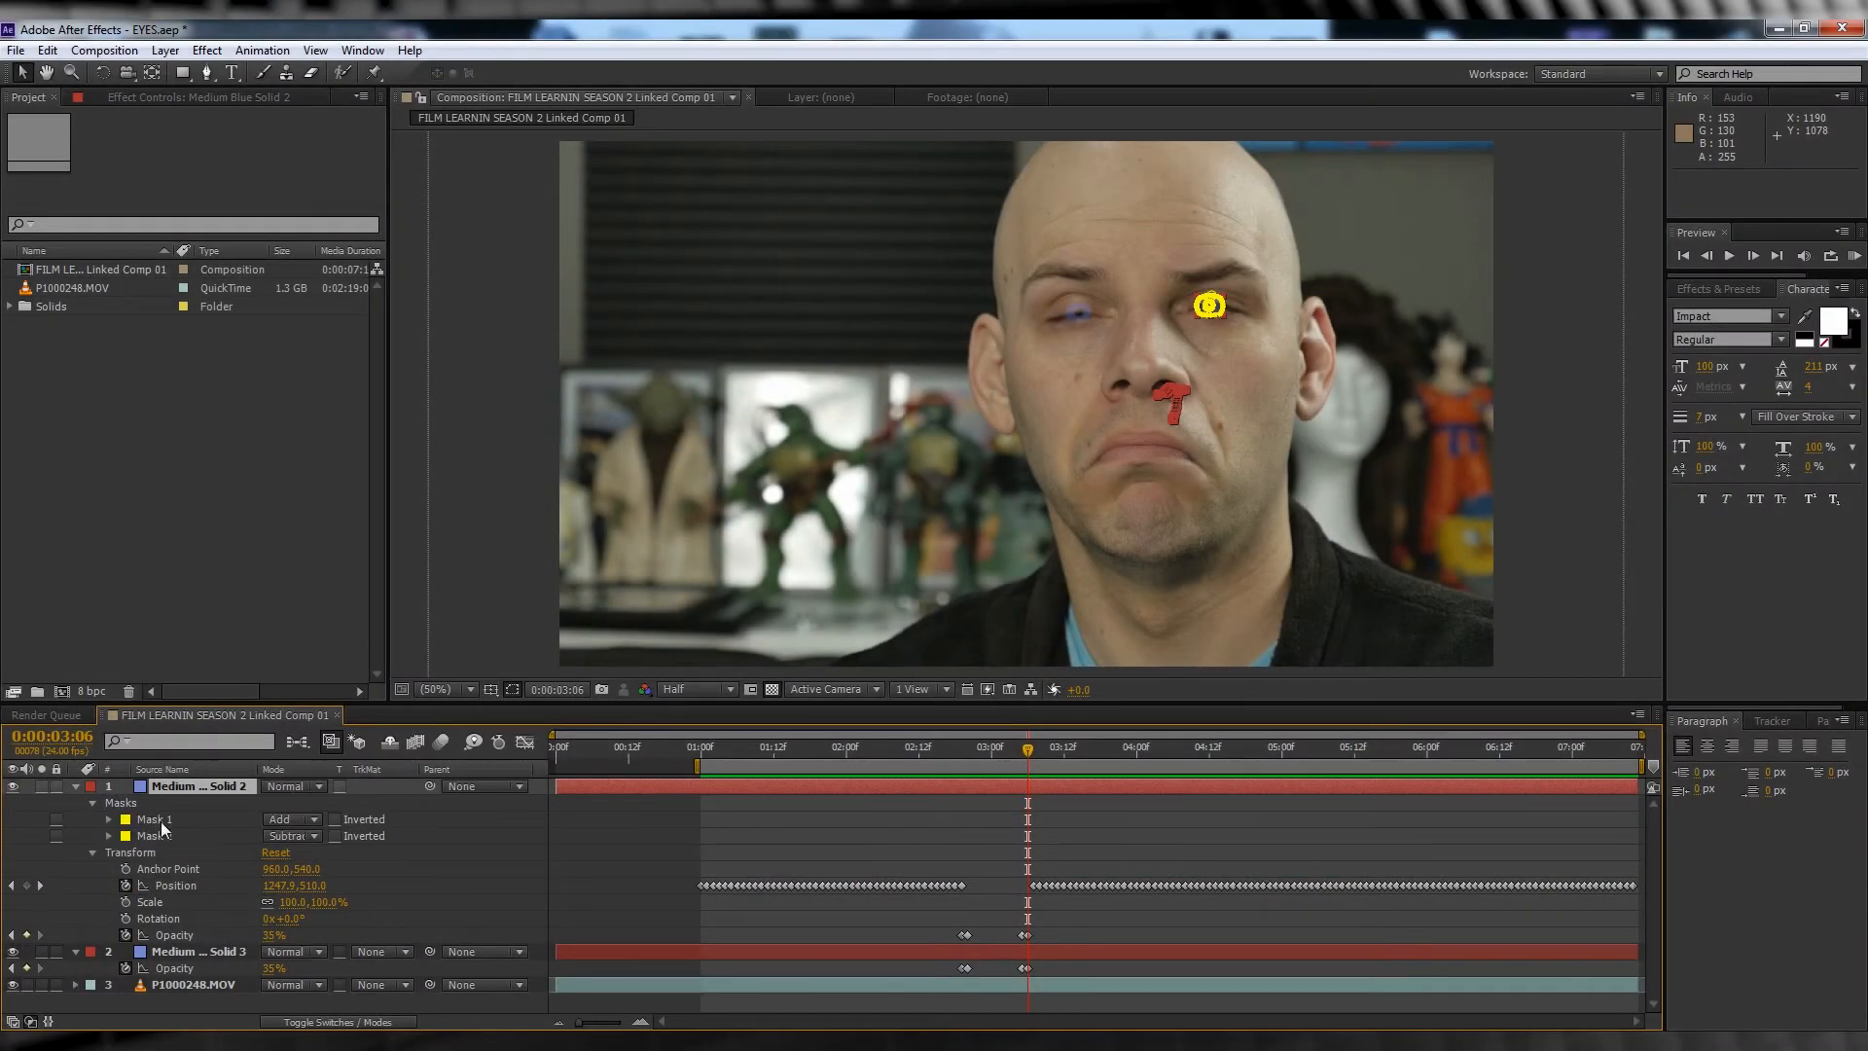
pyautogui.click(109, 819)
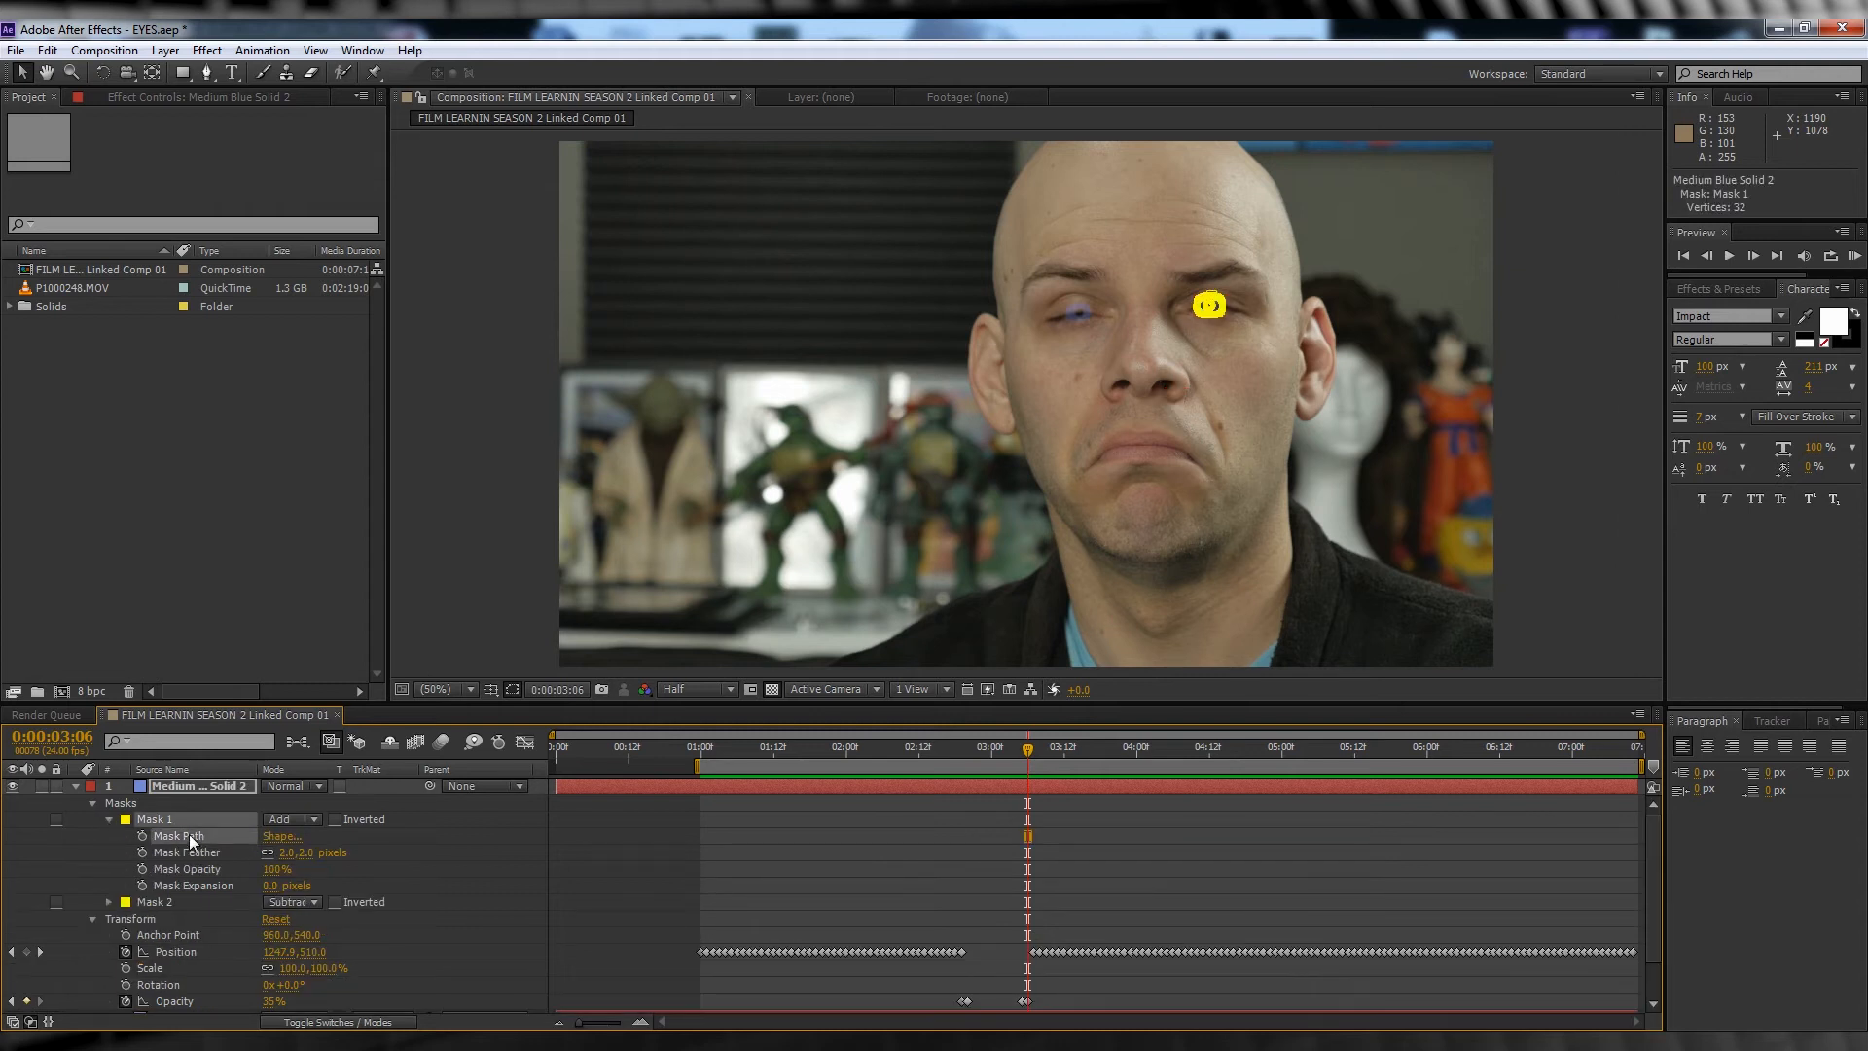
pyautogui.click(141, 835)
pyautogui.press('.')
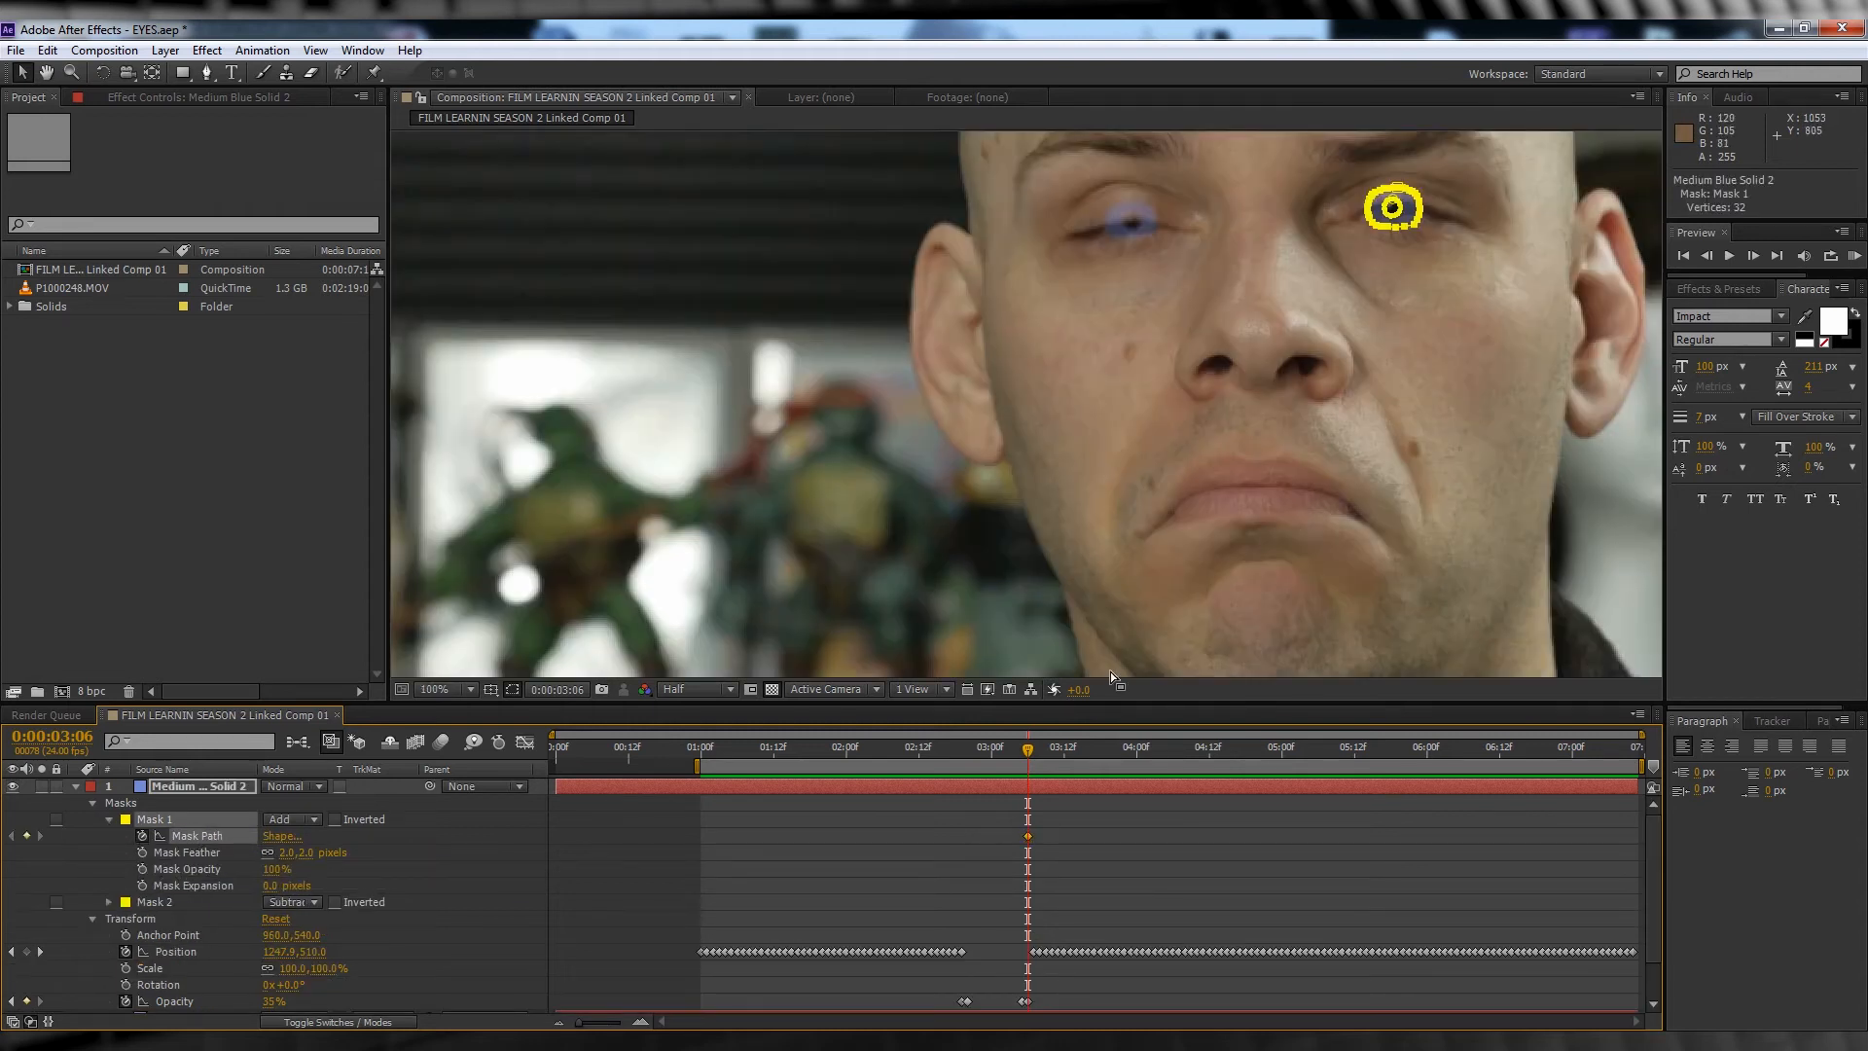
# Squash the Mask 1 path of Medium Blue Solid 2 from above to about 96% height at 0:00:03:08 to fit the upper eyelid.
pyautogui.moveTo(1027, 756); pyautogui.dragTo(1027, 751)
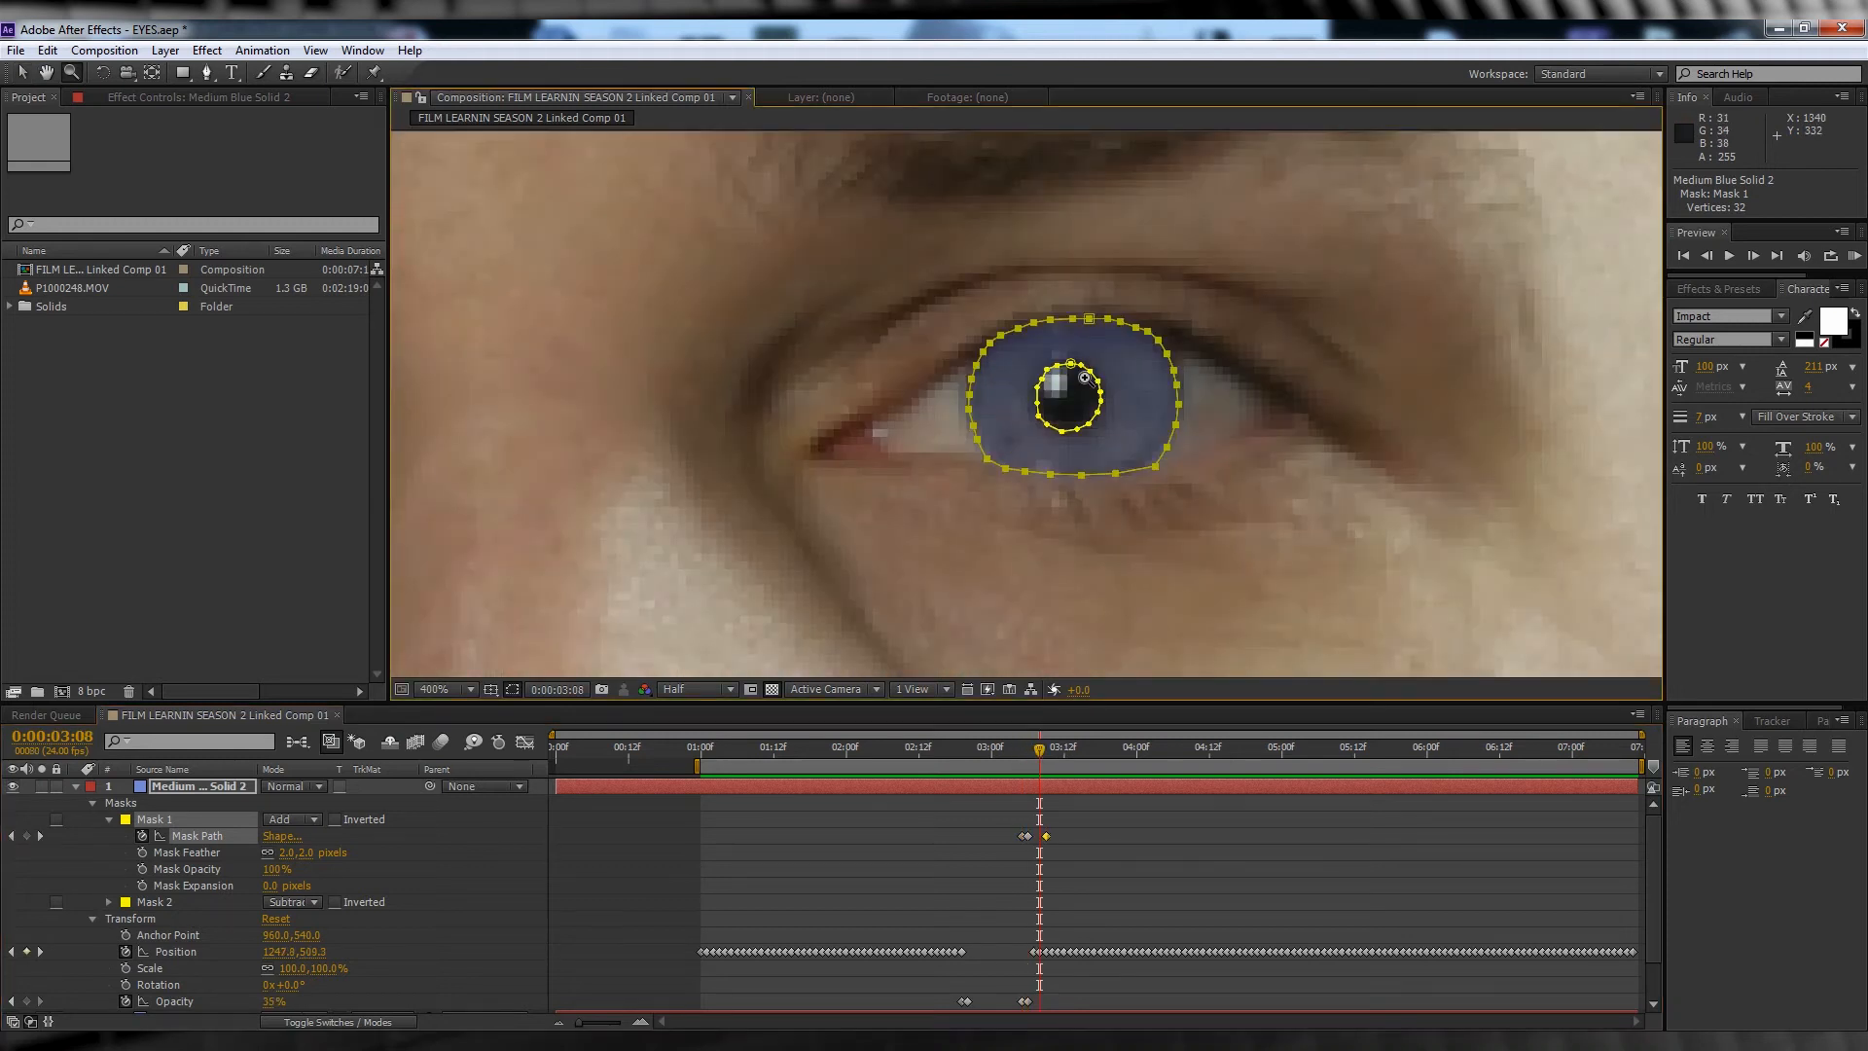
pyautogui.click(1088, 377)
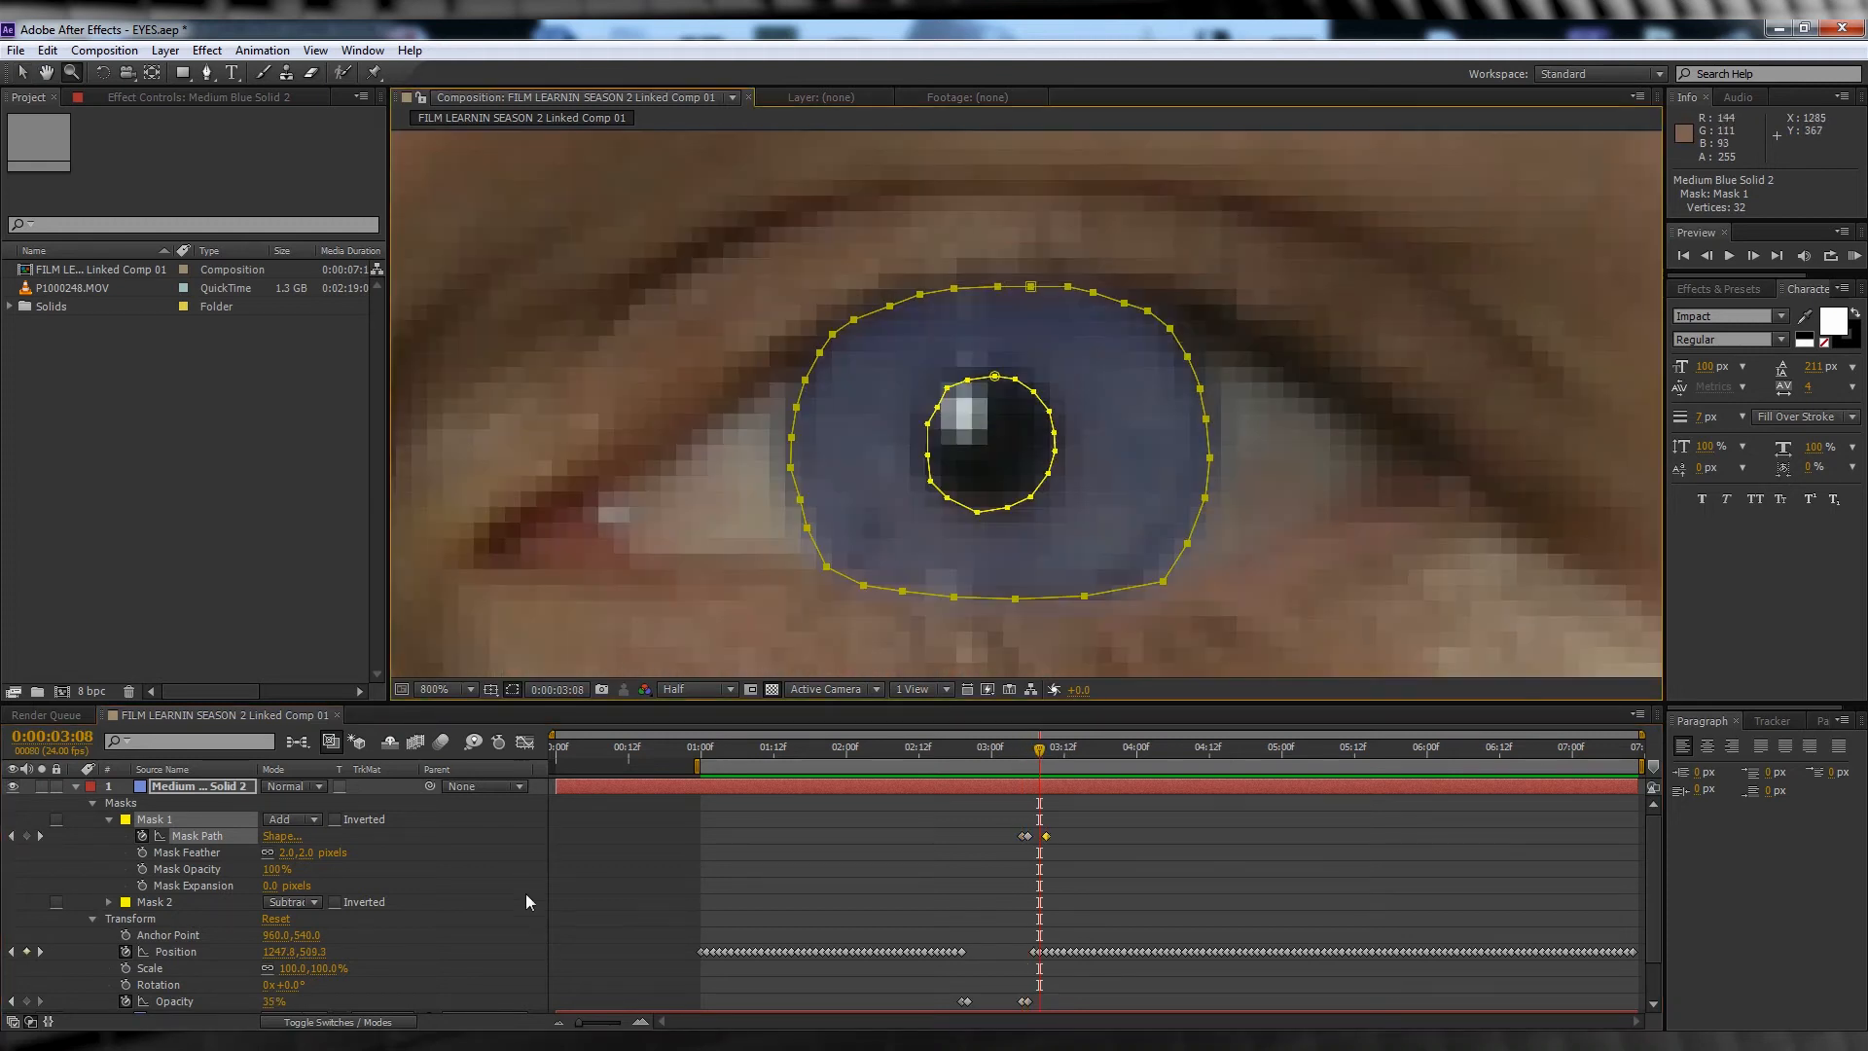
pyautogui.click(663, 897)
pyautogui.click(175, 820)
pyautogui.press('v')
pyautogui.doubleClick(1031, 288)
pyautogui.moveTo(1000, 287); pyautogui.dragTo(1000, 291)
pyautogui.scroll(-4, 1031, 330)
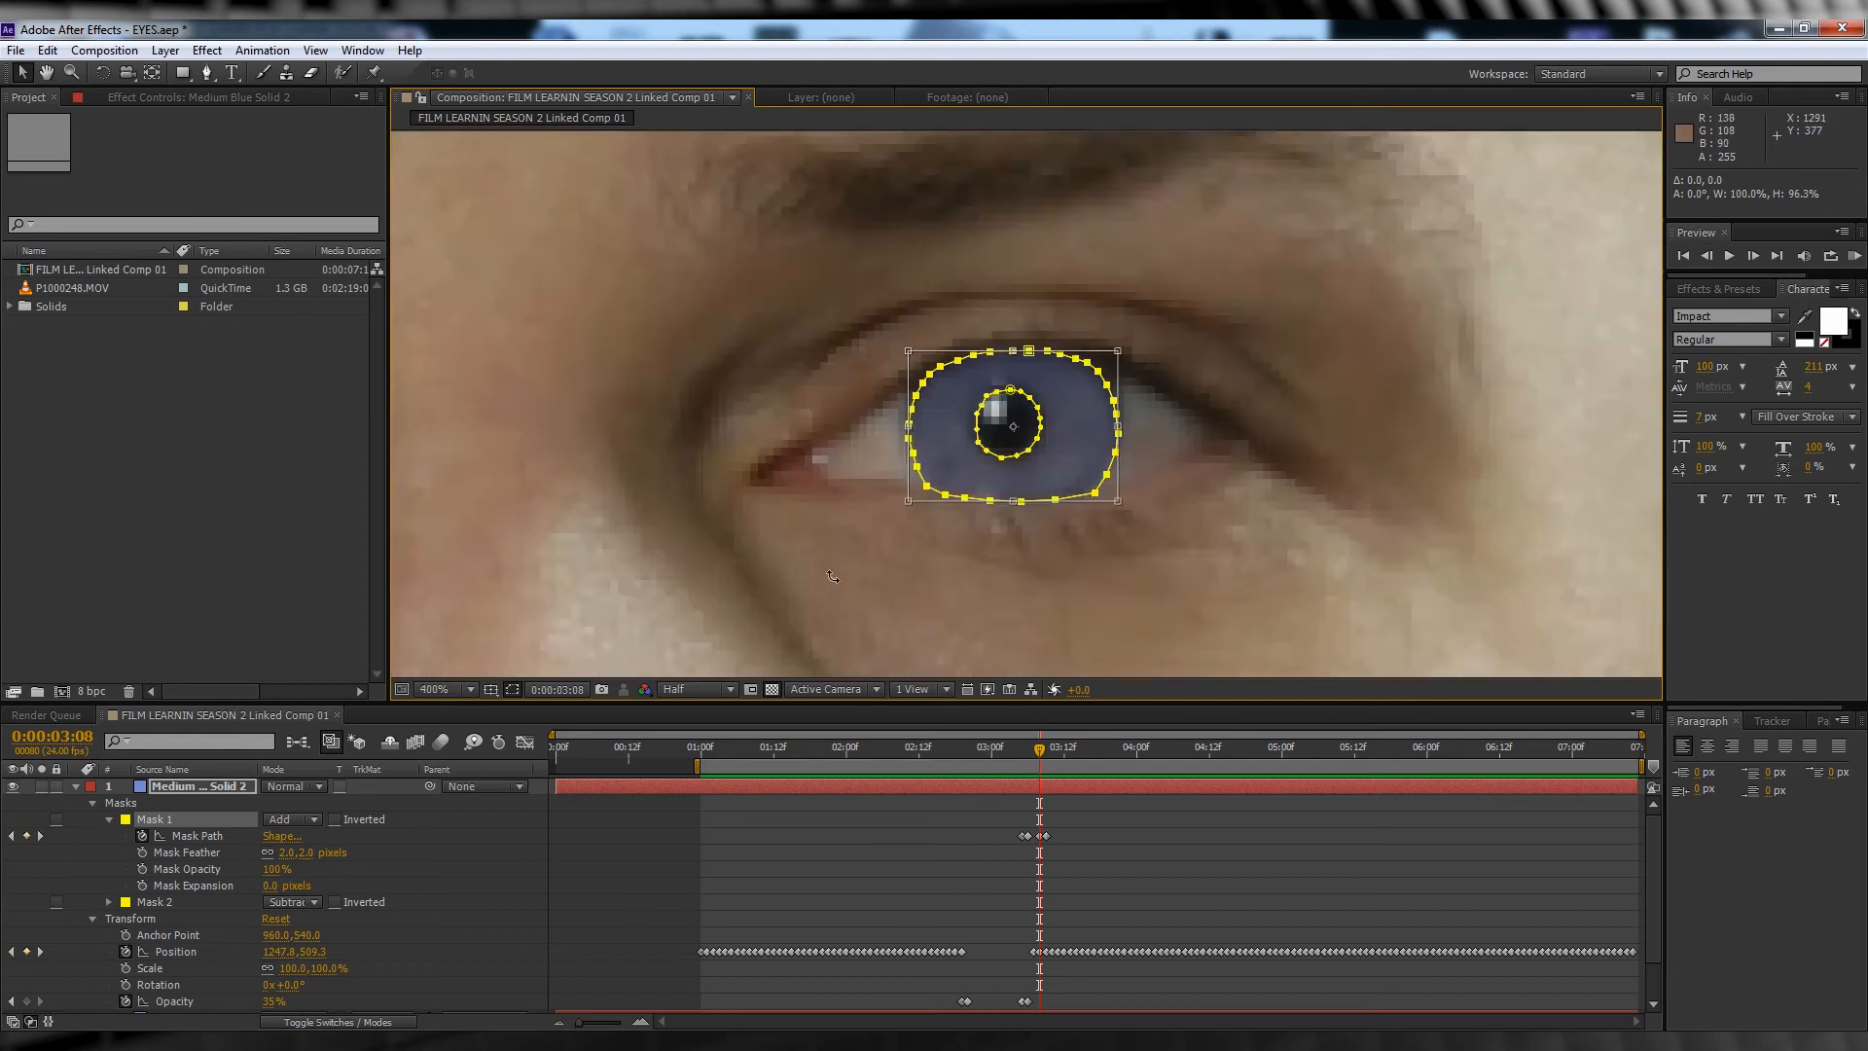
pyautogui.click(939, 861)
# Lower the upper edge of Mask 1 slightly at 0:00:03:07 to match the opening eyelid.
pyautogui.scroll(1, 1061, 603)
pyautogui.moveTo(1039, 757); pyautogui.dragTo(1033, 757)
pyautogui.scroll(2, 846, 580)
pyautogui.click(156, 819)
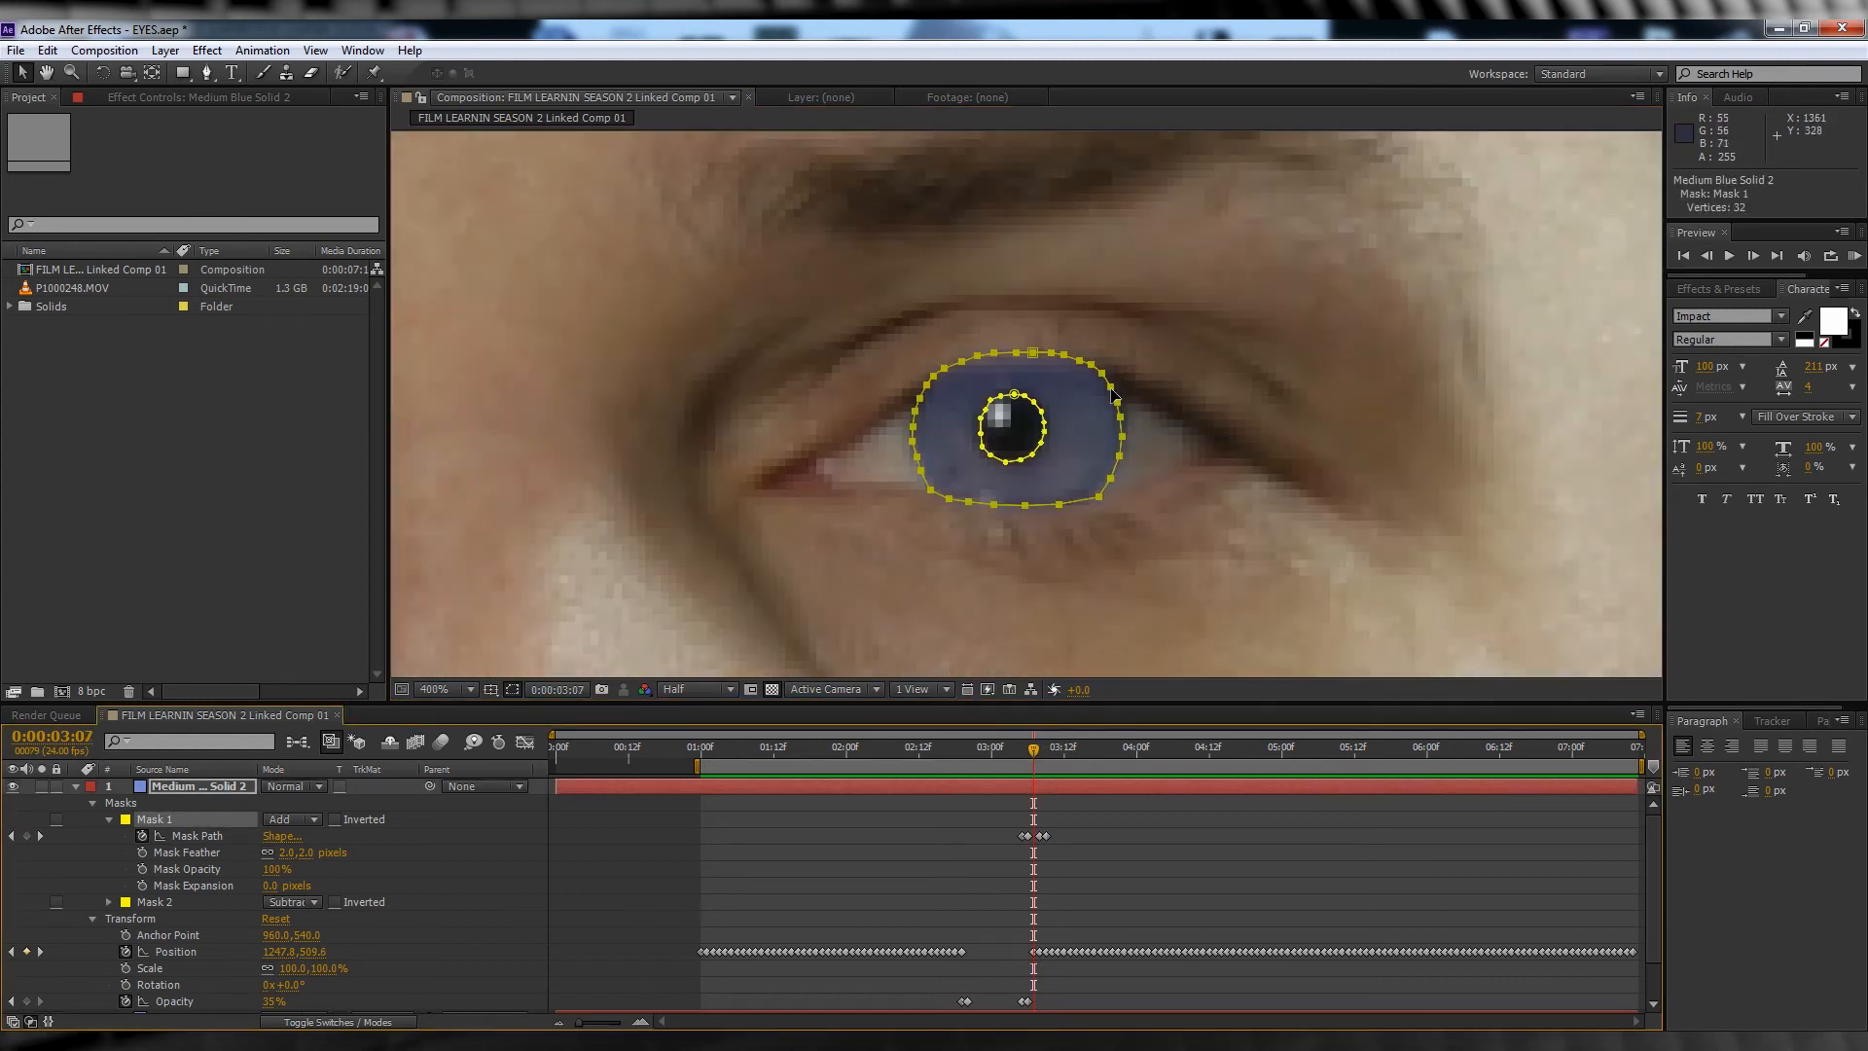
pyautogui.doubleClick(1116, 397)
pyautogui.moveTo(1017, 359); pyautogui.dragTo(1016, 364)
pyautogui.scroll(-3, 1060, 609)
# Squash Mask 1 downward at 0:00:03:06 until its upper edge sits near the half-closed eyelid.
pyautogui.press('pageup')
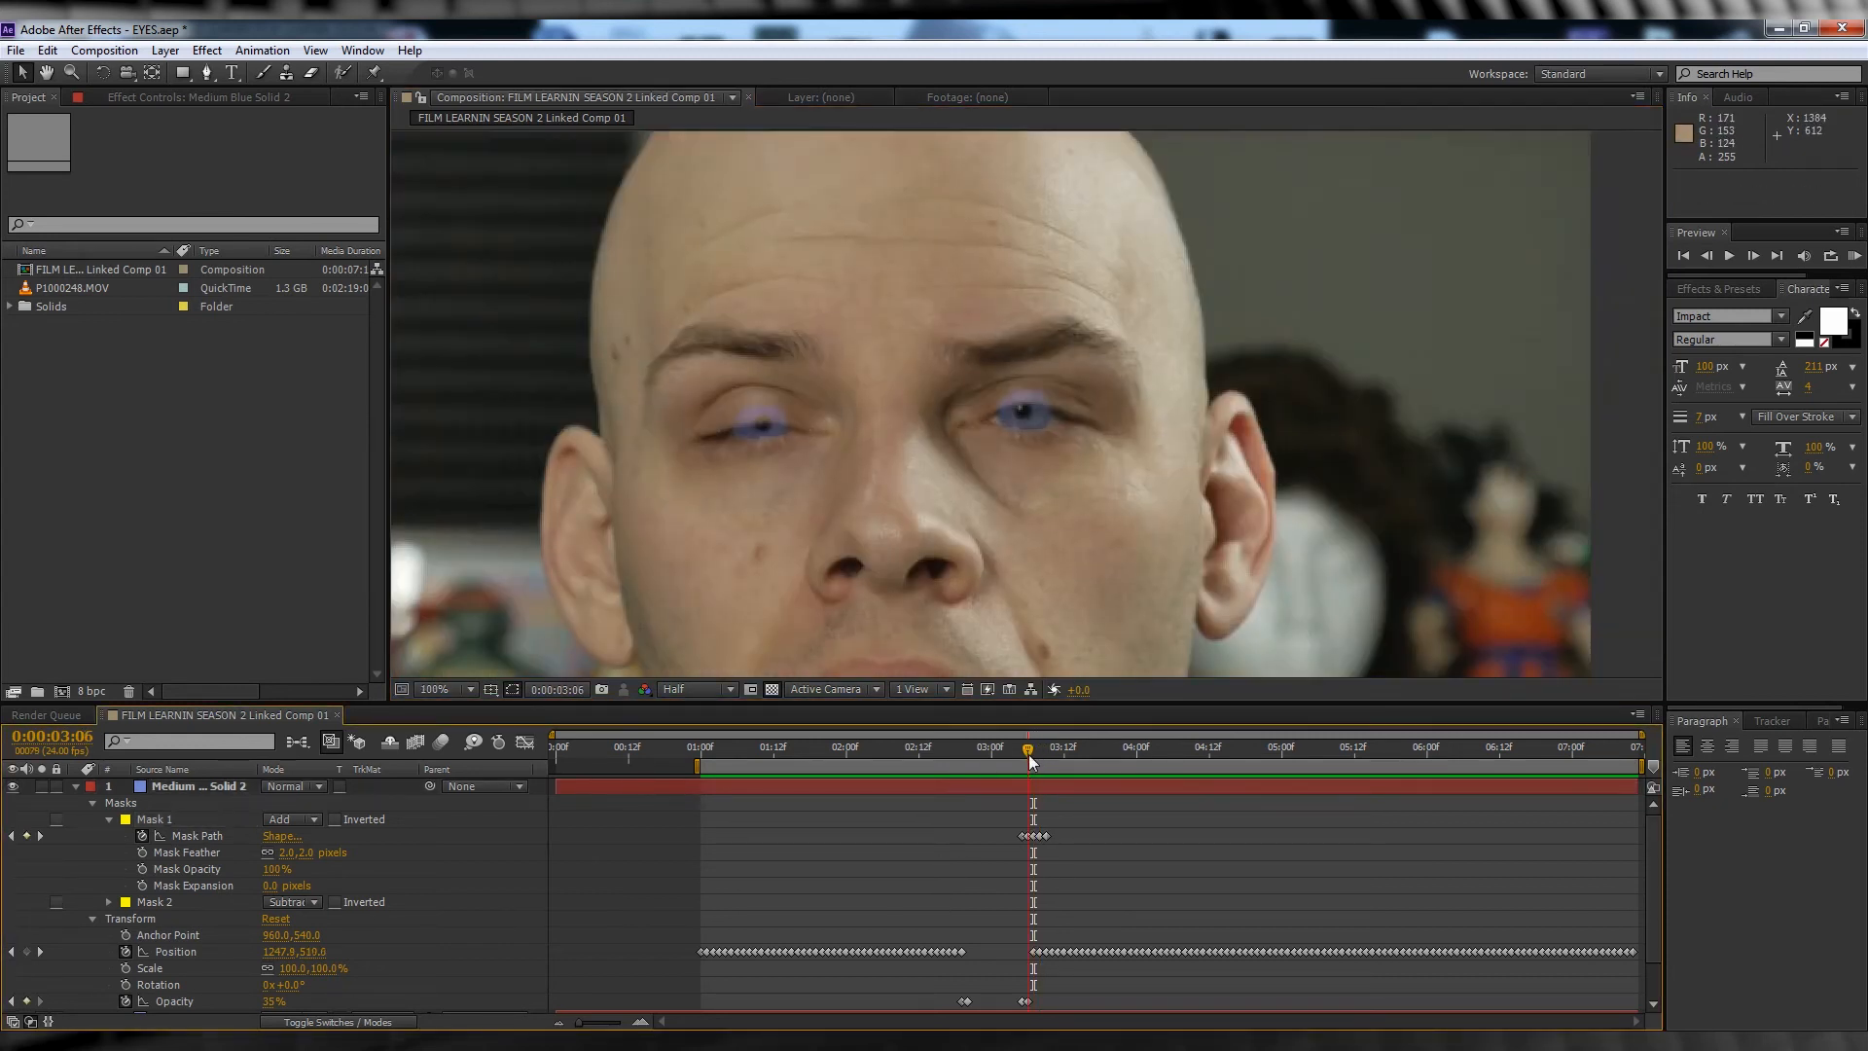
pyautogui.scroll(5, 1041, 379)
pyautogui.doubleClick(1028, 395)
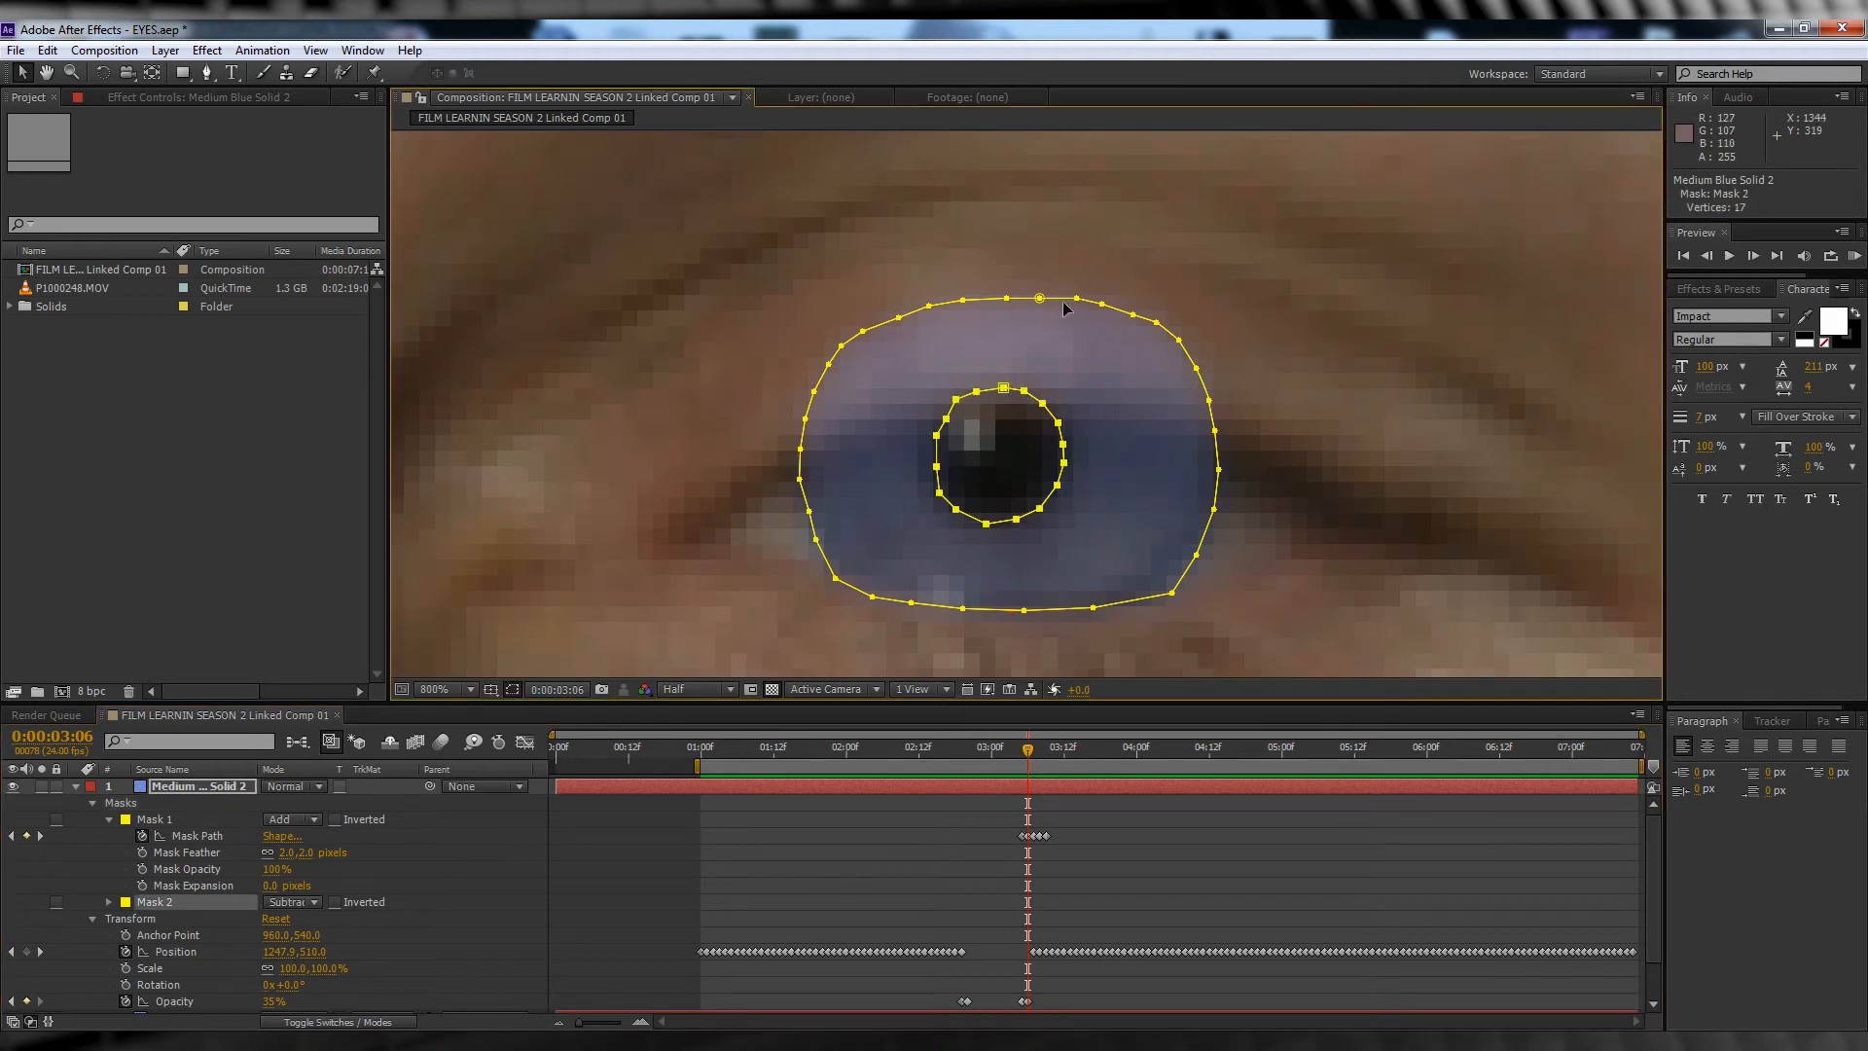
pyautogui.doubleClick(1063, 300)
pyautogui.moveTo(1009, 298); pyautogui.dragTo(1009, 384)
pyautogui.scroll(-1, 1012, 486)
pyautogui.click(1070, 875)
# Adjust individual points along Mask 1's upper edge at 0:00:03:06 to follow the eyelid line.
pyautogui.scroll(1, 1114, 427)
pyautogui.click(1114, 426)
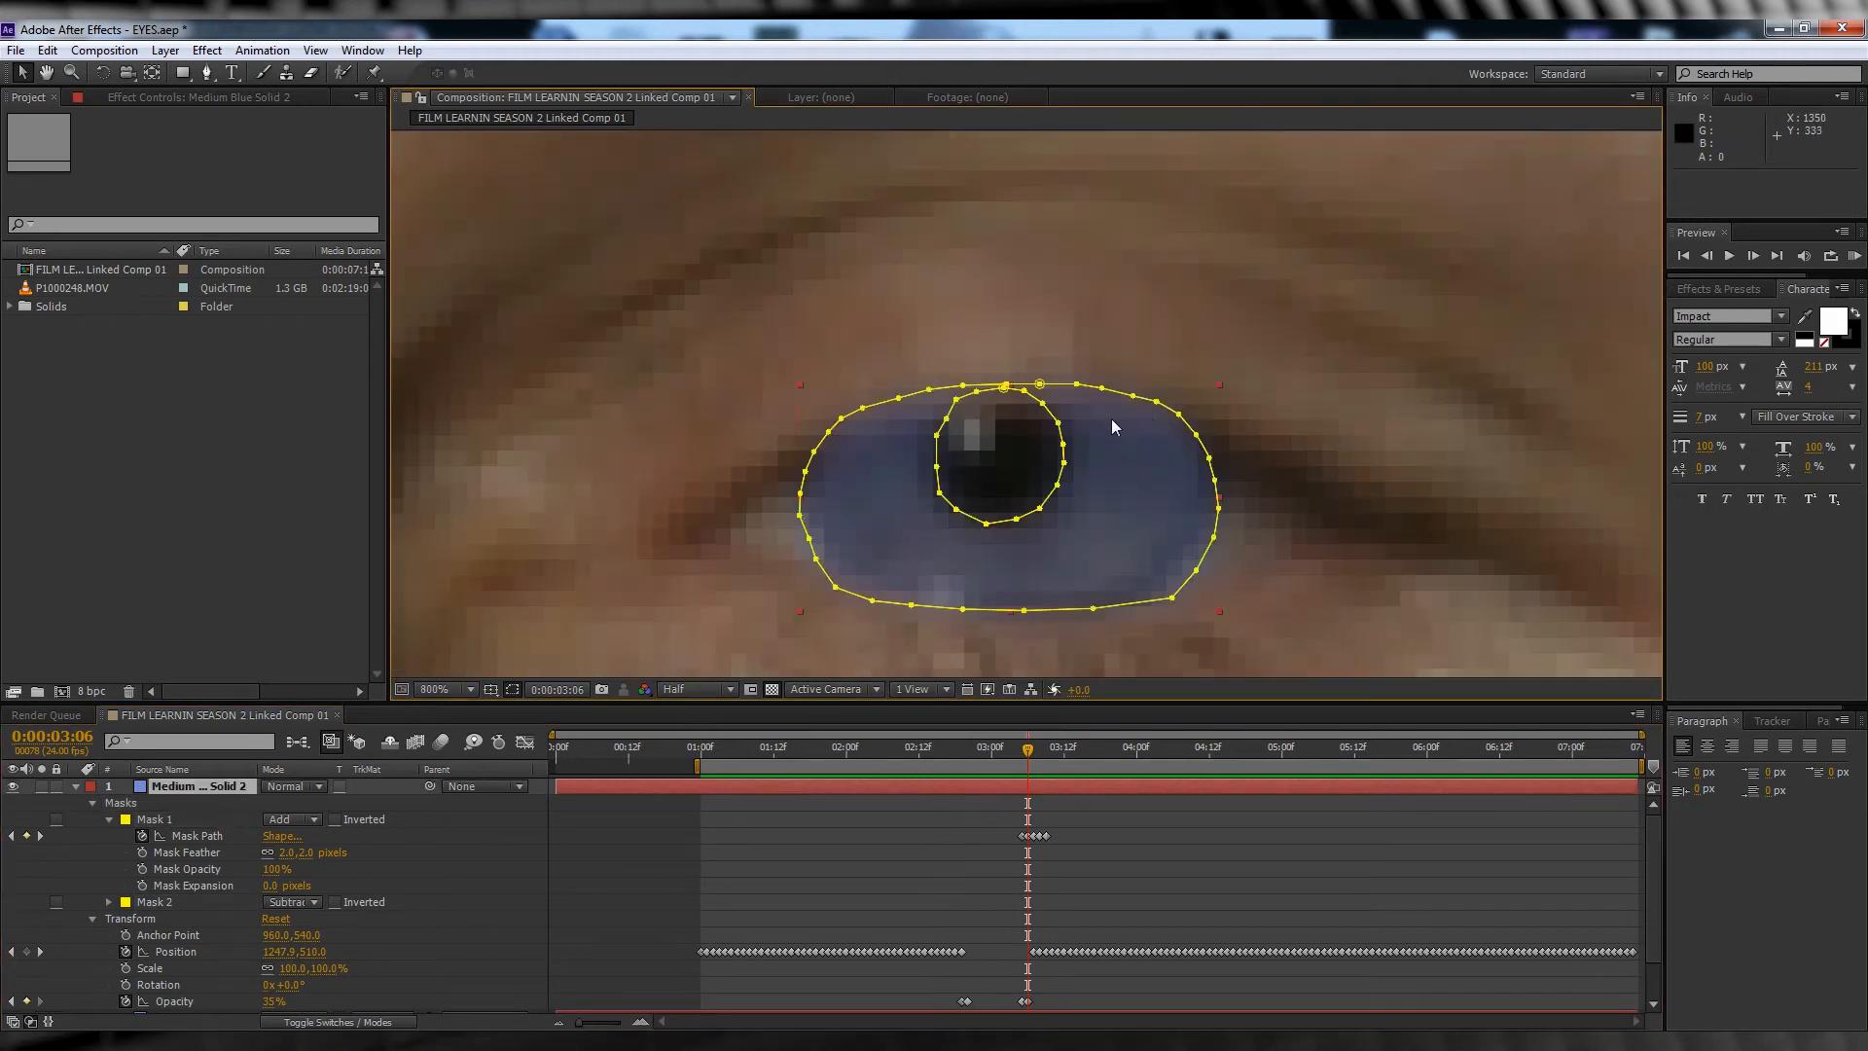
pyautogui.click(1156, 410)
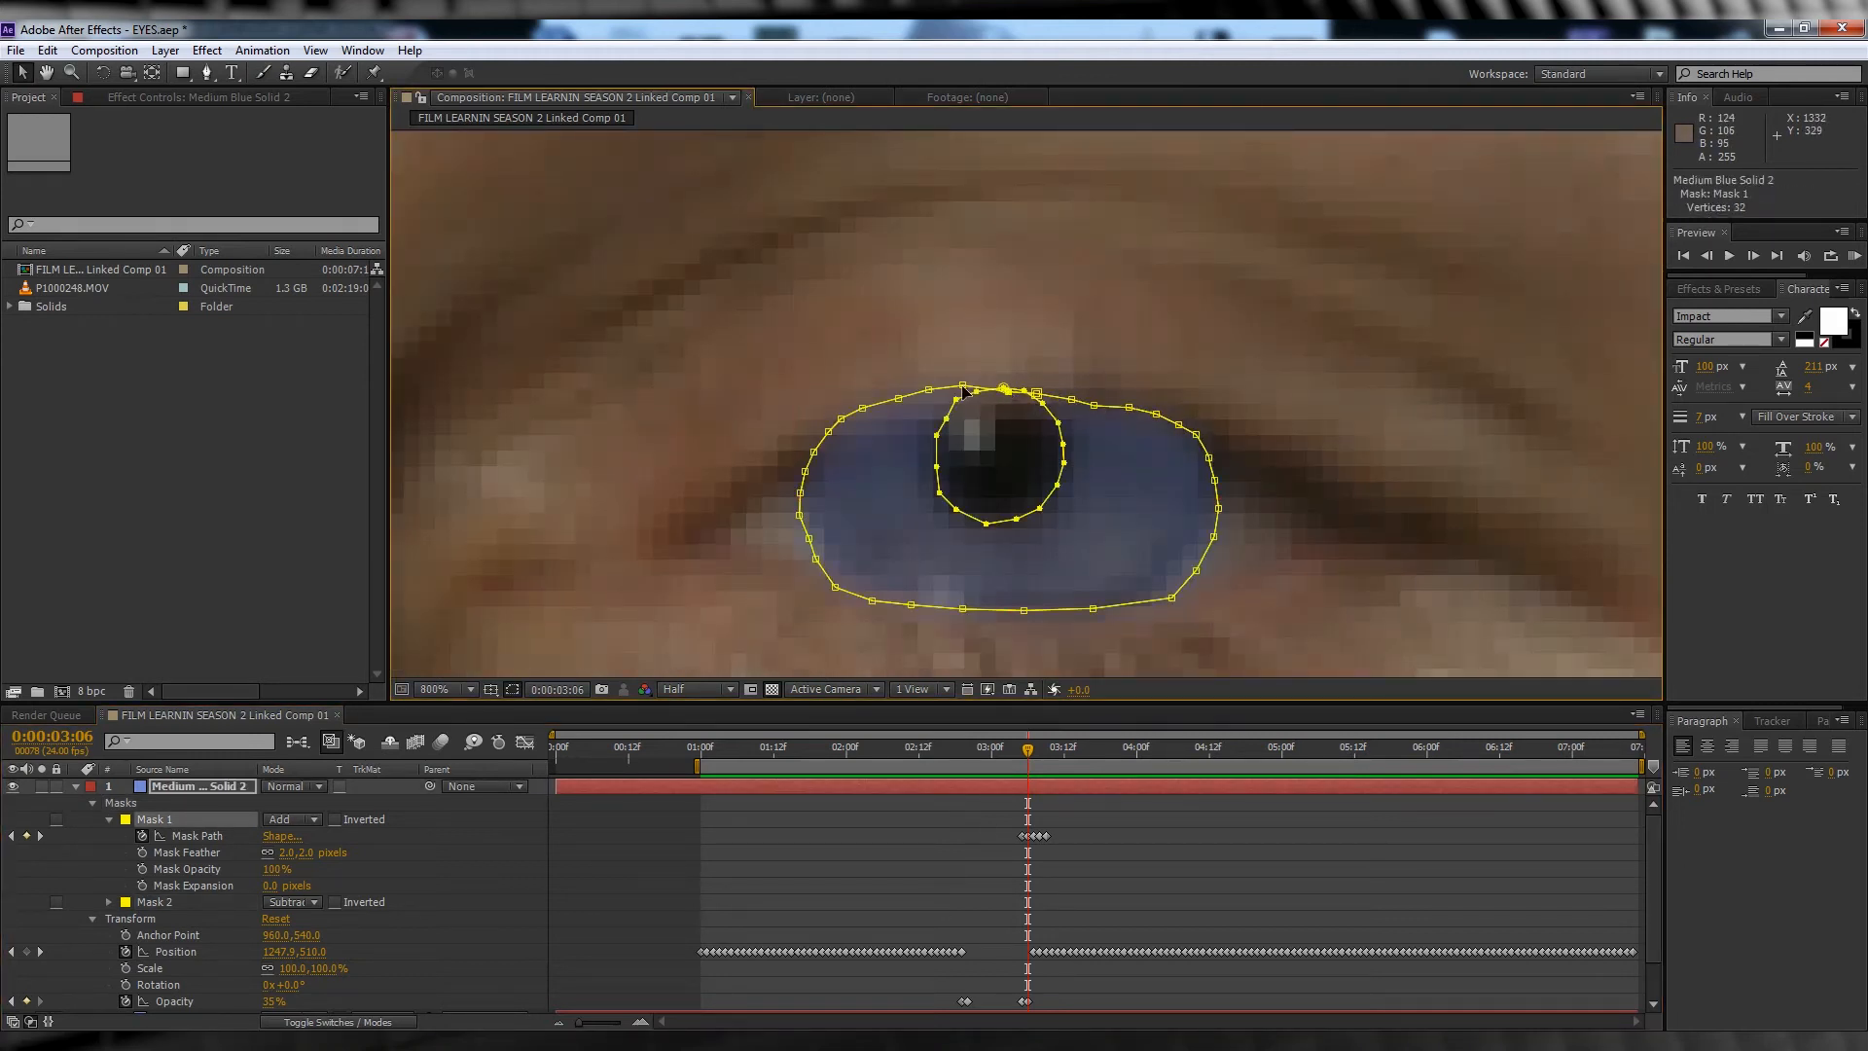
pyautogui.scroll(-3, 827, 443)
pyautogui.click(1091, 852)
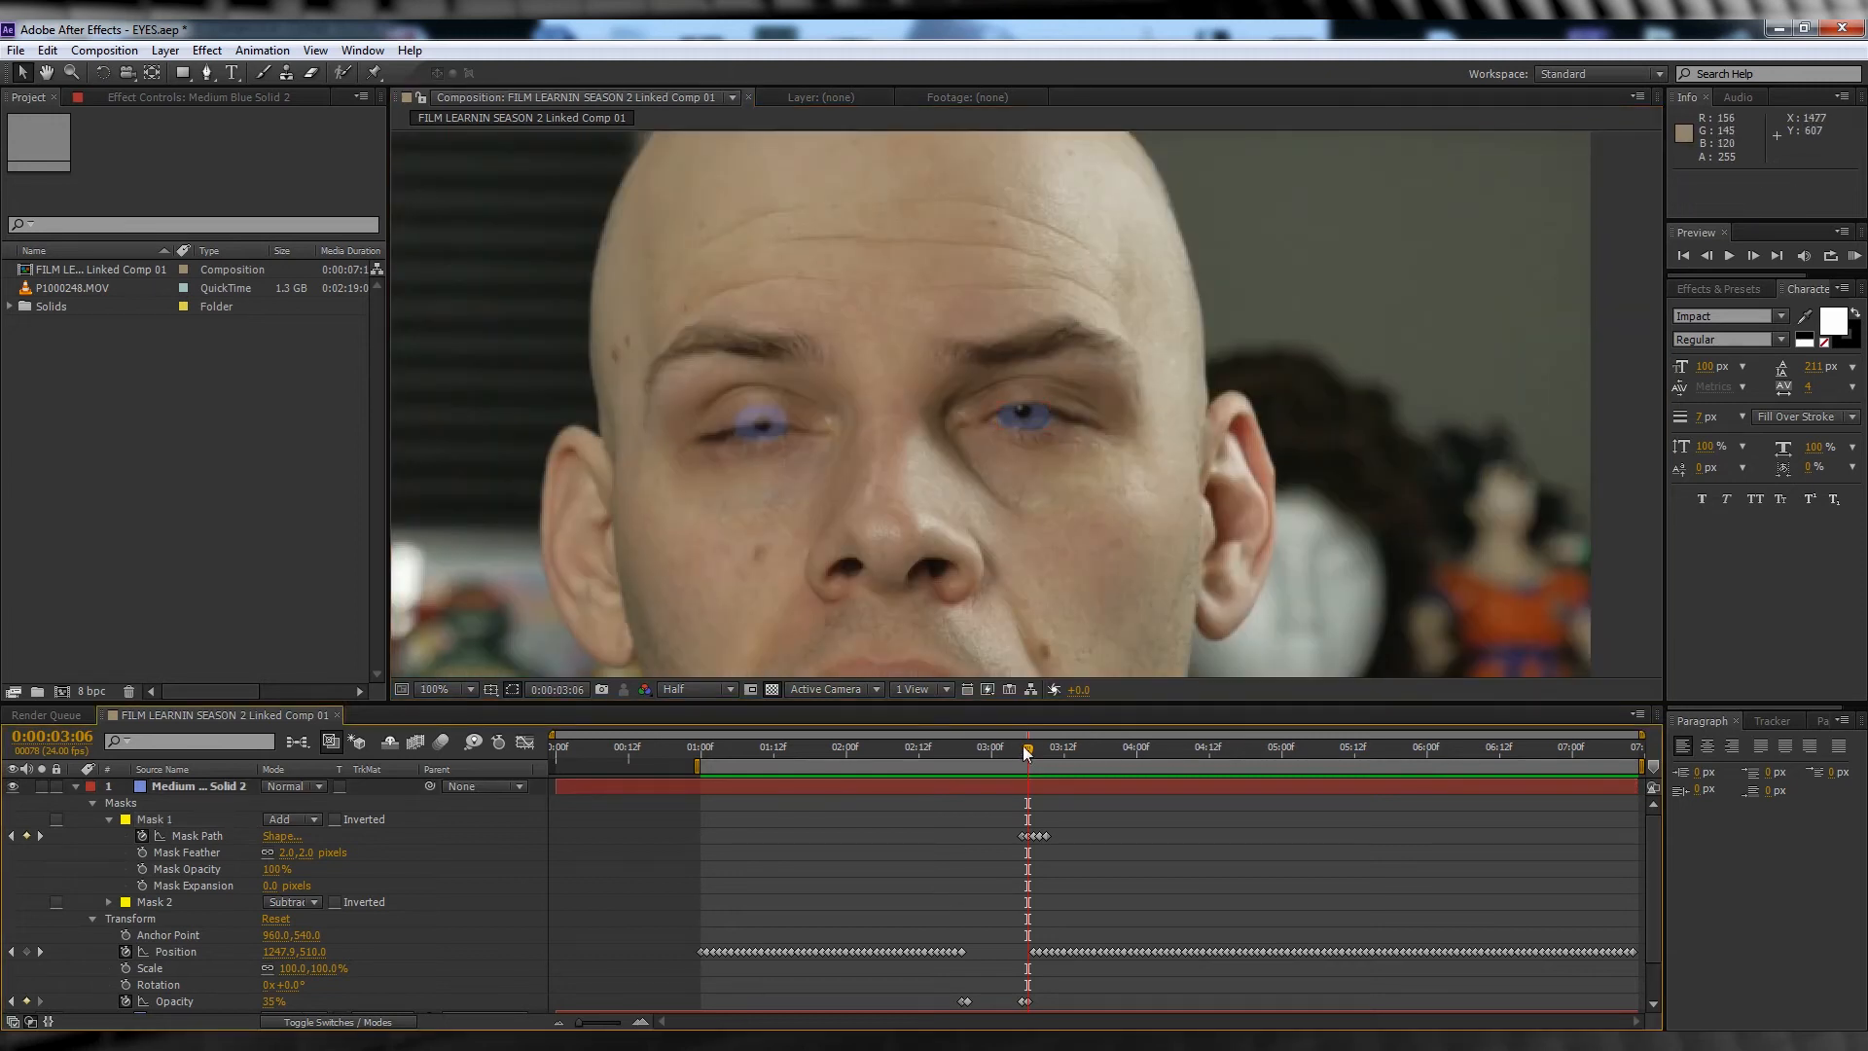
# Preview the blue eyes through the clip and set the current time to 0:00:03:00 during the blink.
pyautogui.moveTo(1027, 750); pyautogui.dragTo(1042, 761)
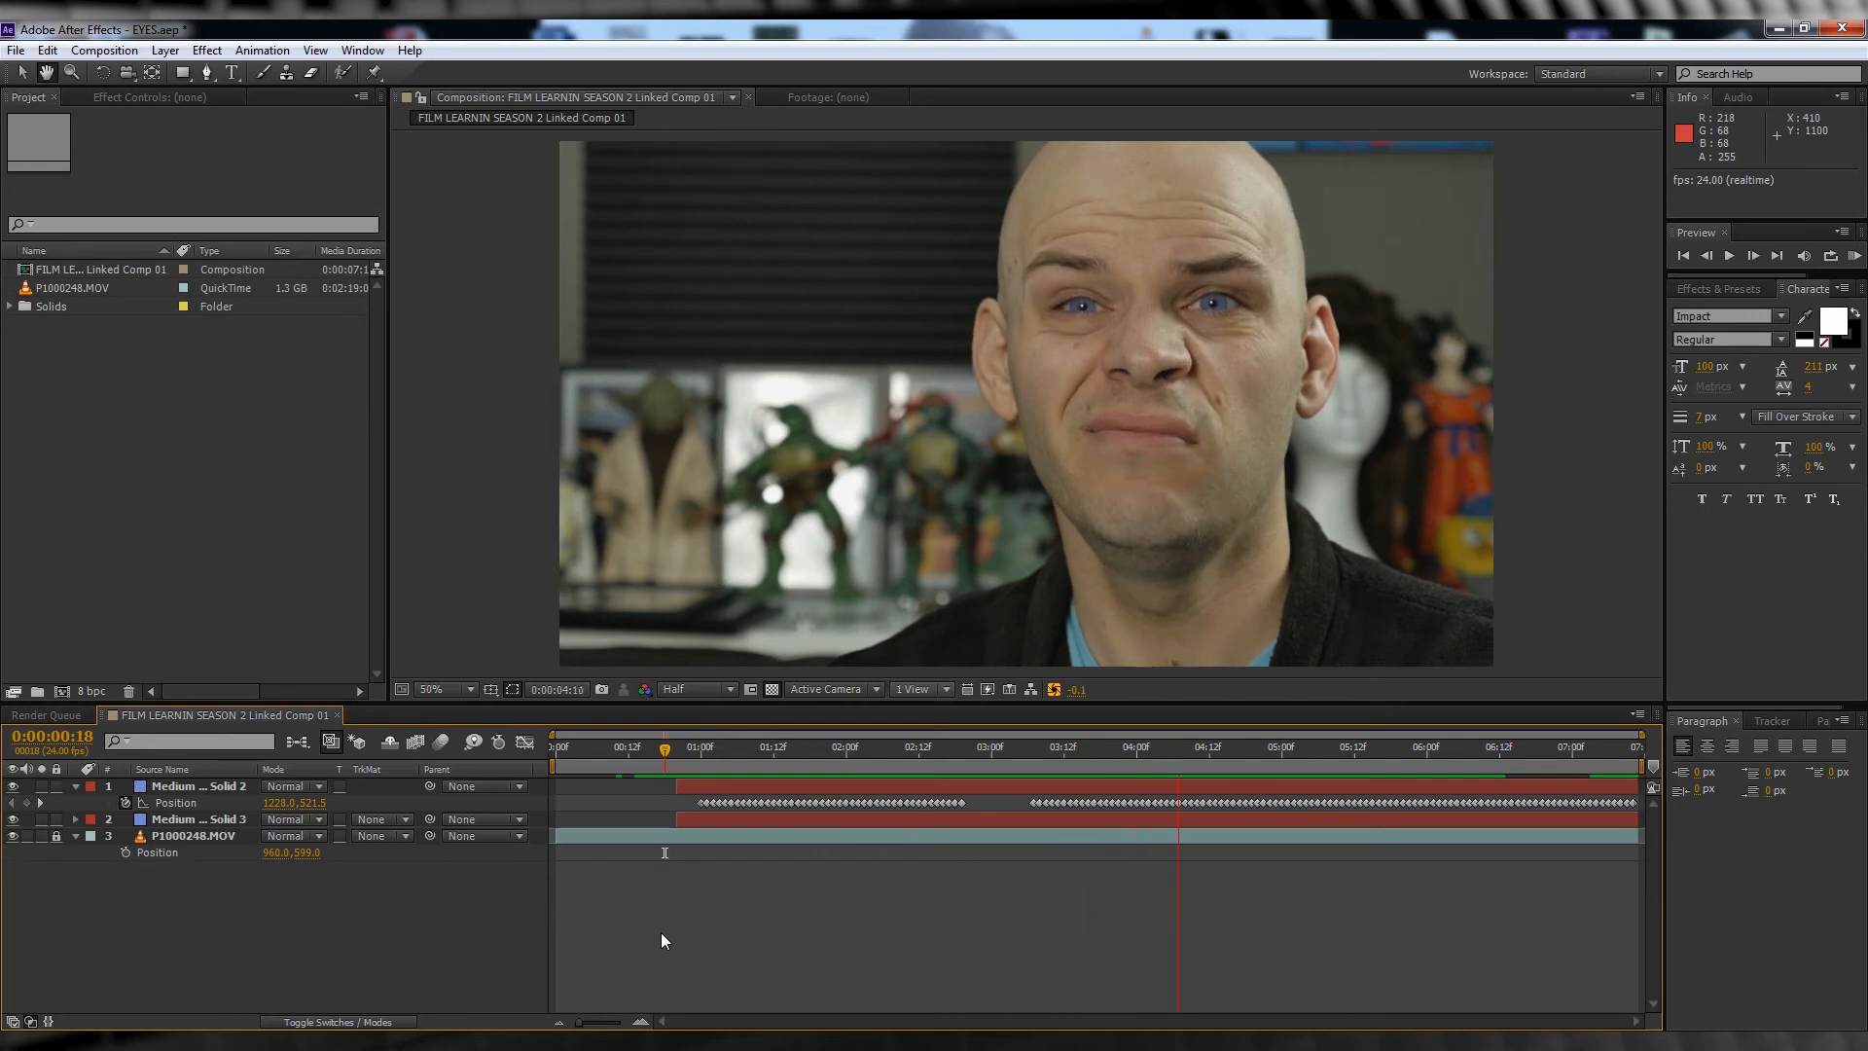
pyautogui.press('space')
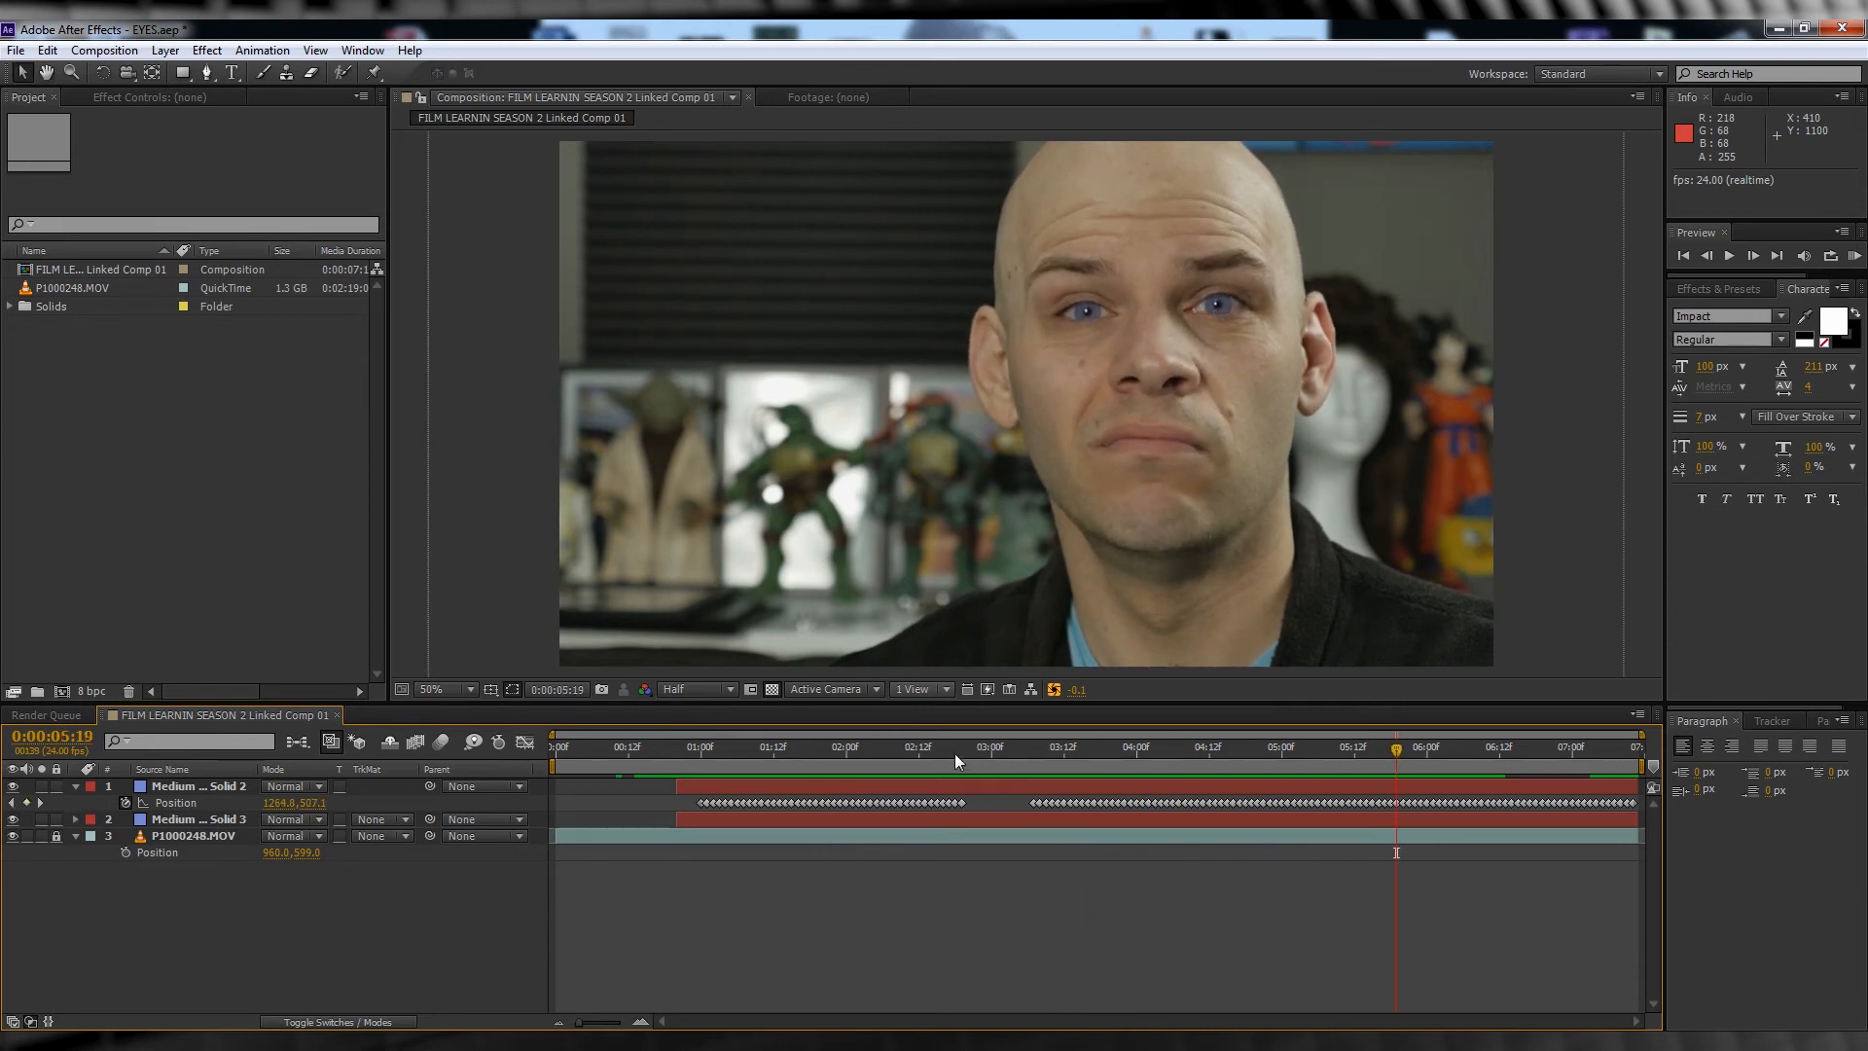
pyautogui.moveTo(952, 750); pyautogui.dragTo(990, 747)
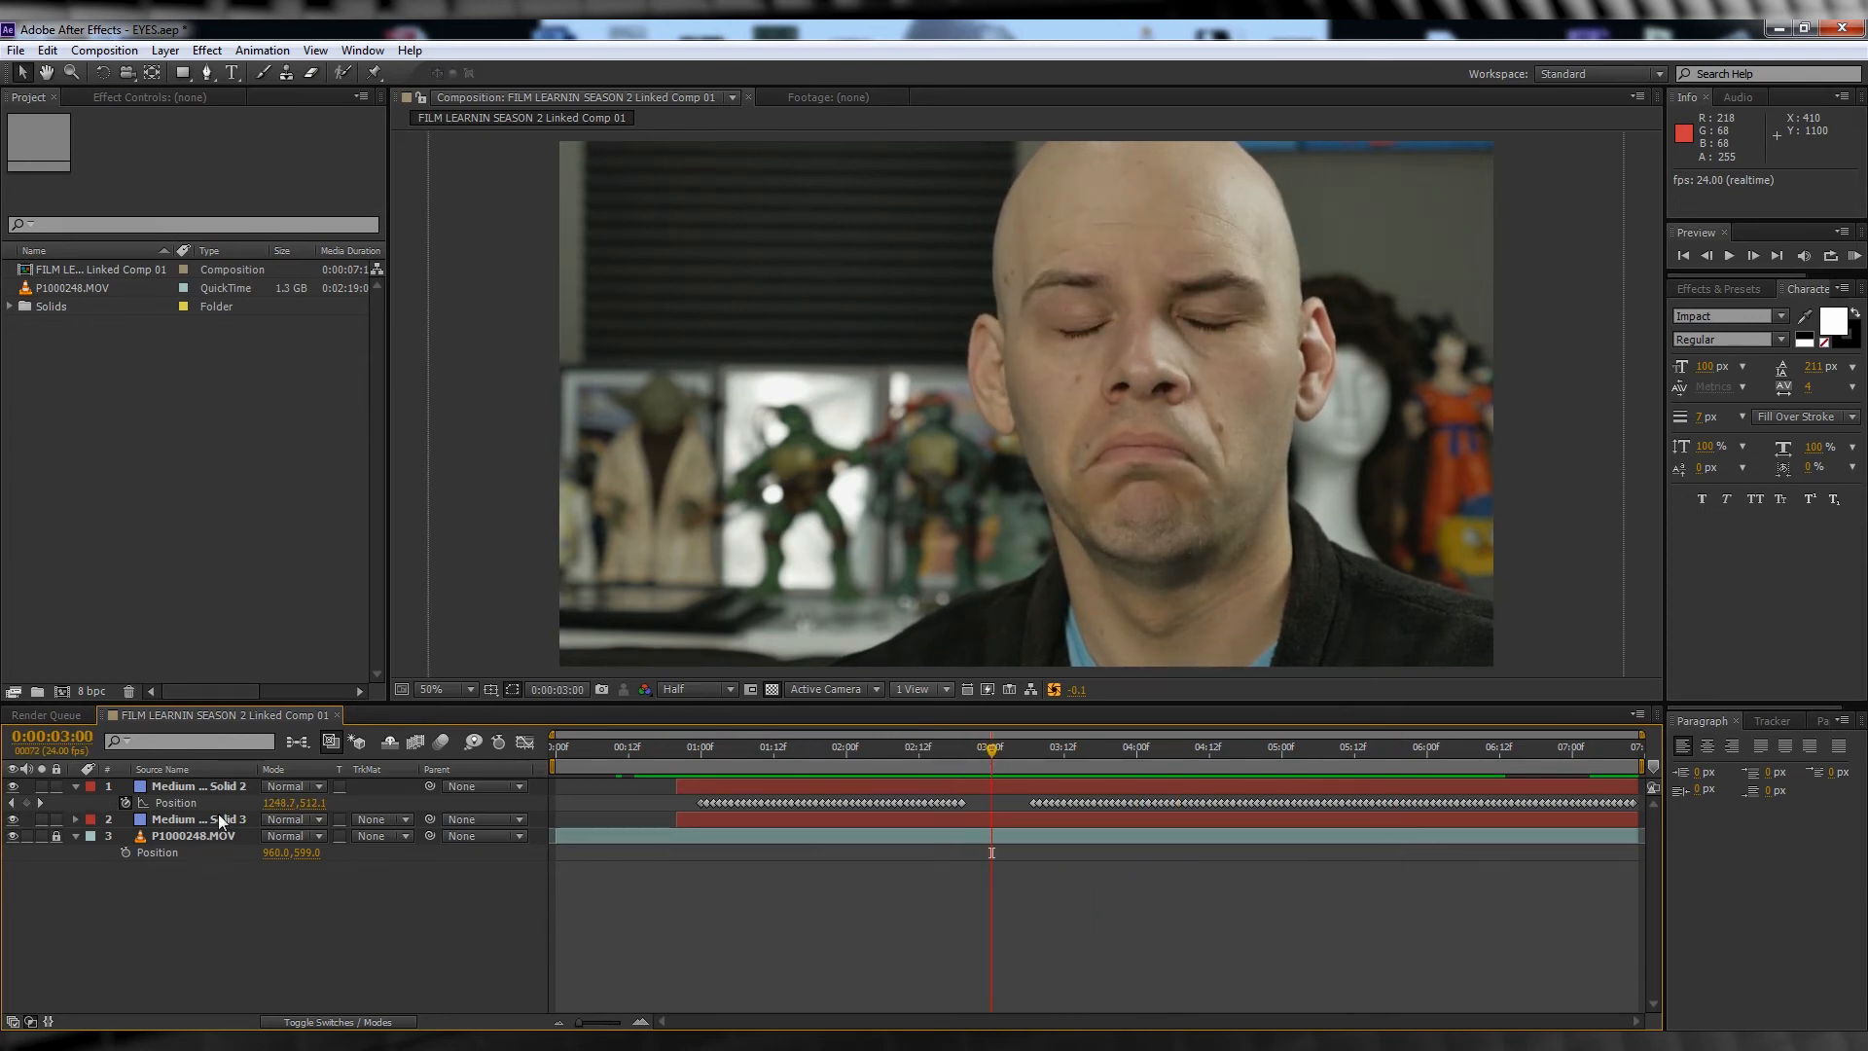
# Duplicate Medium Blue Solid 2 and Medium Blue Solid 3, and place one copy of each above the other pair.
pyautogui.click(196, 788)
pyautogui.press('u')
pyautogui.keyDown('shift'); pyautogui.click(196, 802); pyautogui.keyUp('shift')
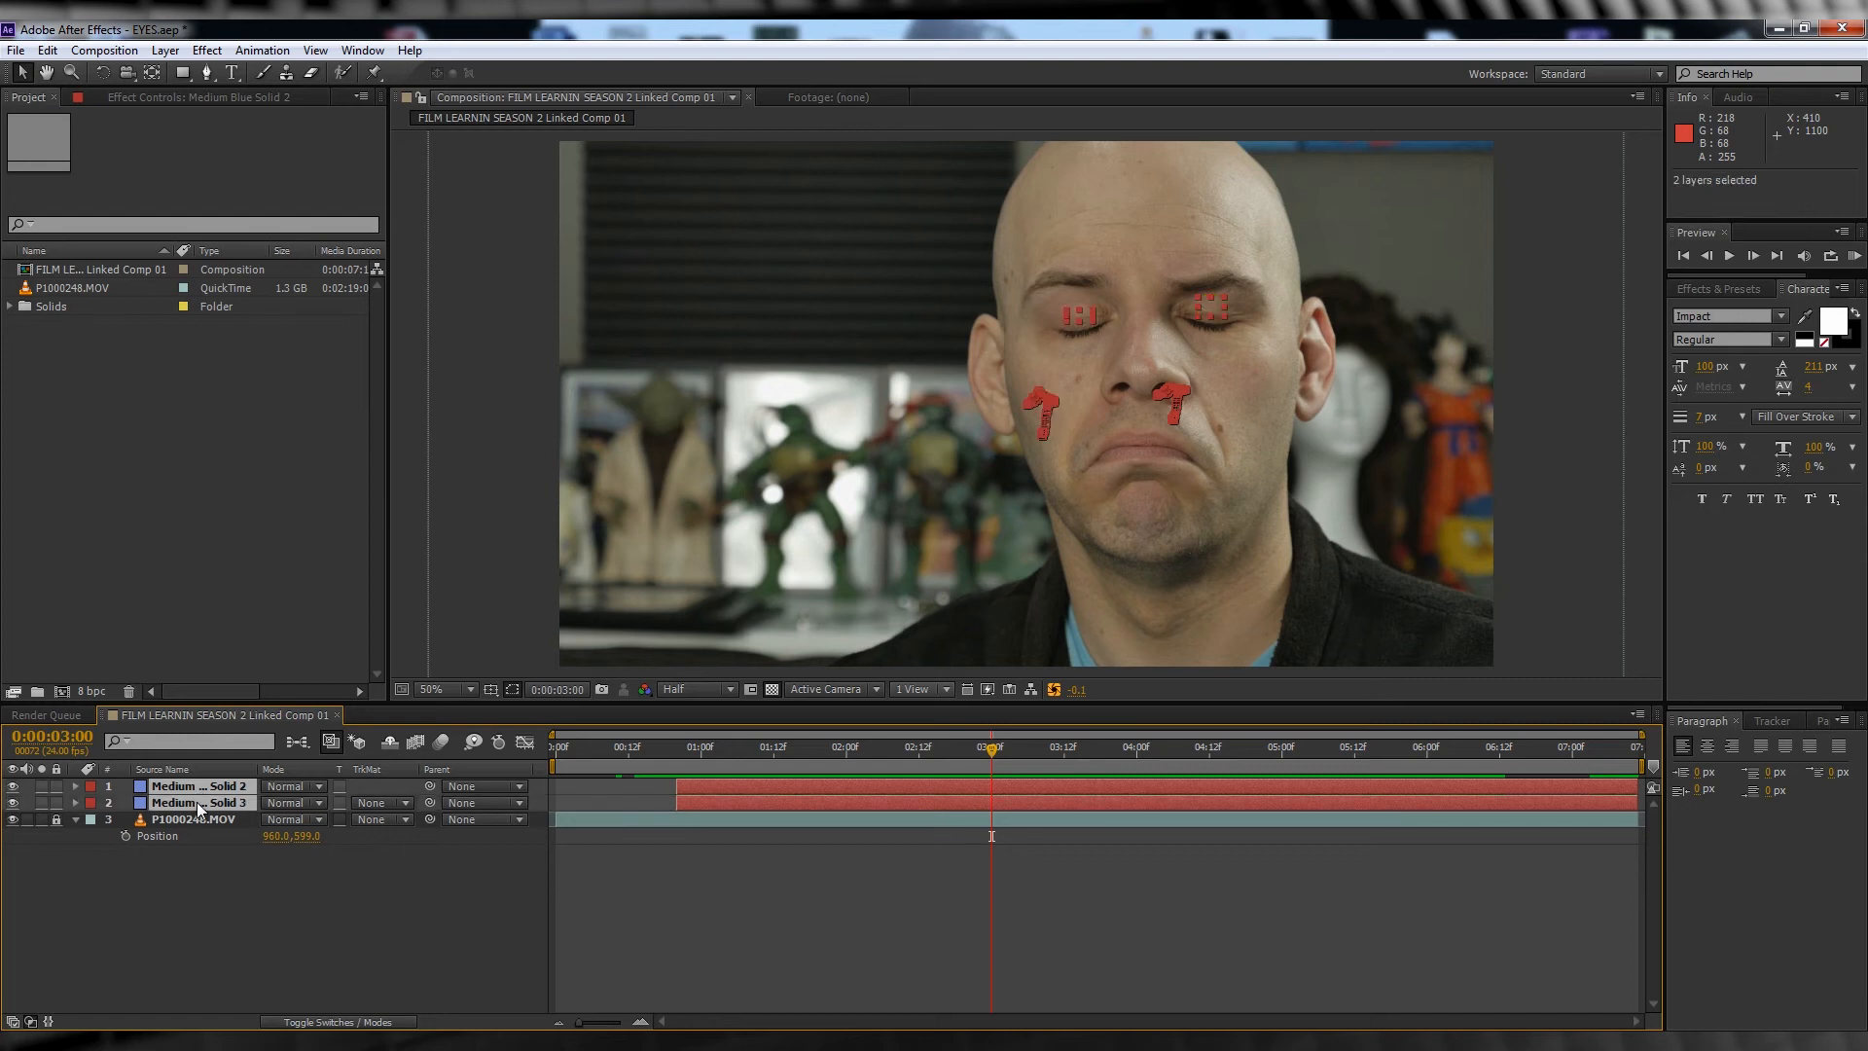
pyautogui.hotkey('ctrl', 'd')
pyautogui.click(272, 922)
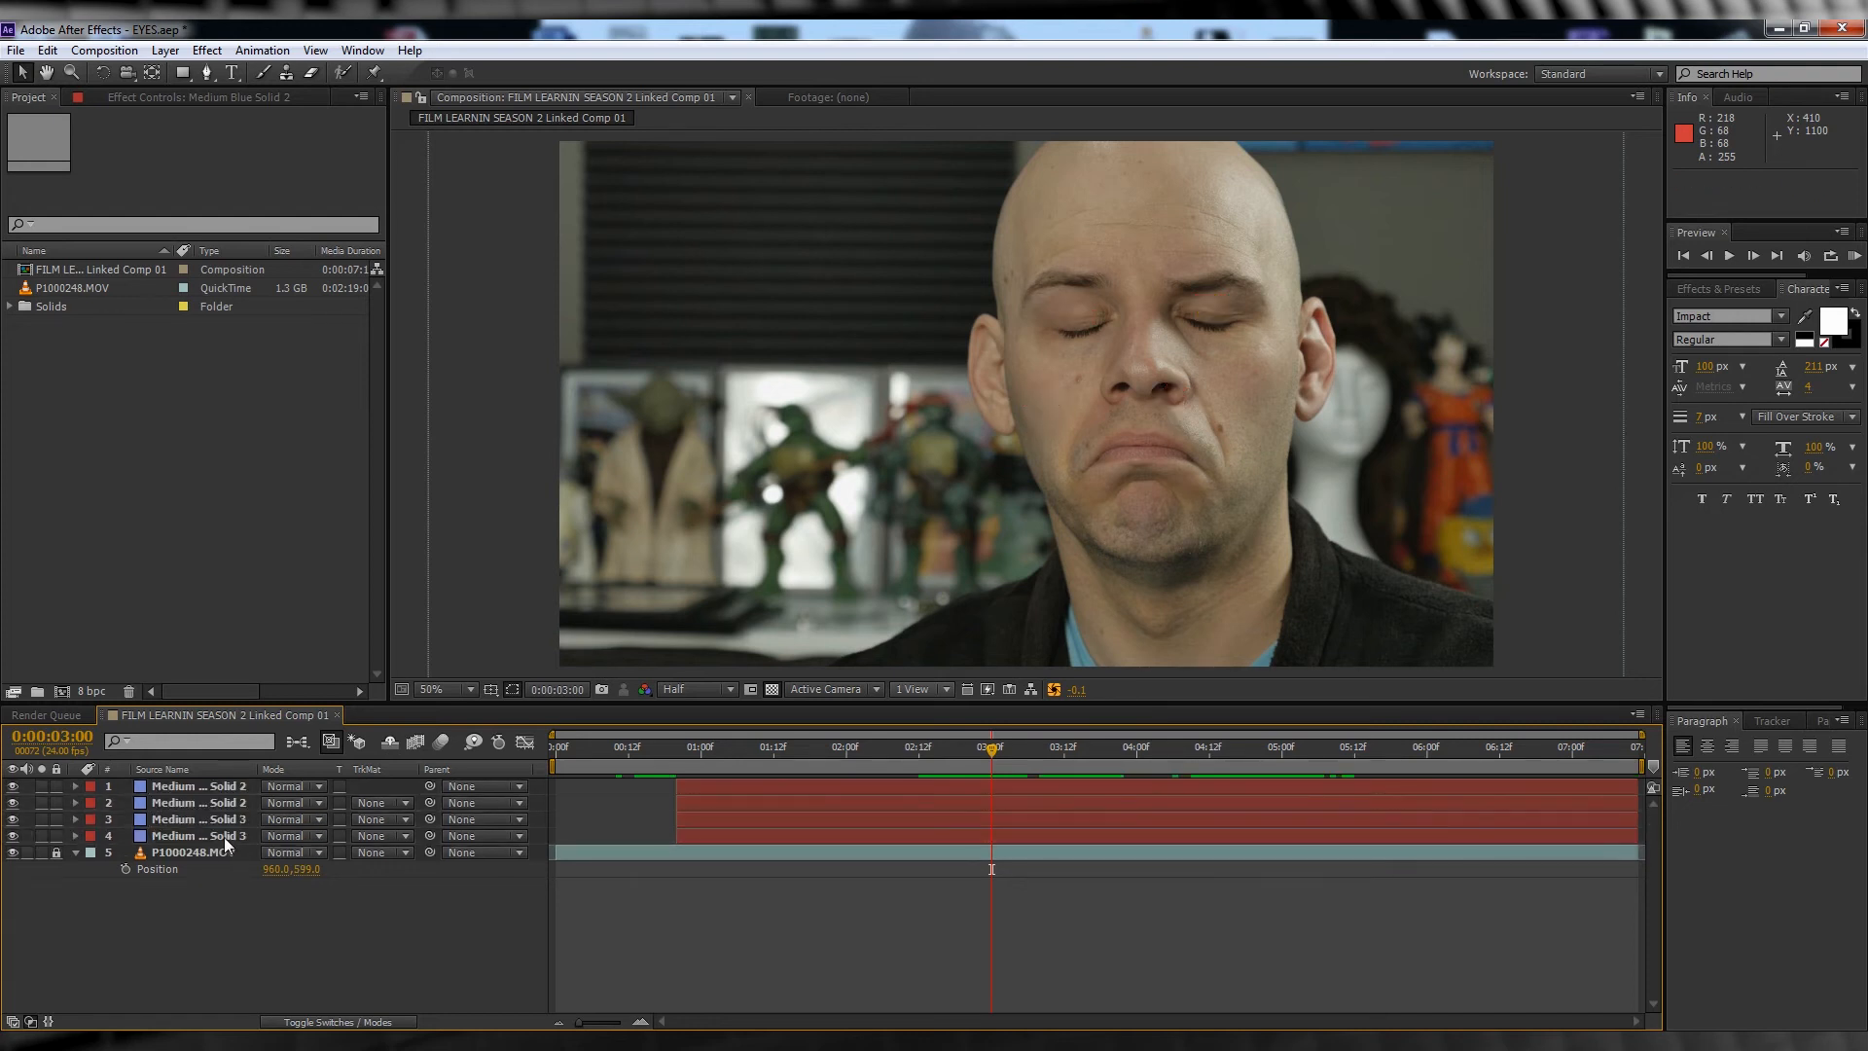
pyautogui.moveTo(225, 821); pyautogui.dragTo(229, 796)
pyautogui.click(217, 787)
pyautogui.keyDown('shift'); pyautogui.click(215, 803); pyautogui.keyUp('shift')
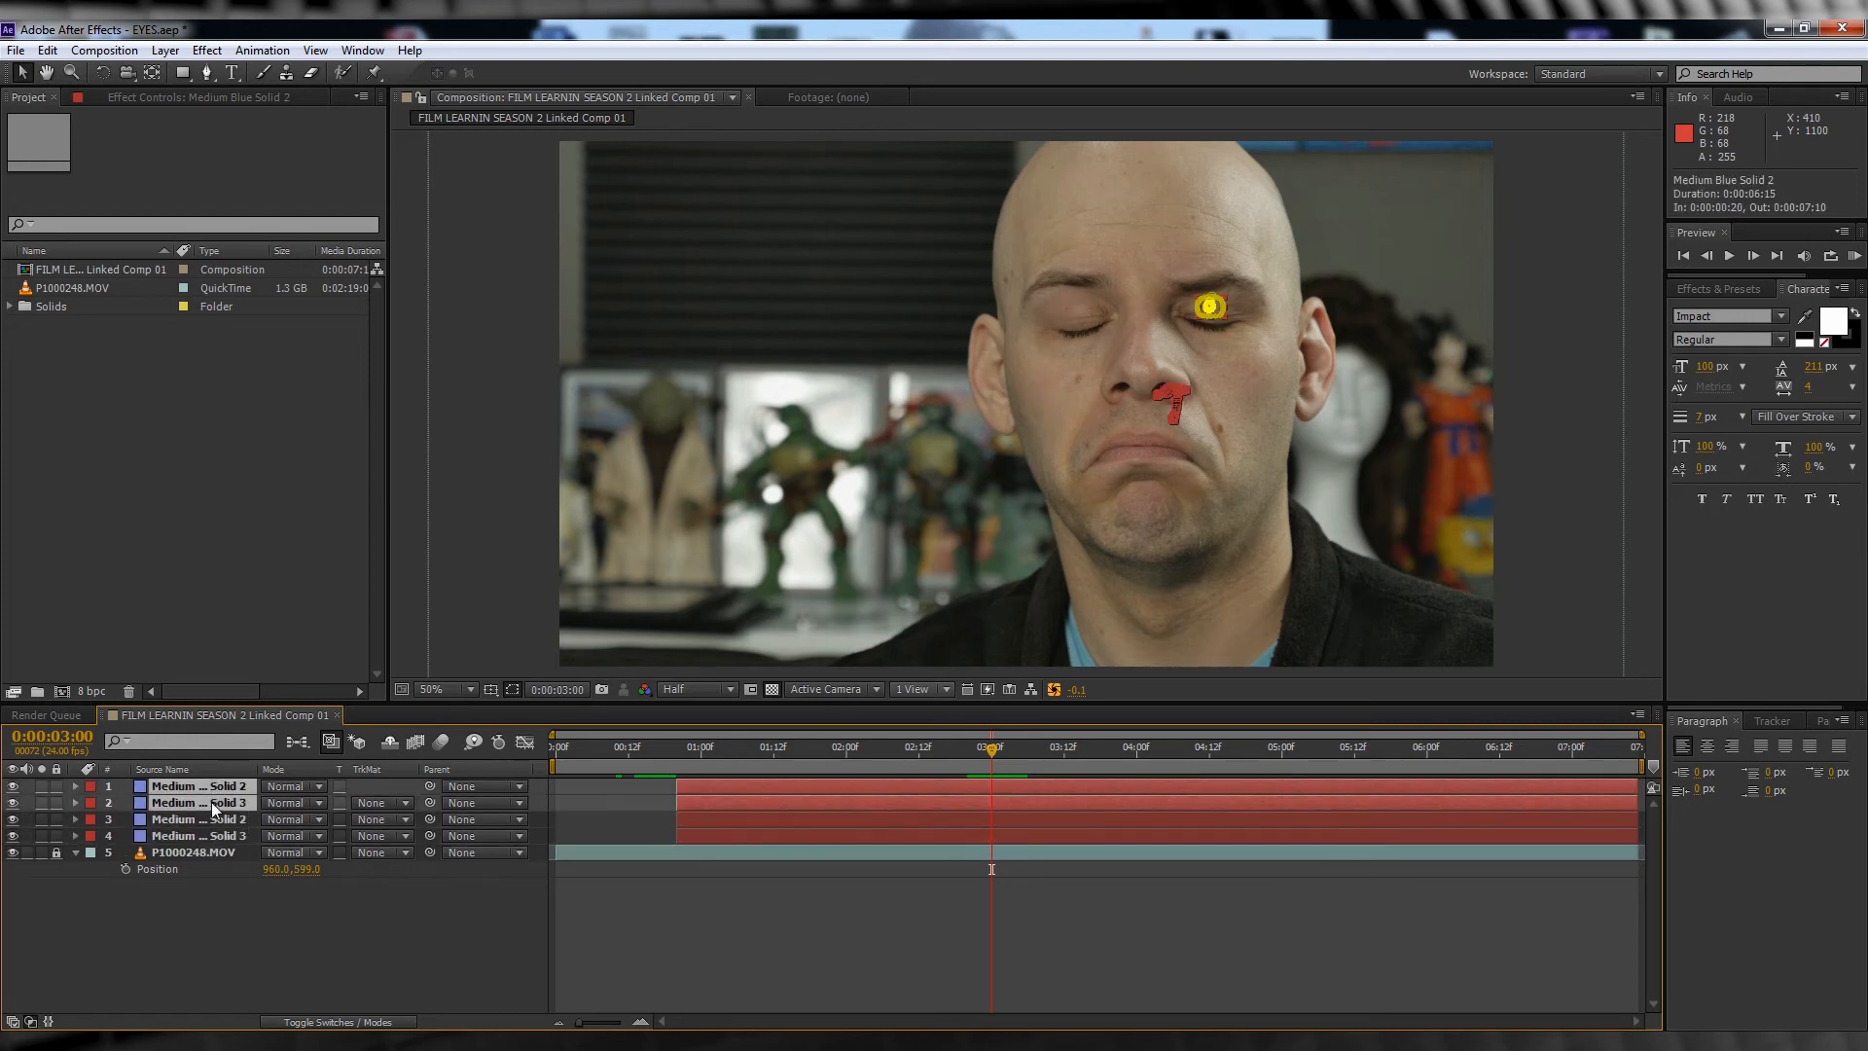
# Change the color of the topmost Medium Blue Solid 2 copy to red as a new solid.
pyautogui.click(201, 789)
pyautogui.click(203, 52)
pyautogui.moveTo(165, 52)
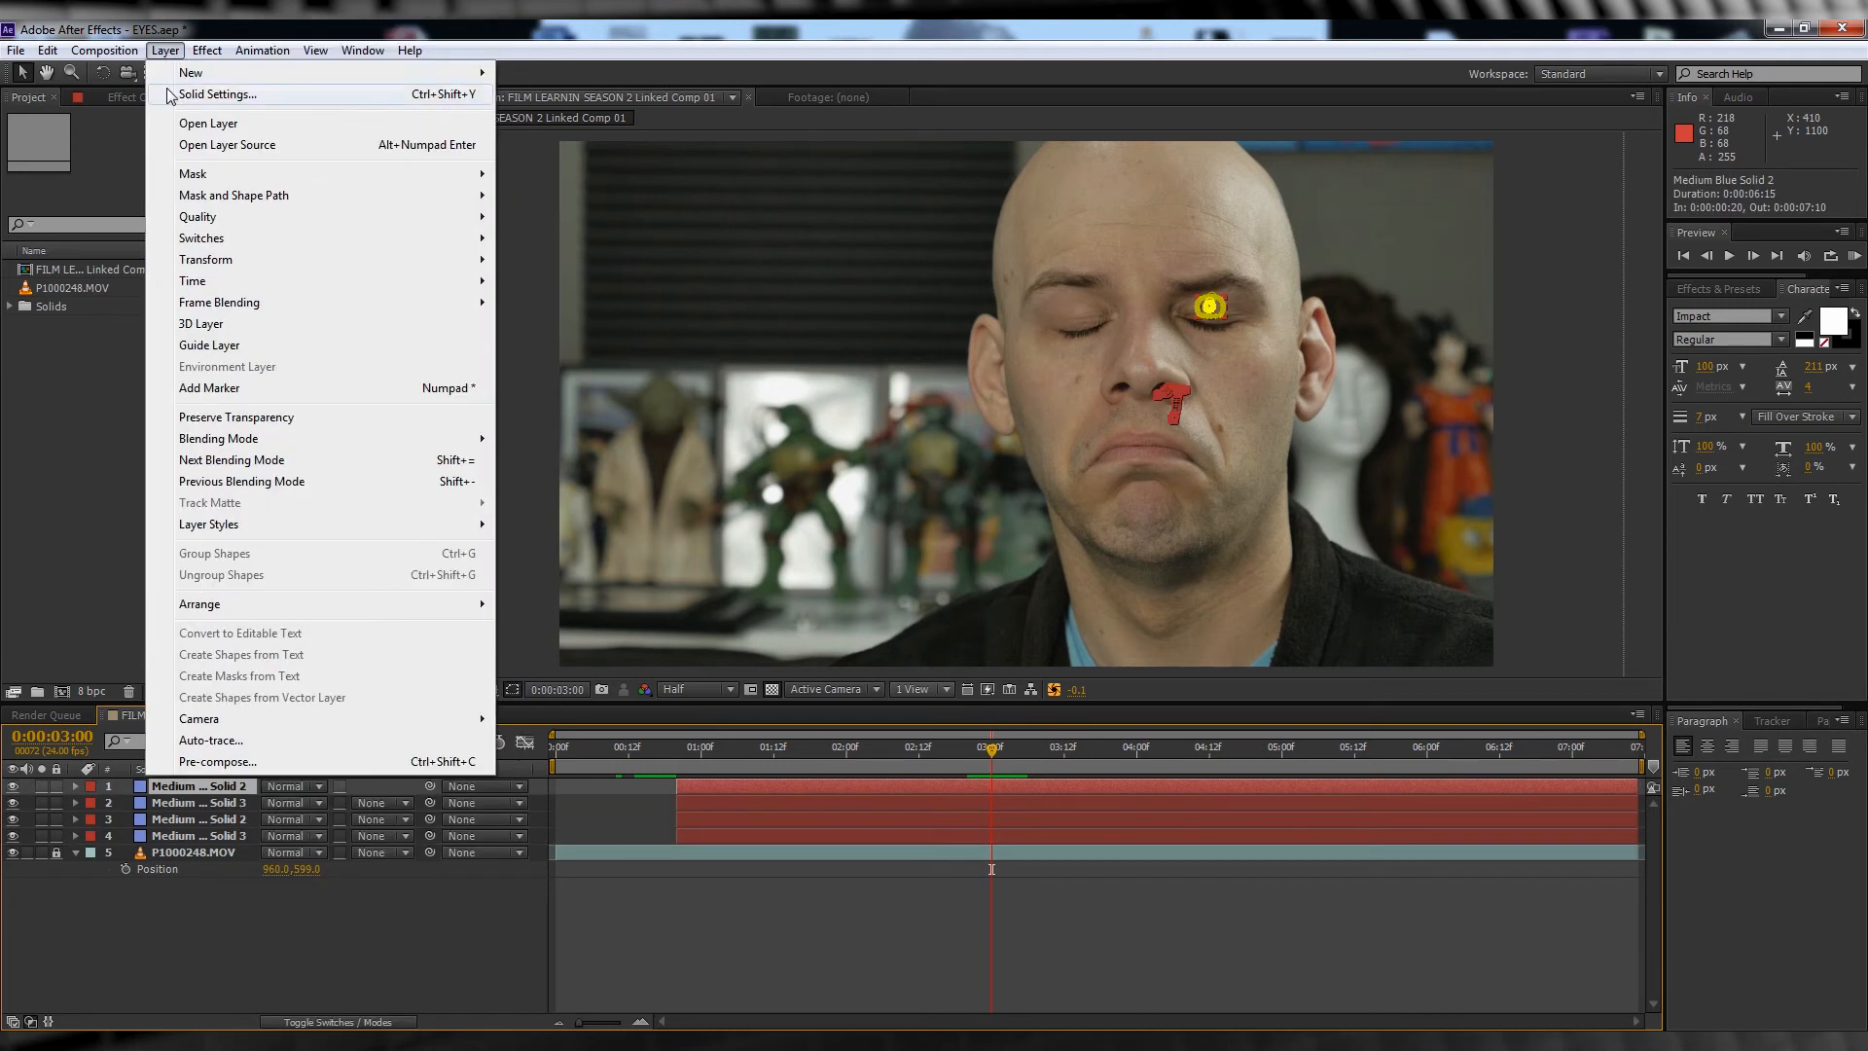
pyautogui.click(183, 93)
pyautogui.click(667, 601)
pyautogui.moveTo(1595, 434); pyautogui.dragTo(1594, 335)
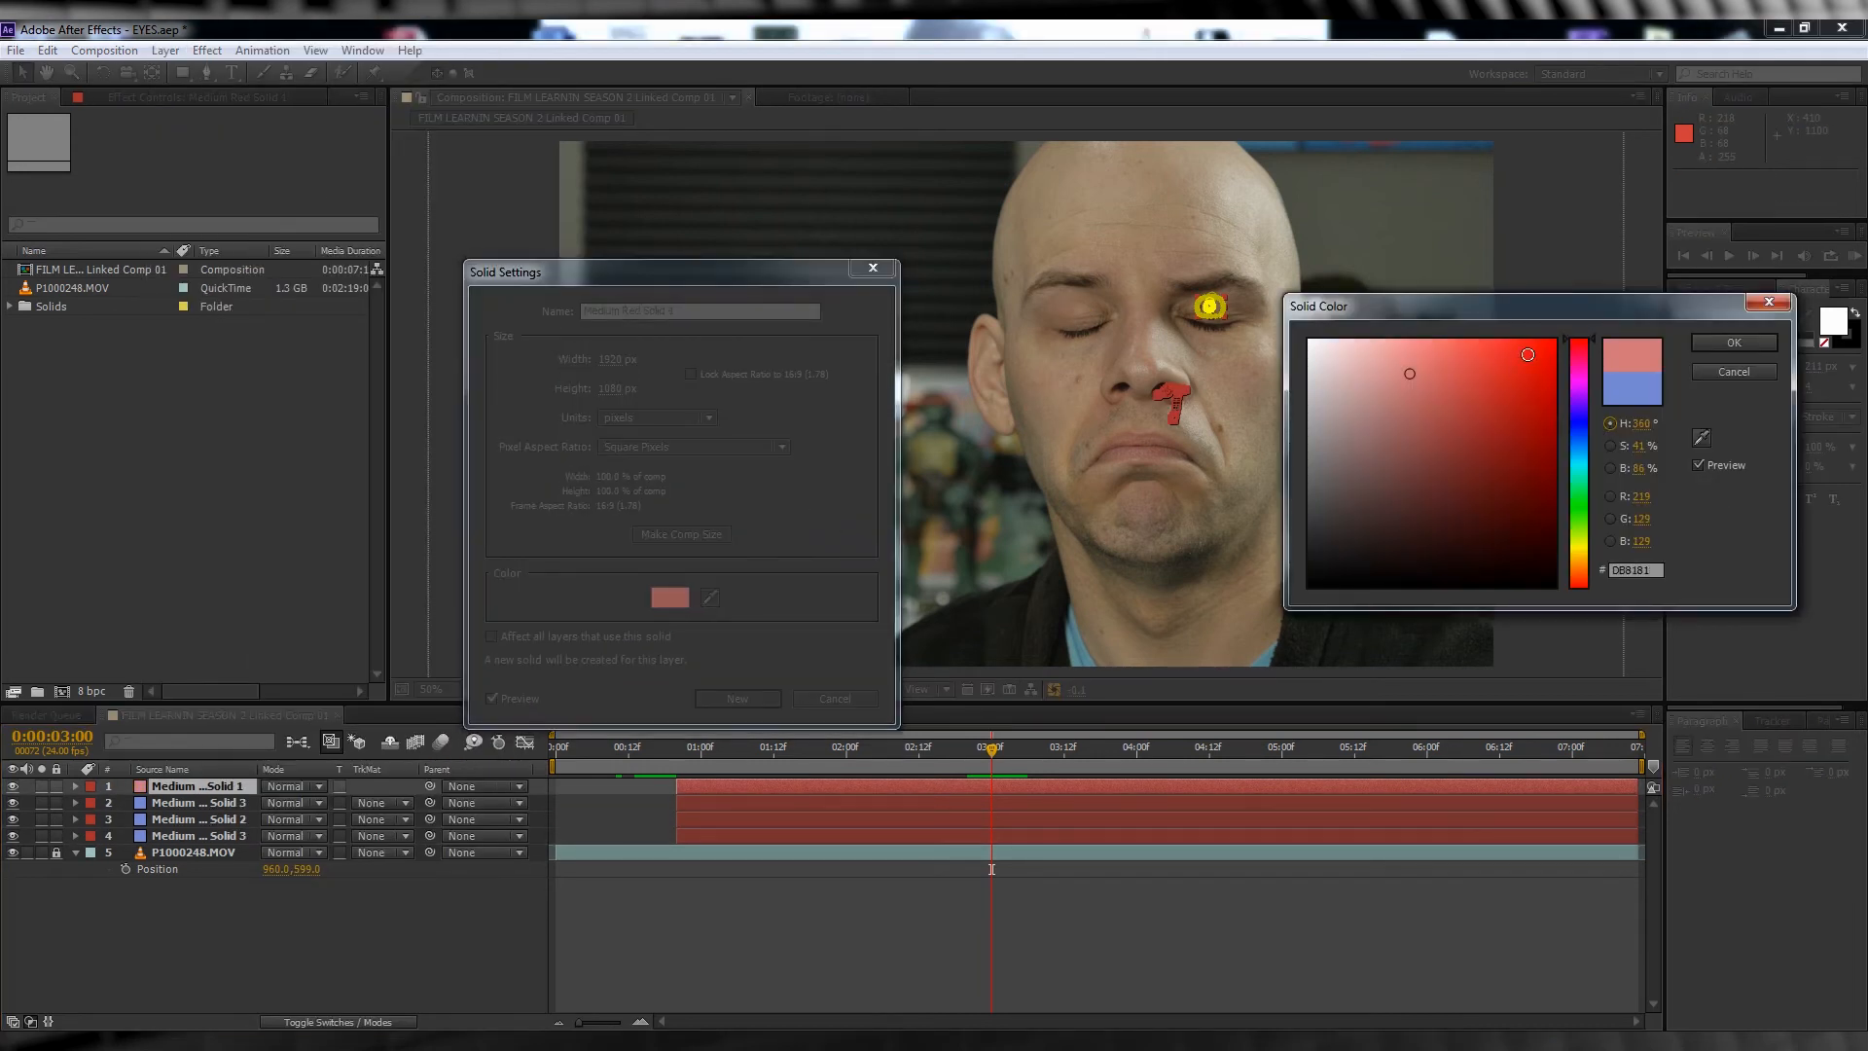
pyautogui.click(1712, 370)
pyautogui.click(750, 701)
# Change the upper Medium Blue Solid 3 copy to the same red as a new solid.
pyautogui.click(209, 802)
pyautogui.click(207, 50)
pyautogui.moveTo(166, 52)
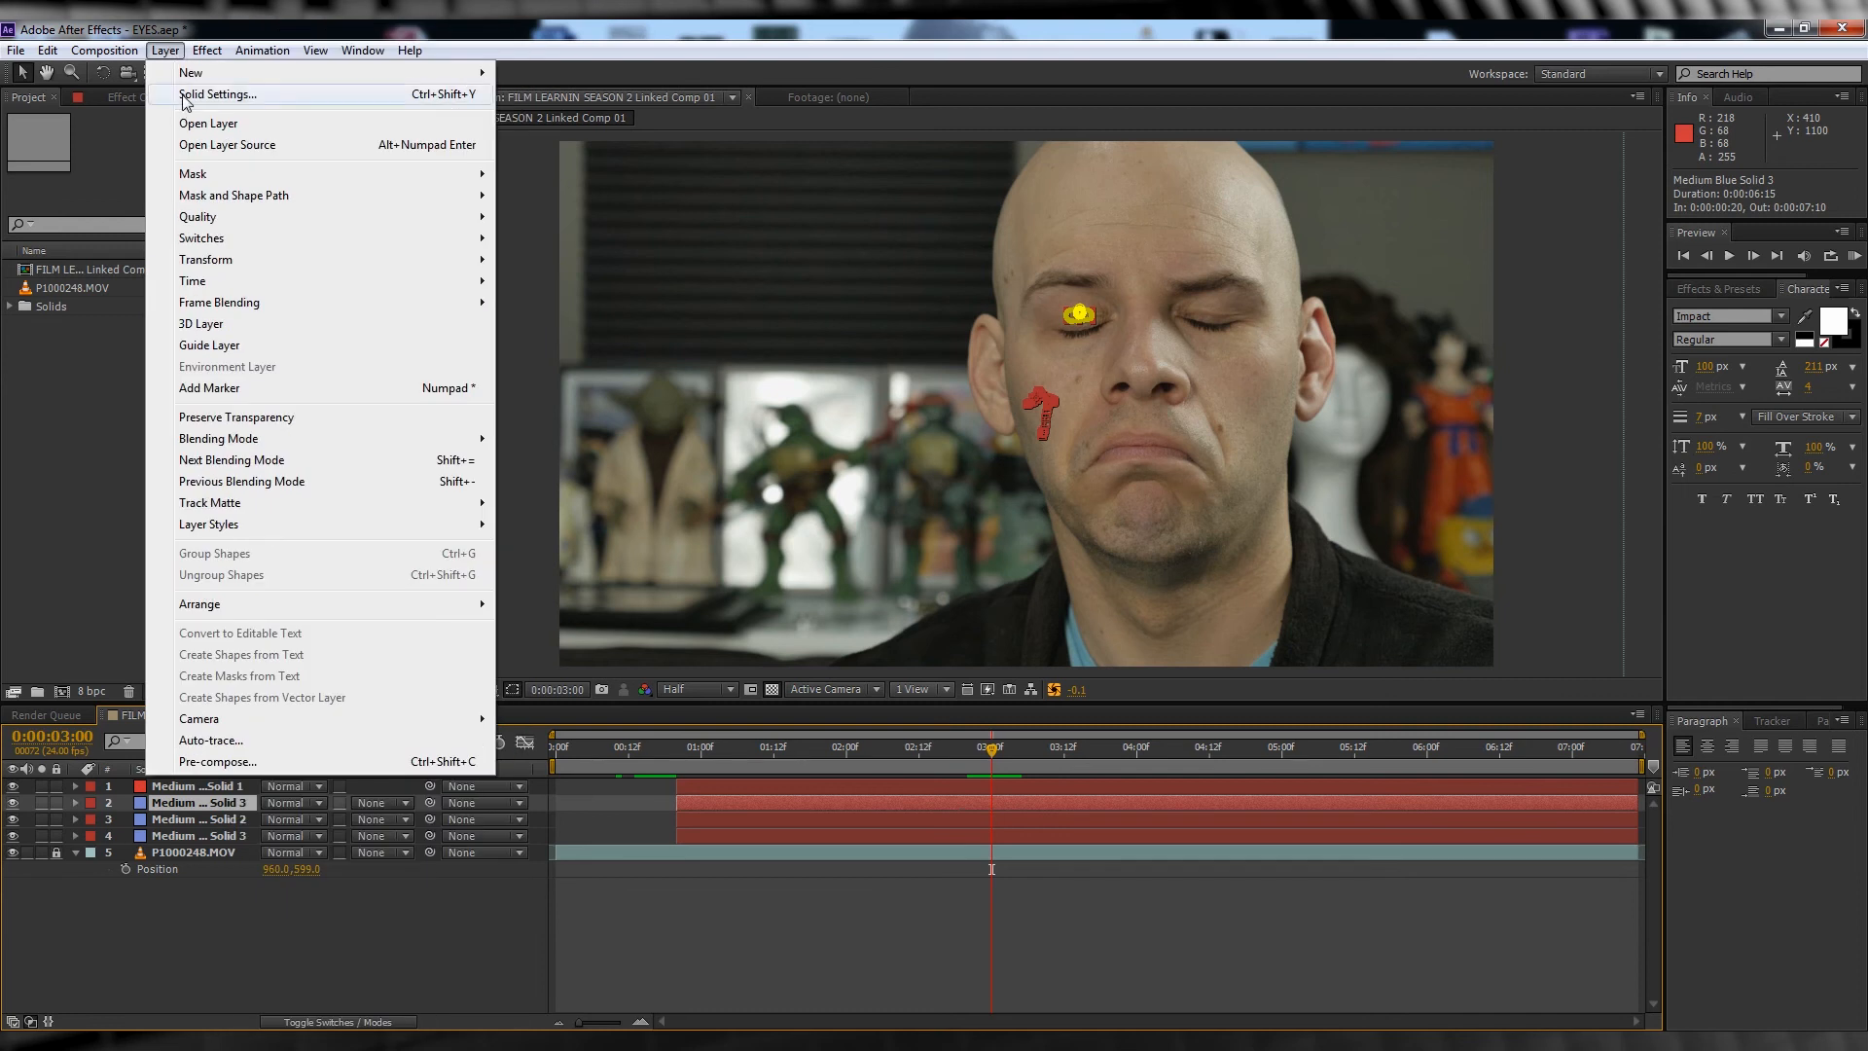
pyautogui.click(185, 95)
pyautogui.click(738, 698)
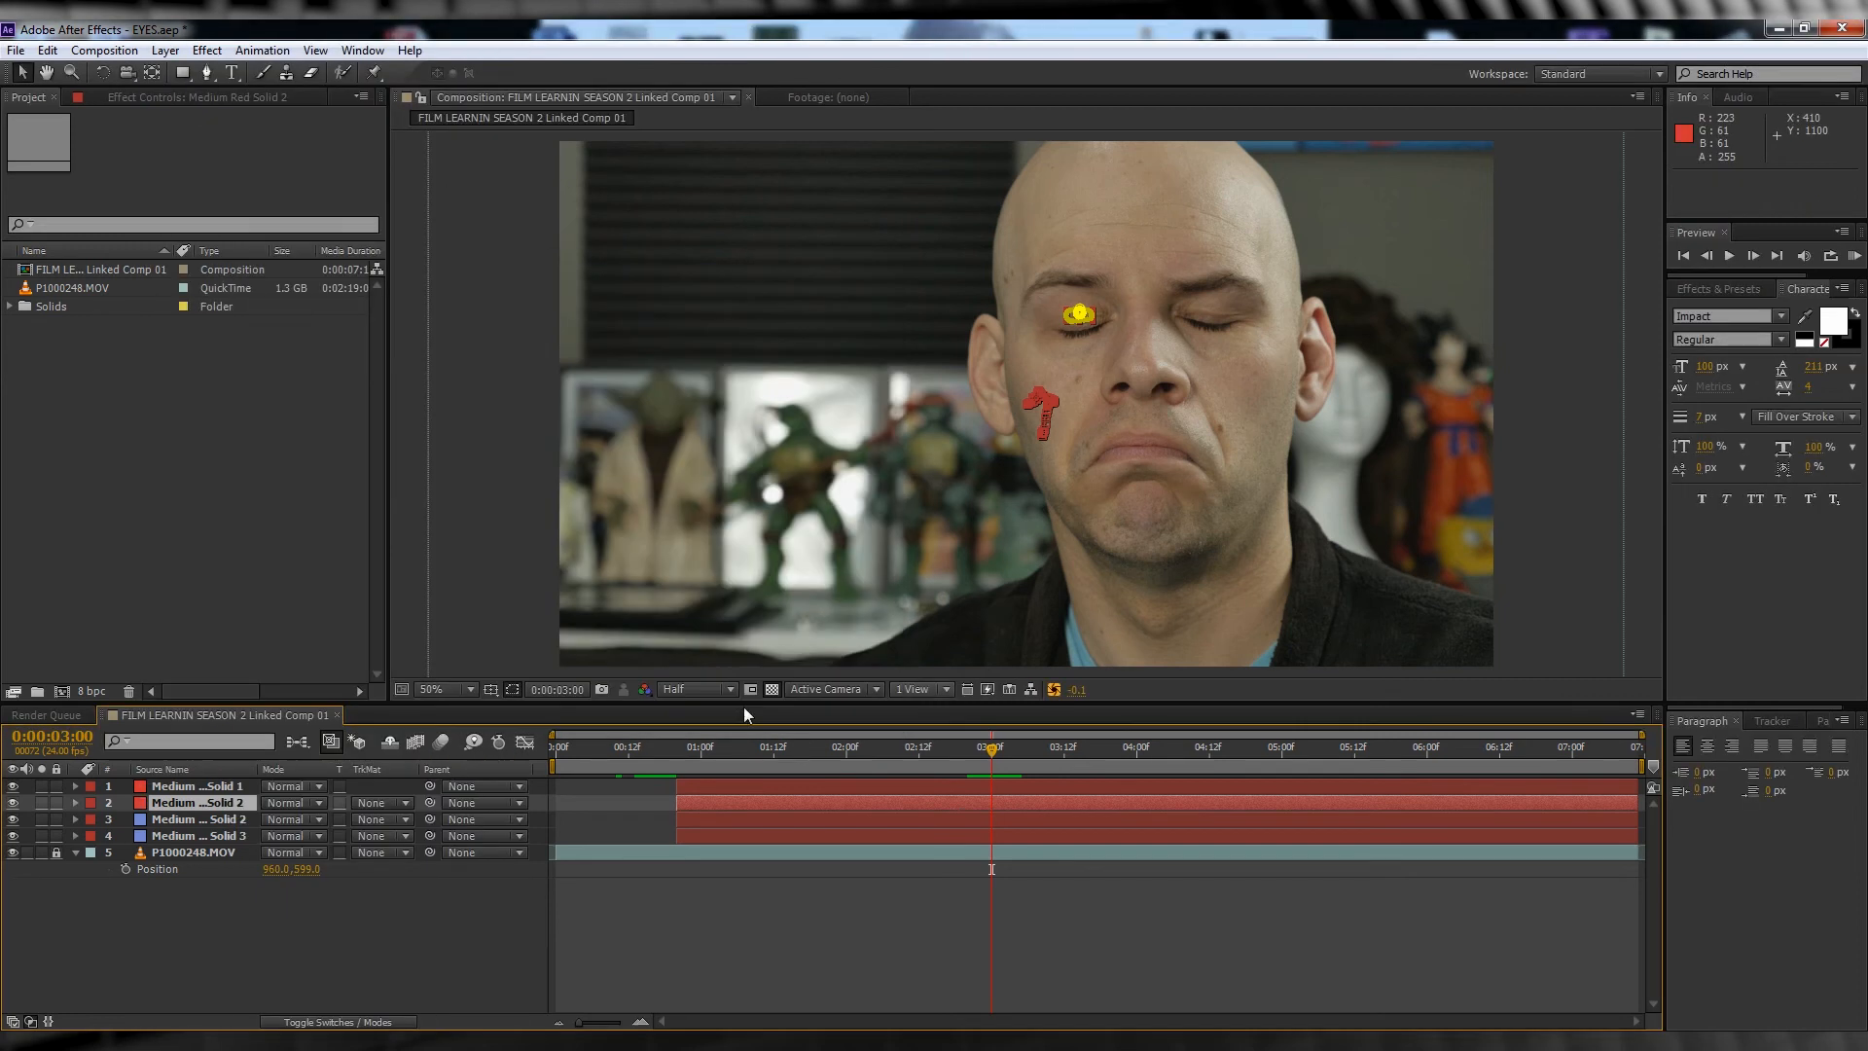
# Split all four eye-color solids at 0:00:03:00.
pyautogui.click(201, 791)
pyautogui.keyDown('shift'); pyautogui.click(212, 837); pyautogui.keyUp('shift')
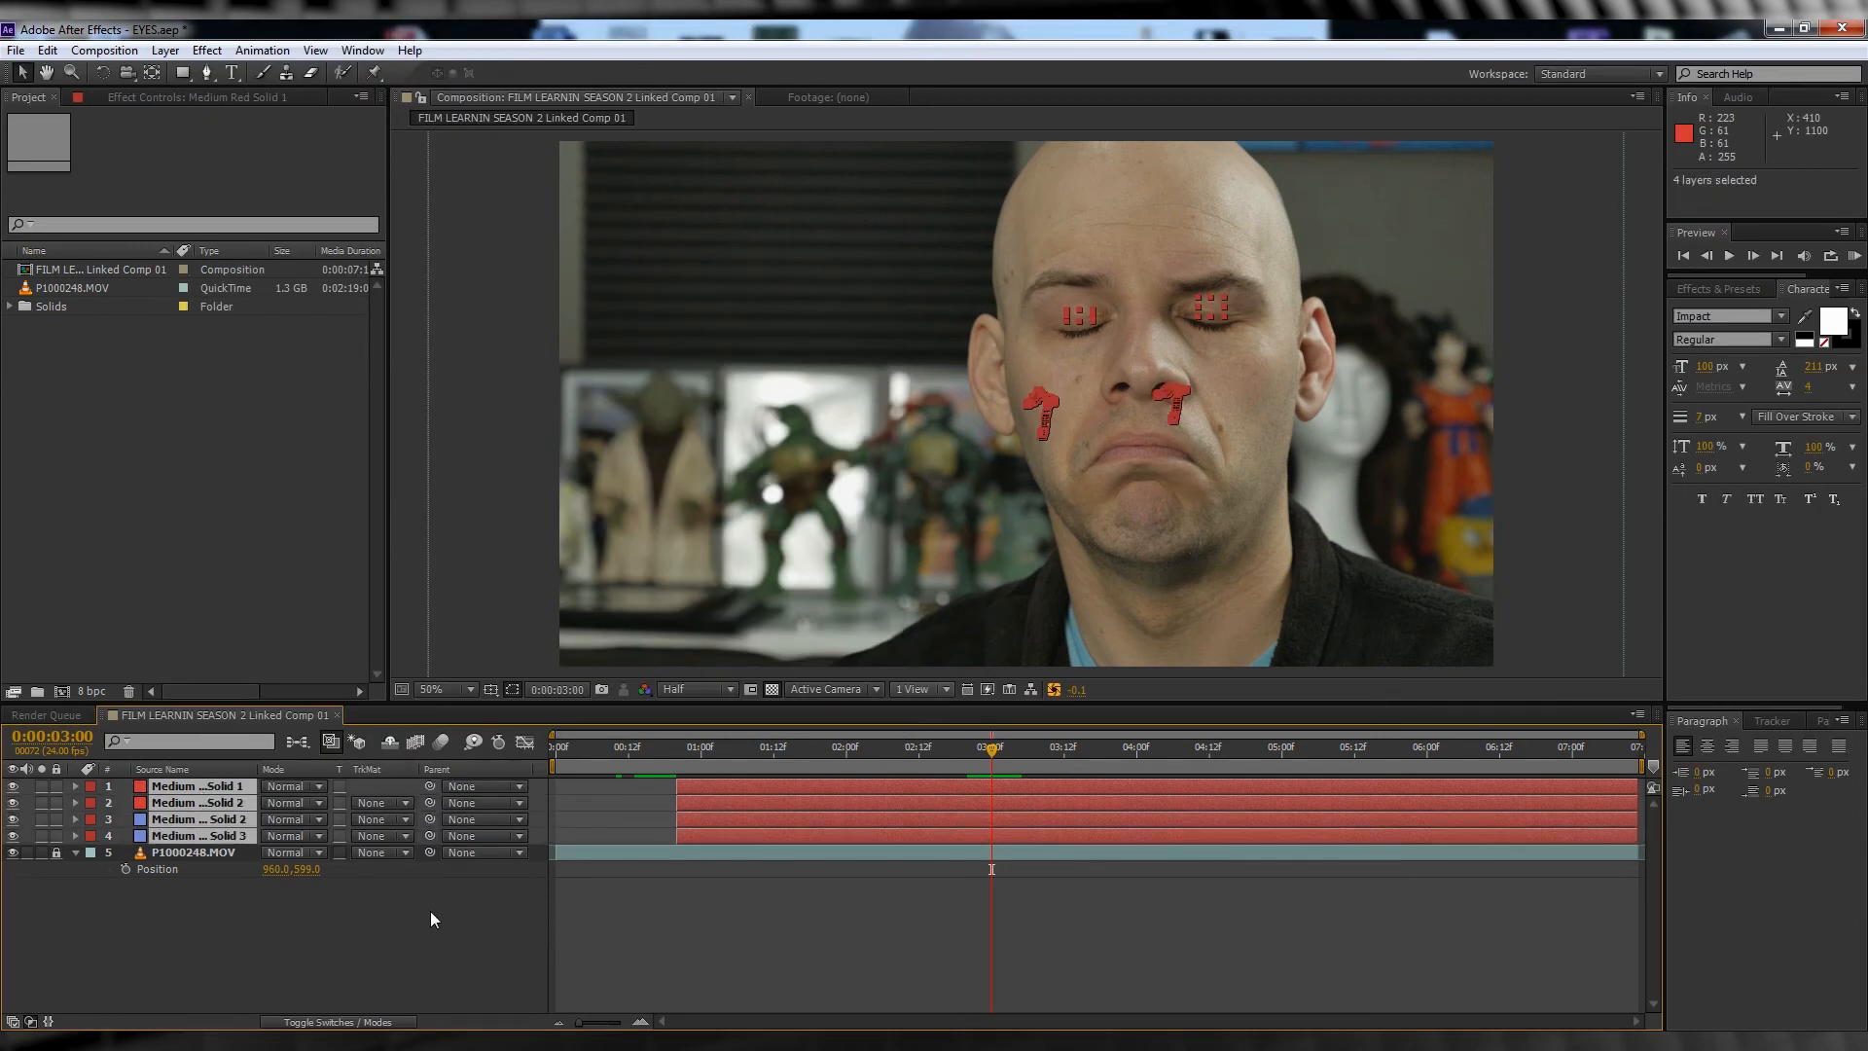
pyautogui.hotkey('ctrl', 'shift', 'd')
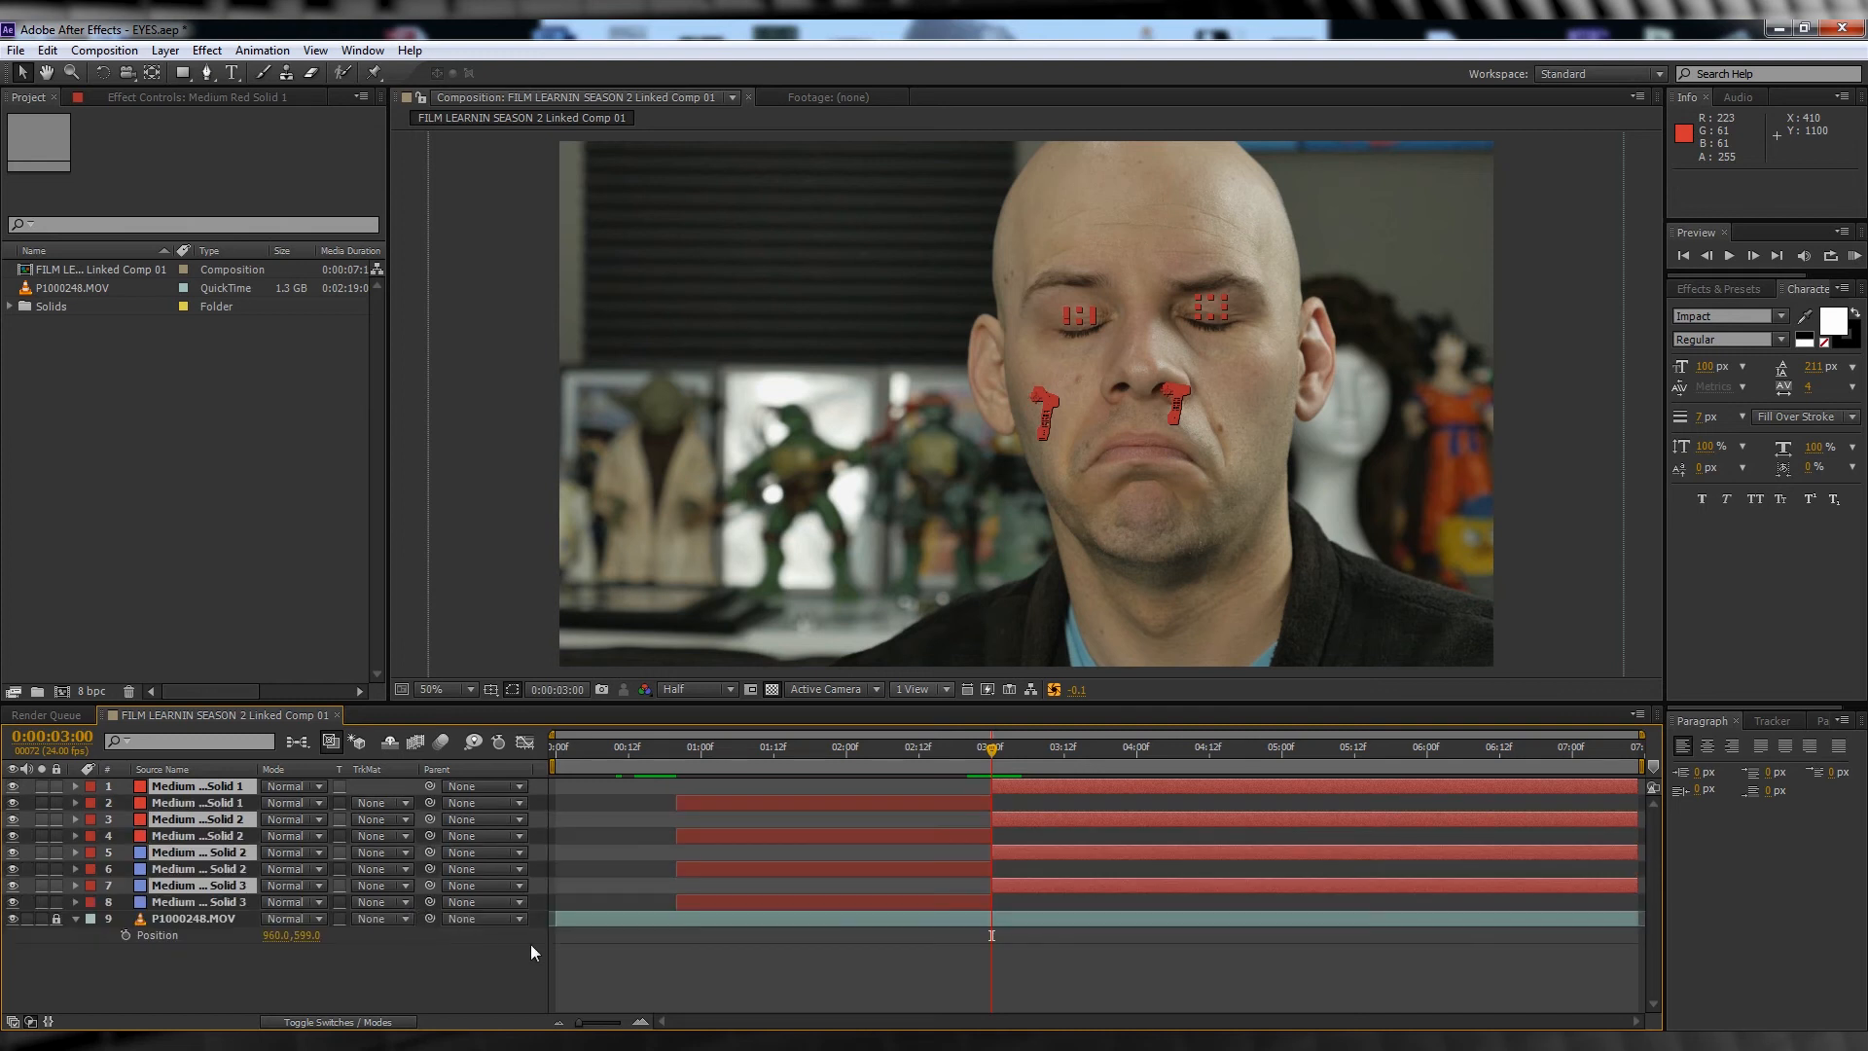
pyautogui.click(379, 994)
# Delete the portions of both red solids that lie before 0:00:03:00.
pyautogui.click(227, 790)
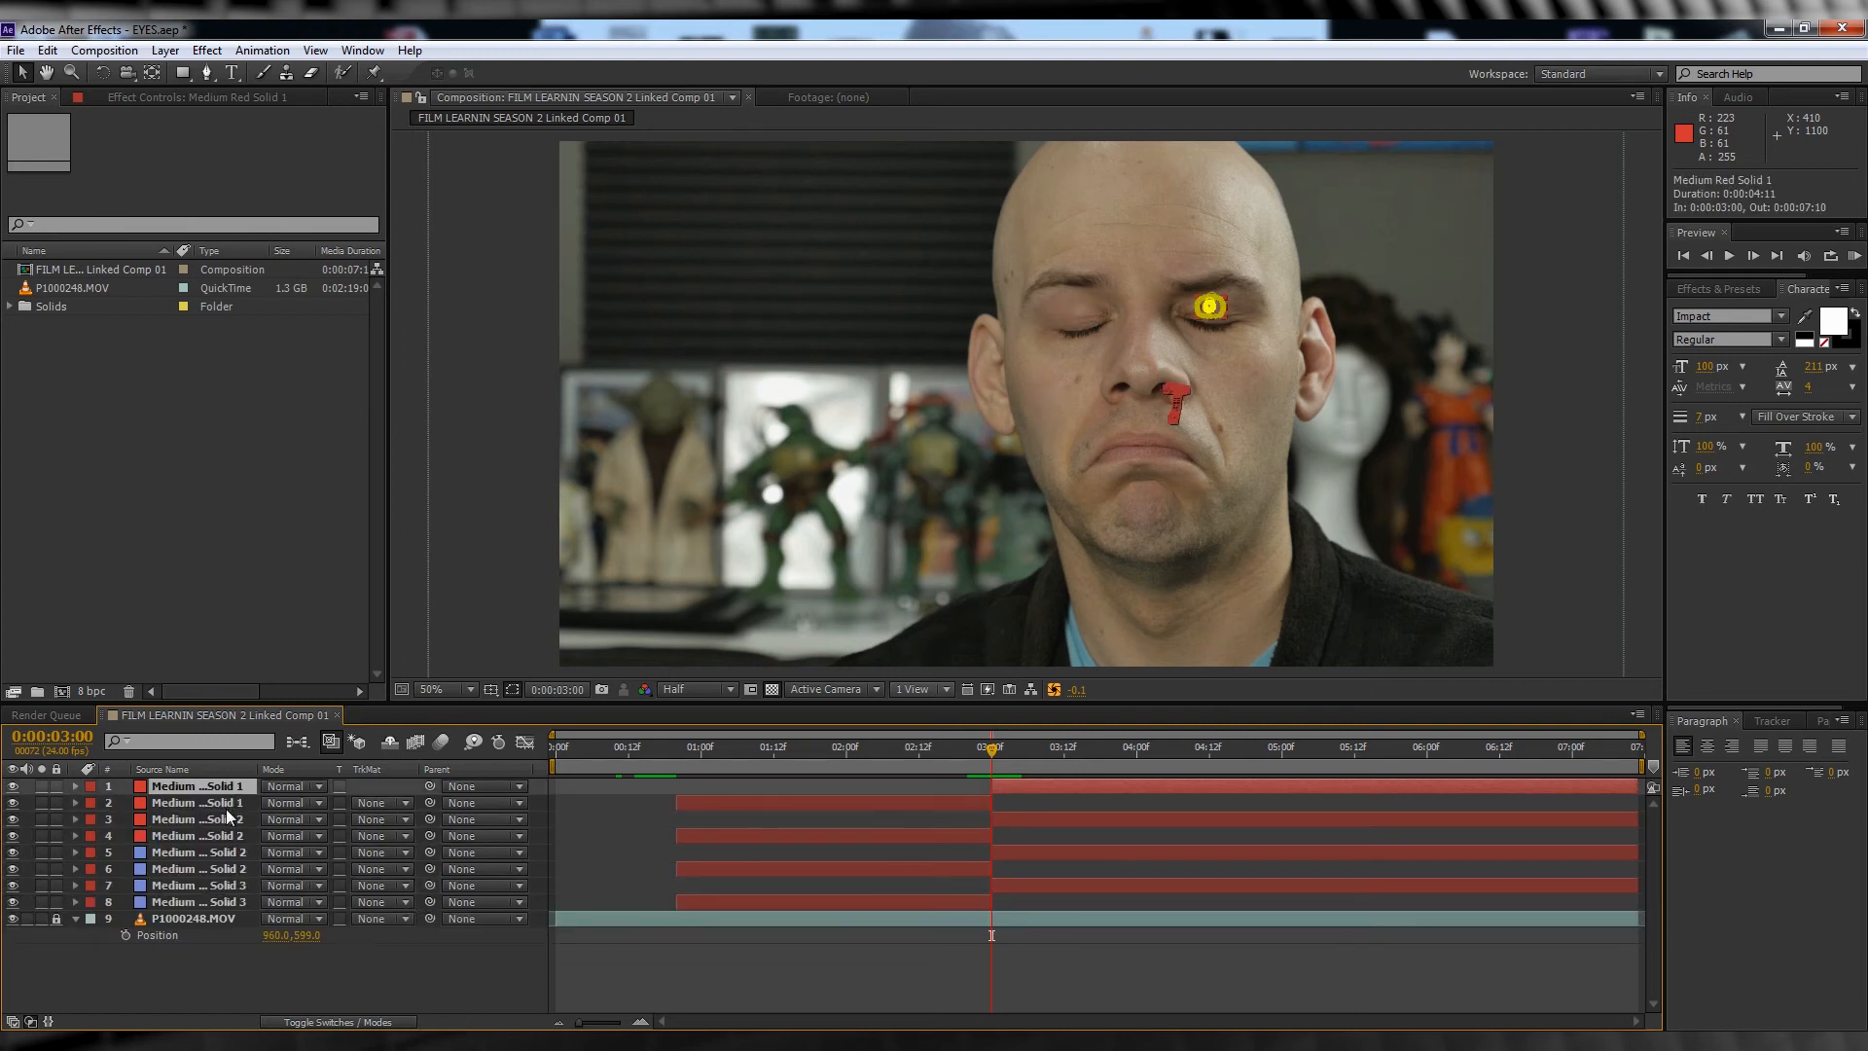
pyautogui.click(223, 803)
pyautogui.press('Delete')
pyautogui.click(218, 822)
pyautogui.press('Delete')
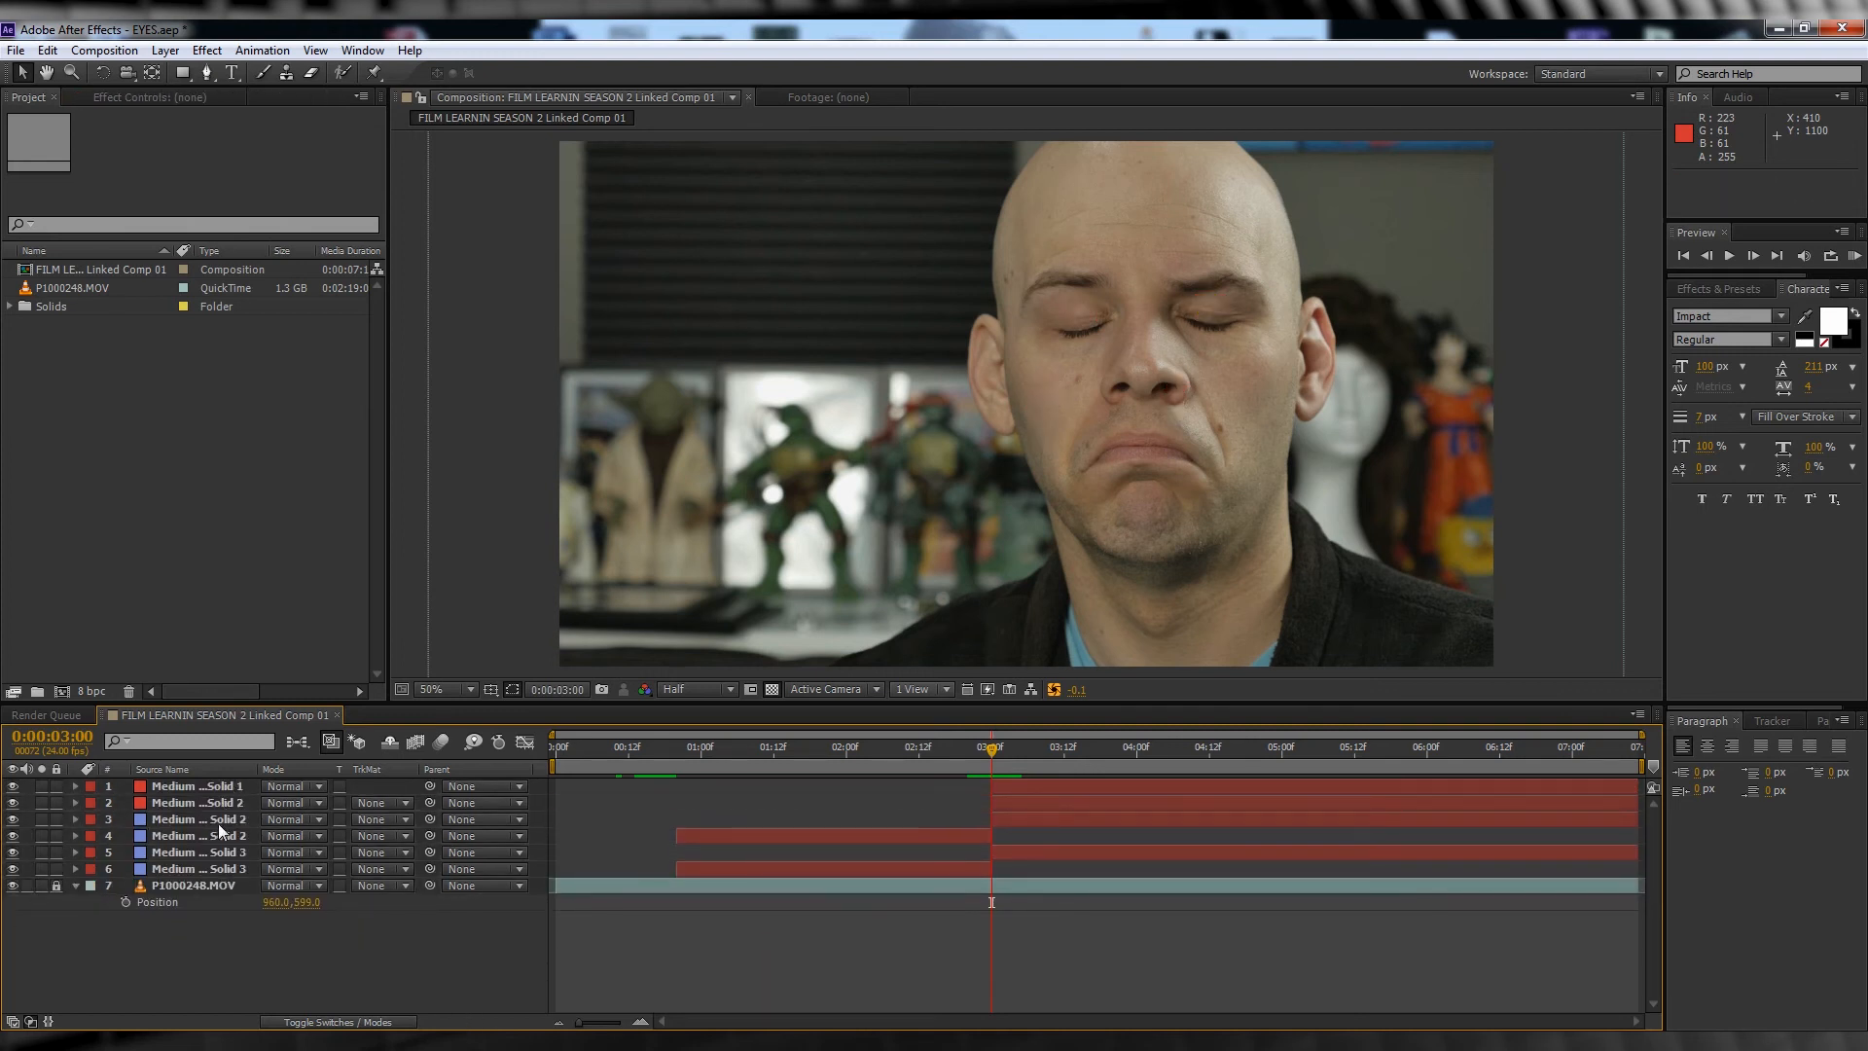
# Delete the portions of both blue solids after 0:00:03:00, and preview the color change from before the blink.
pyautogui.click(221, 837)
pyautogui.click(222, 822)
pyautogui.press('Delete')
pyautogui.click(224, 835)
pyautogui.press('Delete')
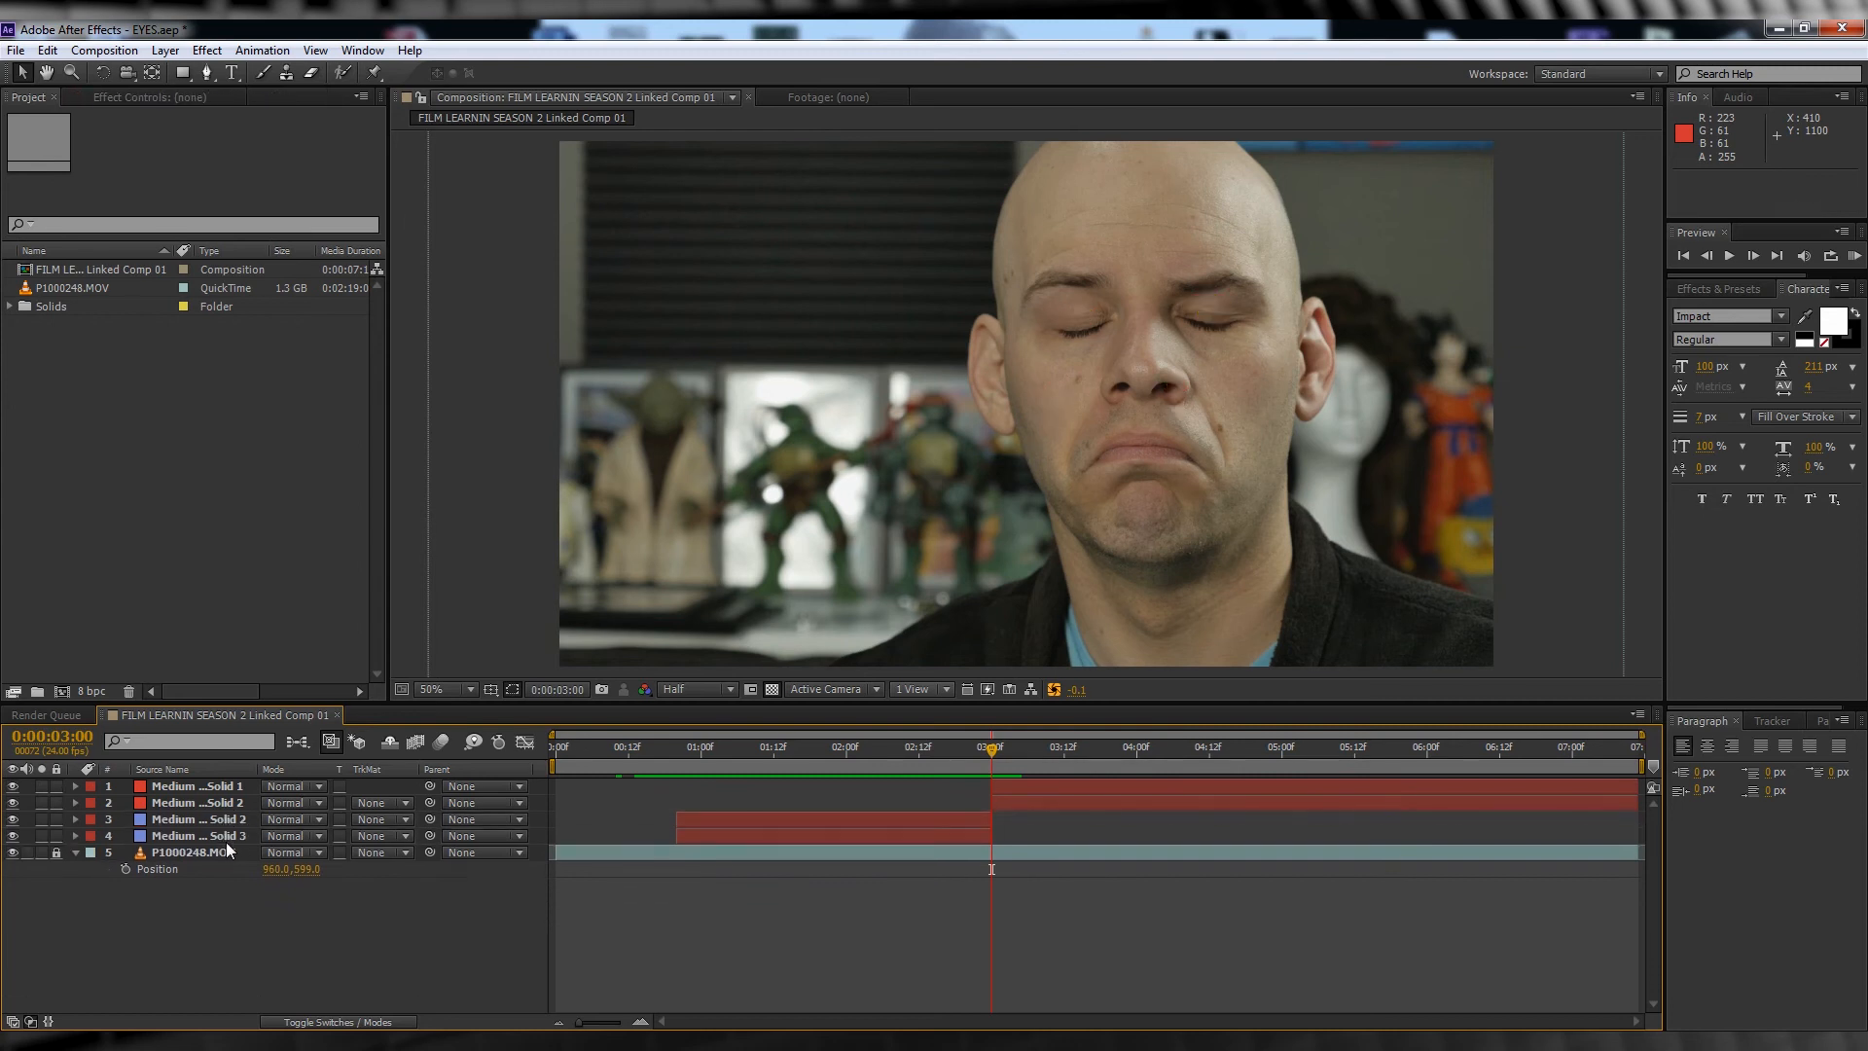
pyautogui.click(628, 747)
pyautogui.press('space')
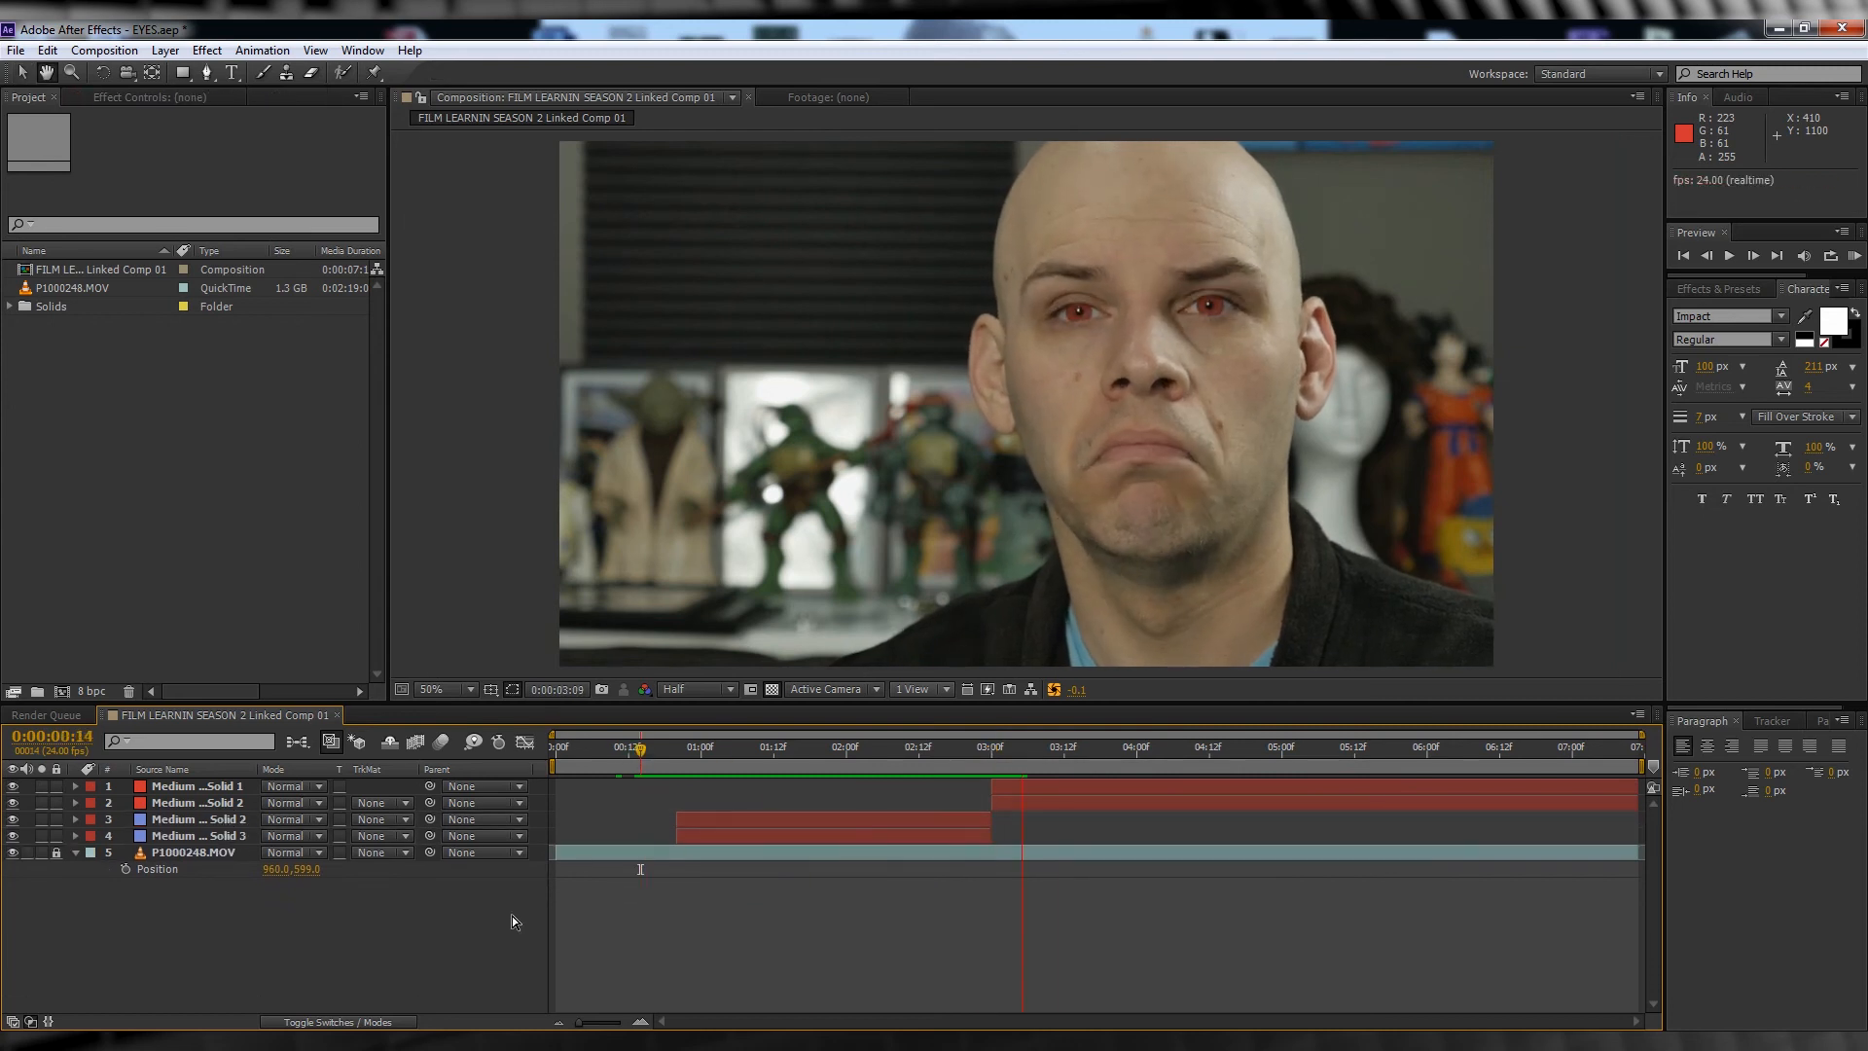